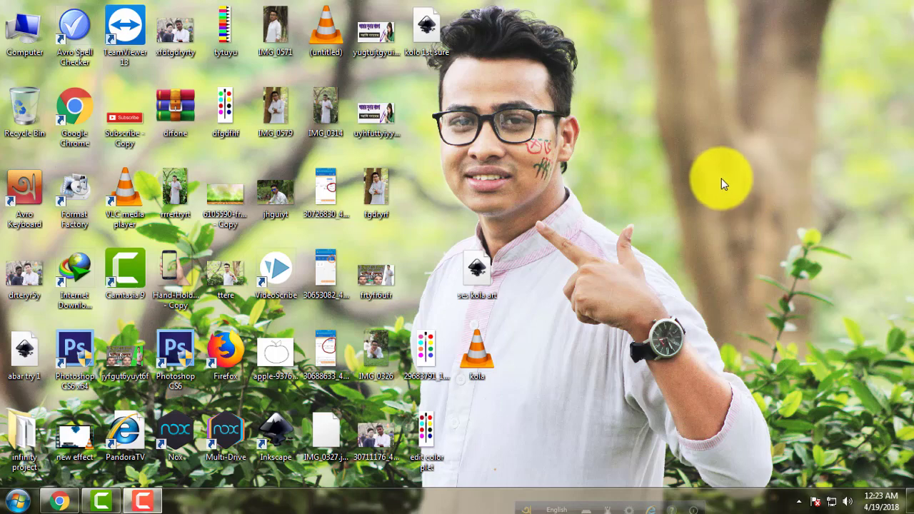
- Refresh the Windows desktop four times from its right-click menu
right_click(721, 178)
click(699, 168)
right_click(700, 168)
click(739, 208)
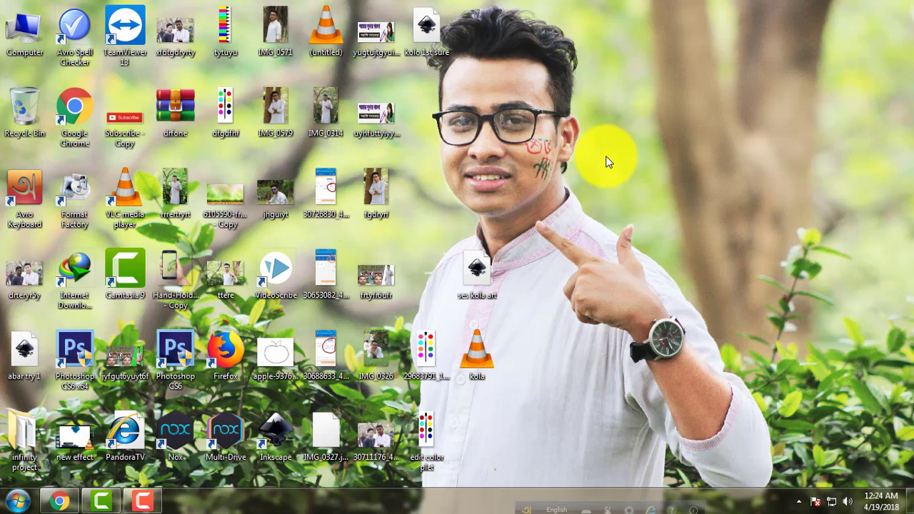
right_click(590, 141)
click(632, 180)
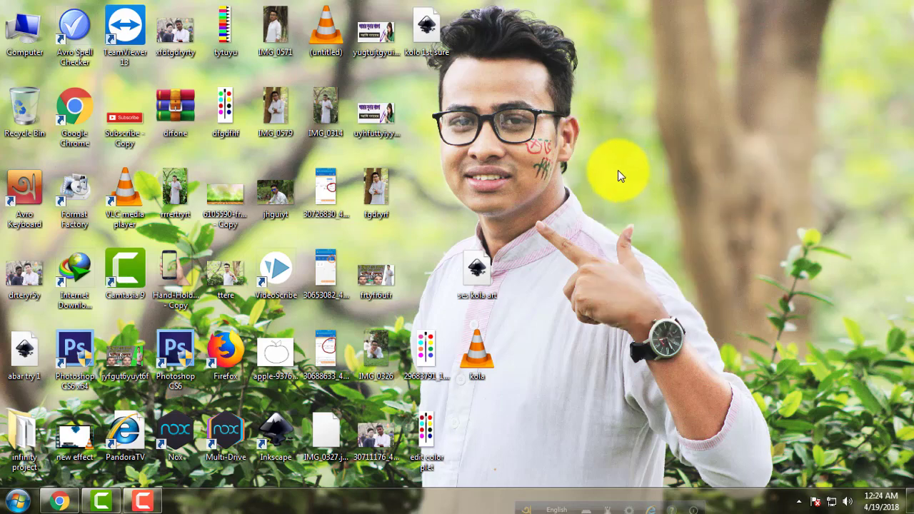
right_click(606, 143)
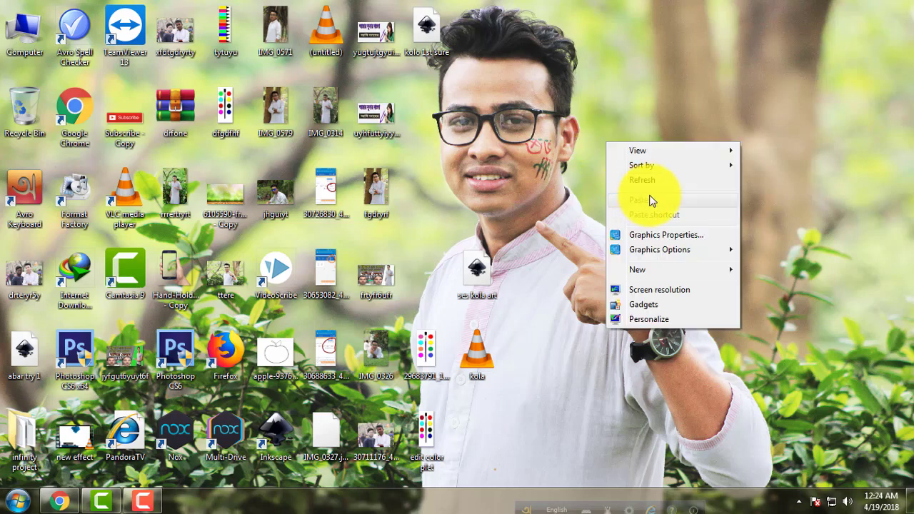
click(646, 183)
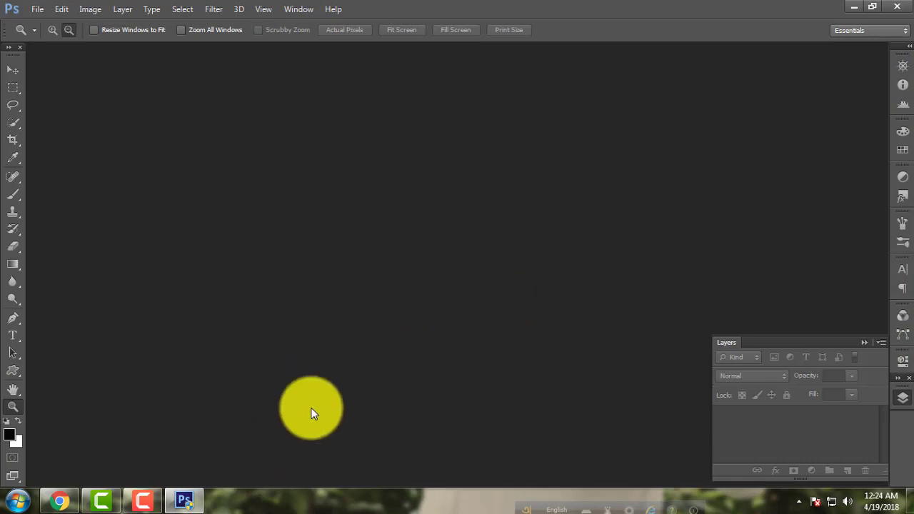
- Collapse the Layers panel, refresh the desktop, and re-maximize the Photoshop window
click(902, 398)
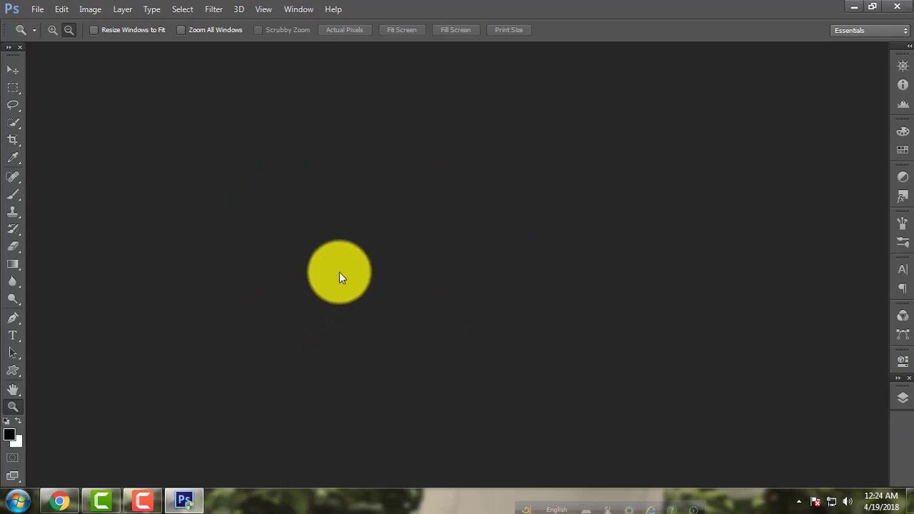
drag(536, 10, 558, 136)
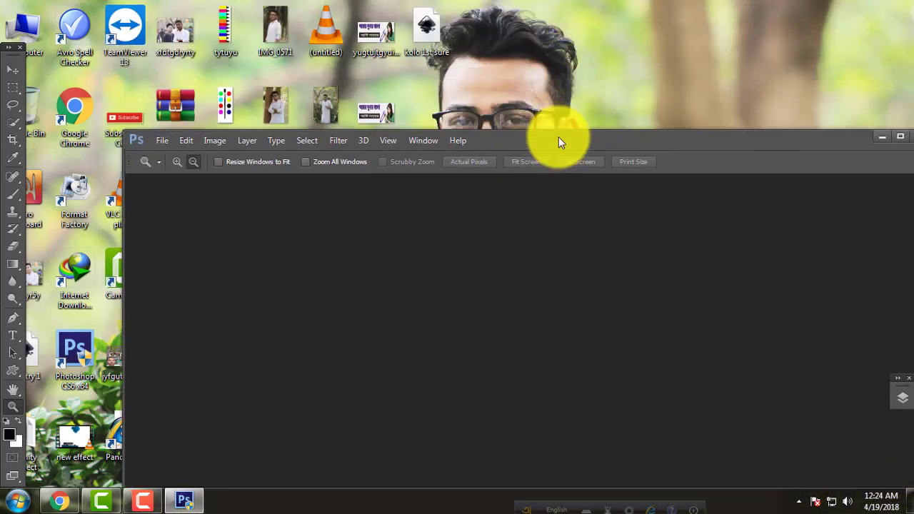
right_click(578, 55)
click(598, 92)
double_click(641, 144)
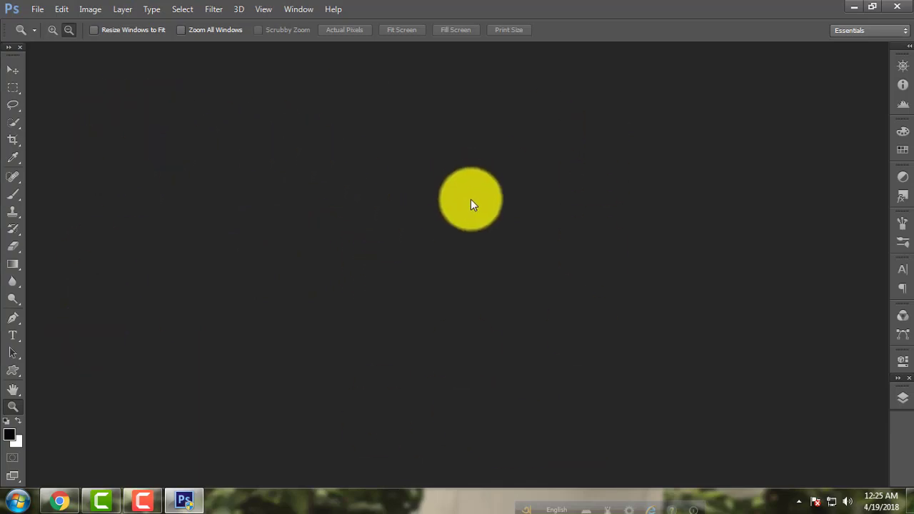
- Start a new document at 1280 × 720 pixels, 72 pixels/inch, RGB, White background
click(37, 9)
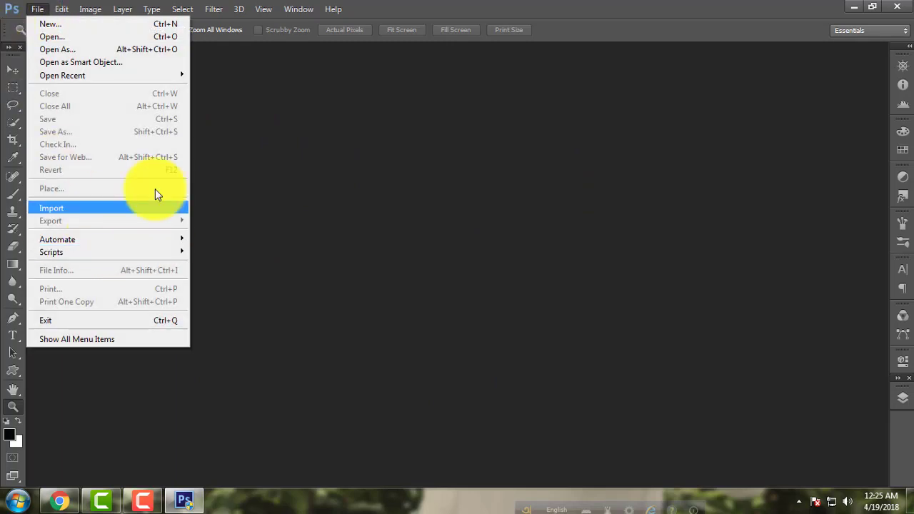
click(157, 23)
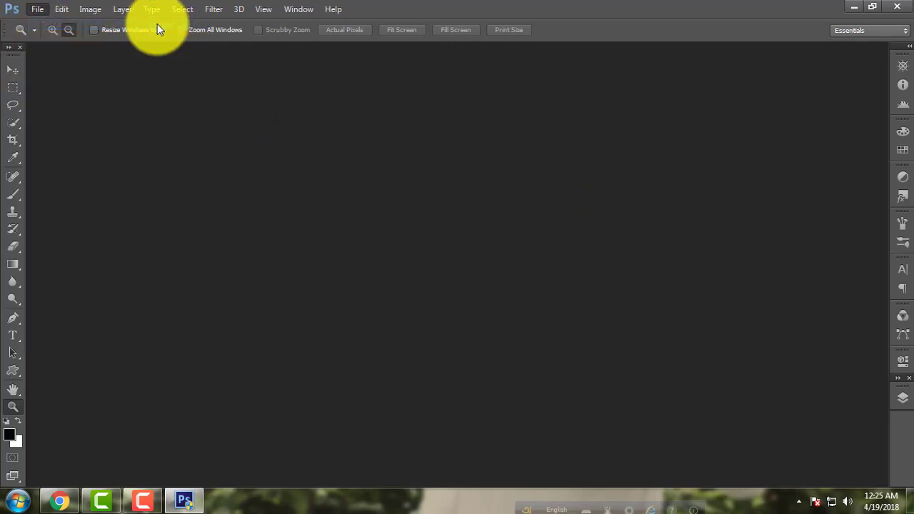
click(430, 176)
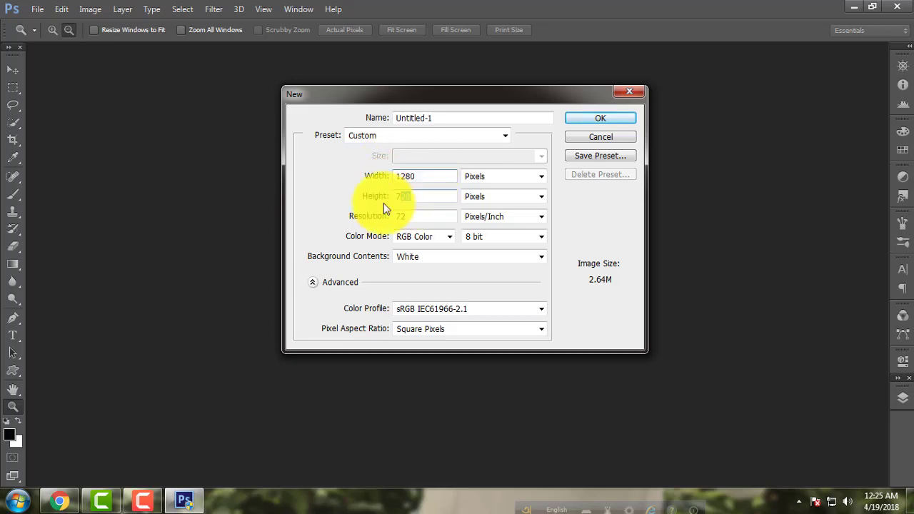
key(Tab)
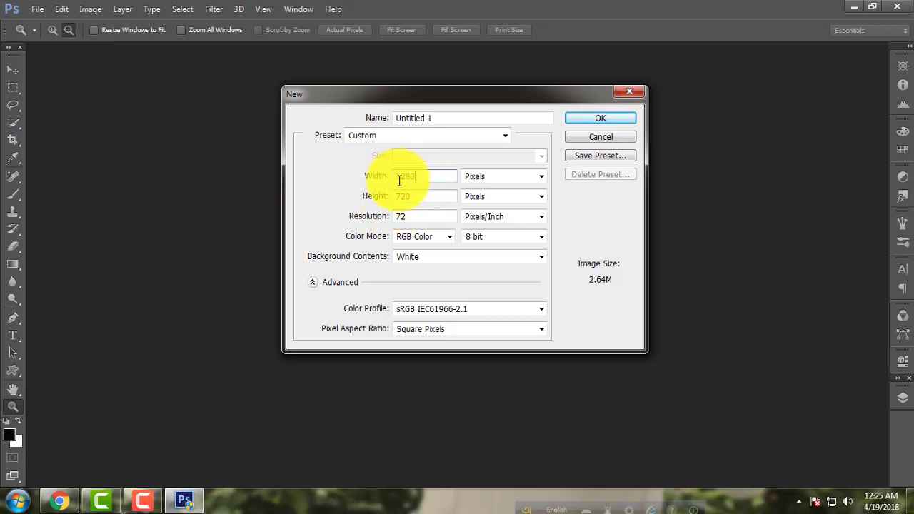
click(412, 177)
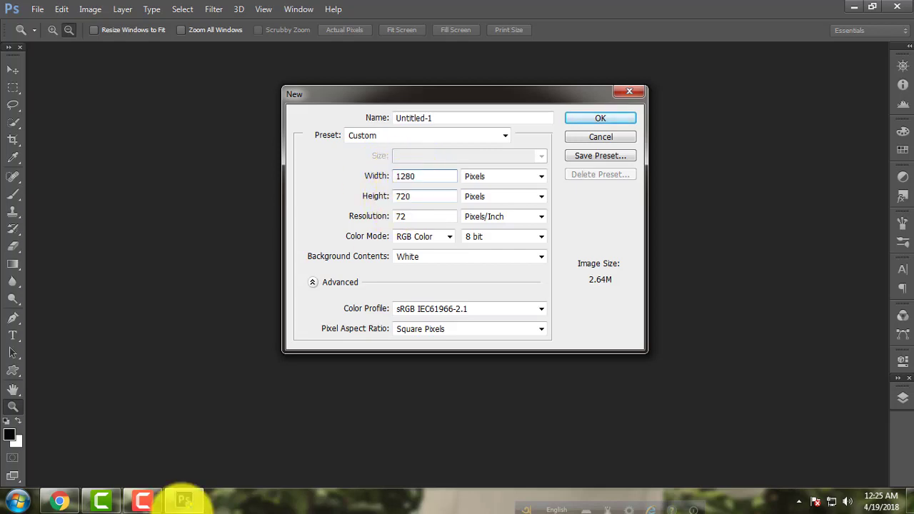
mouse_move(98, 476)
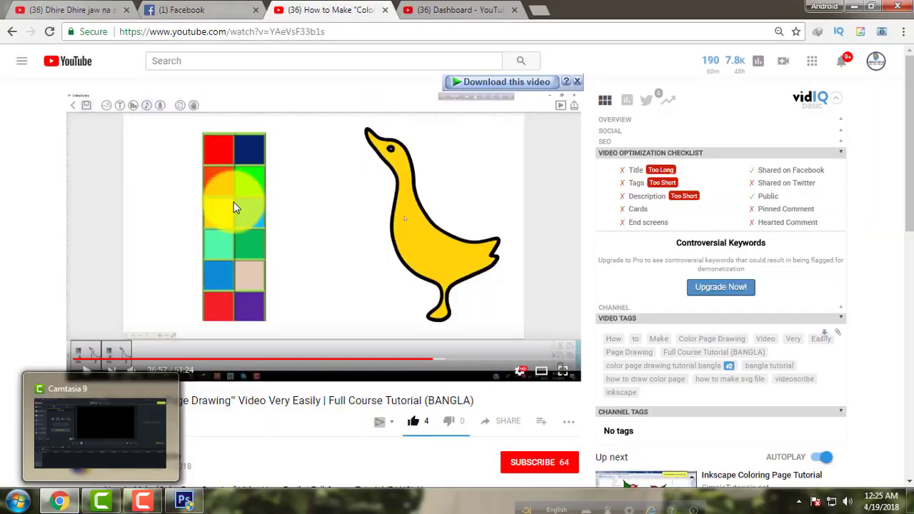
scroll(407, 268, down, 8)
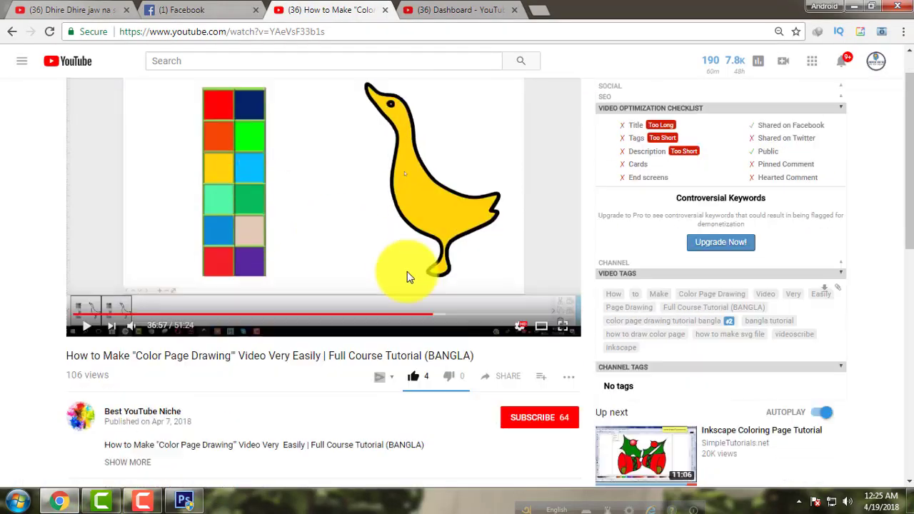
scroll(697, 381, down, 3)
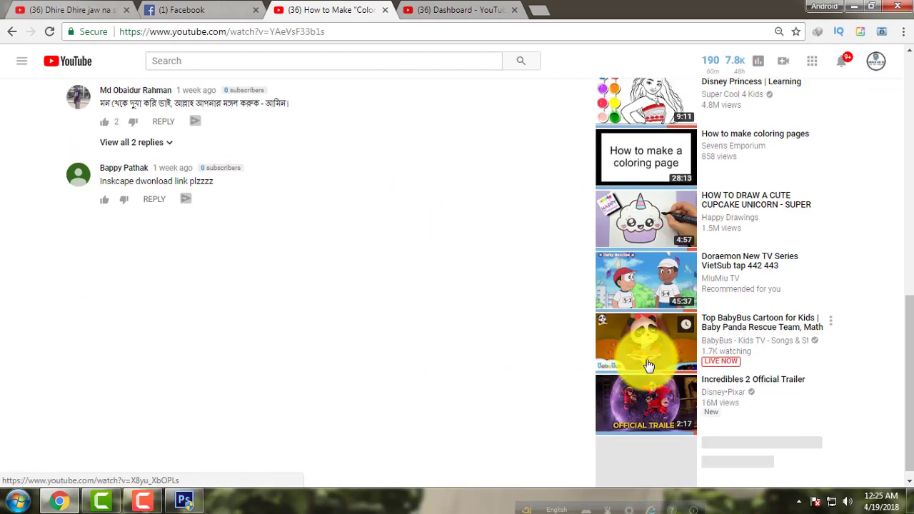
scroll(744, 296, up, 2)
scroll(743, 296, up, 2)
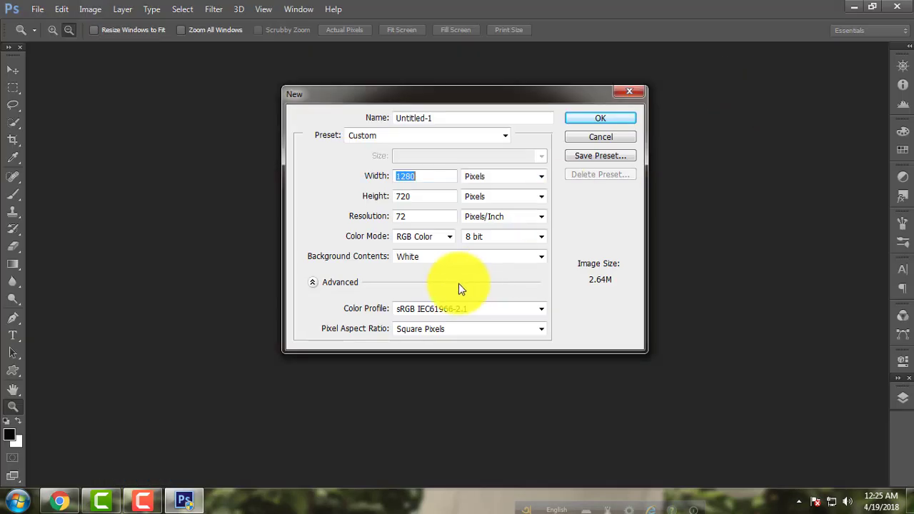
- Create the blank 1280 × 720 Untitled-1 document, position its window, and show the Layers panel
click(418, 177)
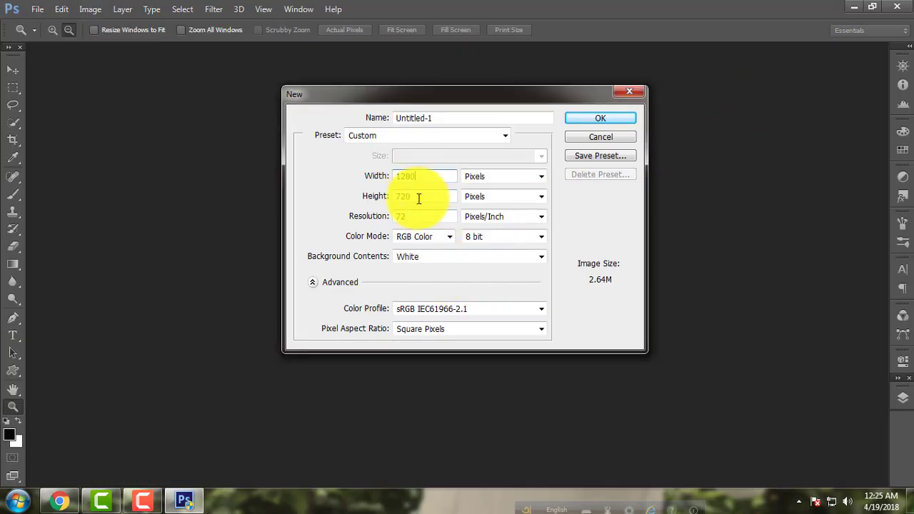
click(598, 118)
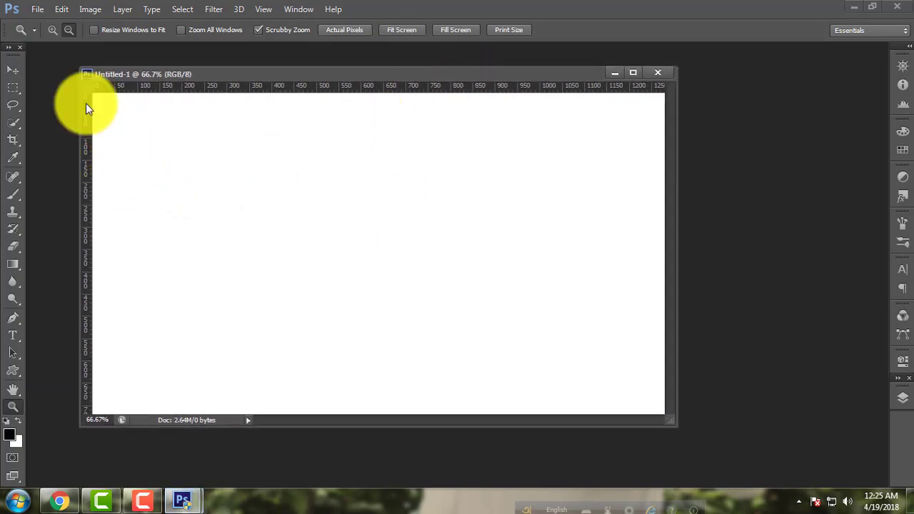
click(12, 70)
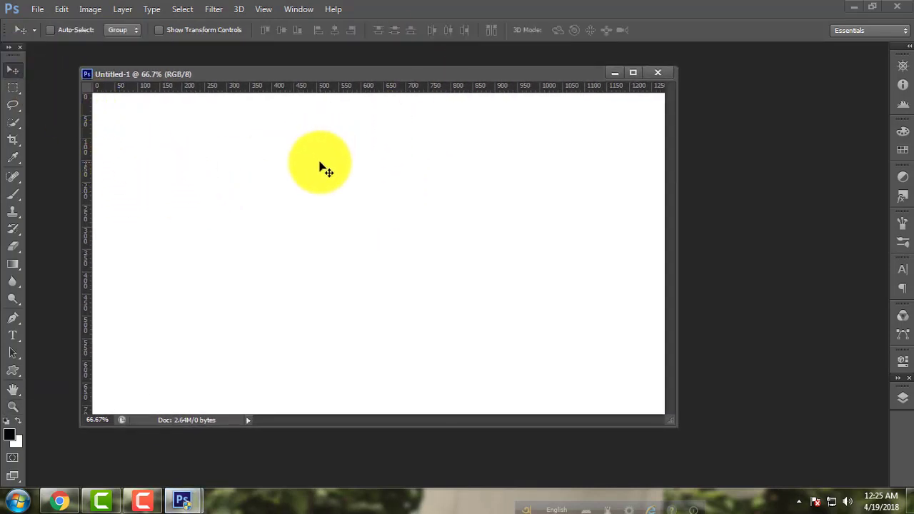
drag(349, 79, 359, 77)
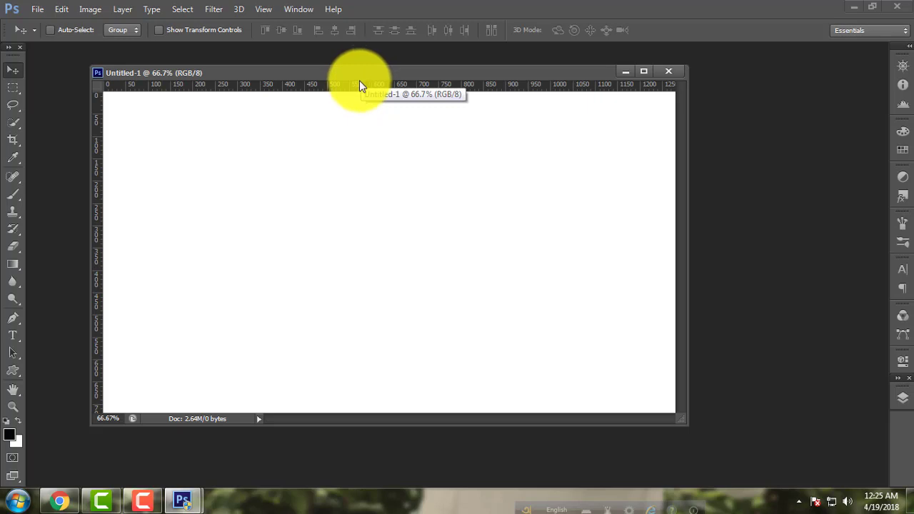
mouse_move(353, 78)
mouse_down()
mouse_move(367, 85)
mouse_move(349, 90)
mouse_up()
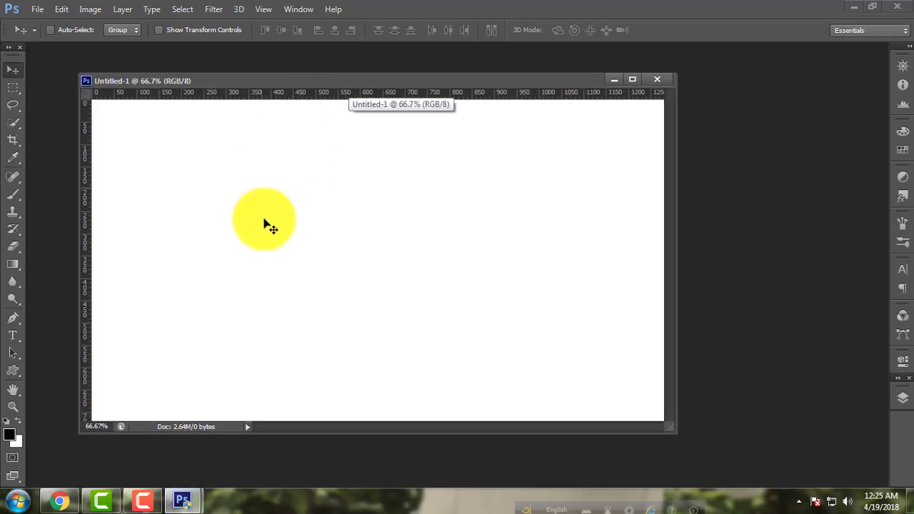
click(903, 397)
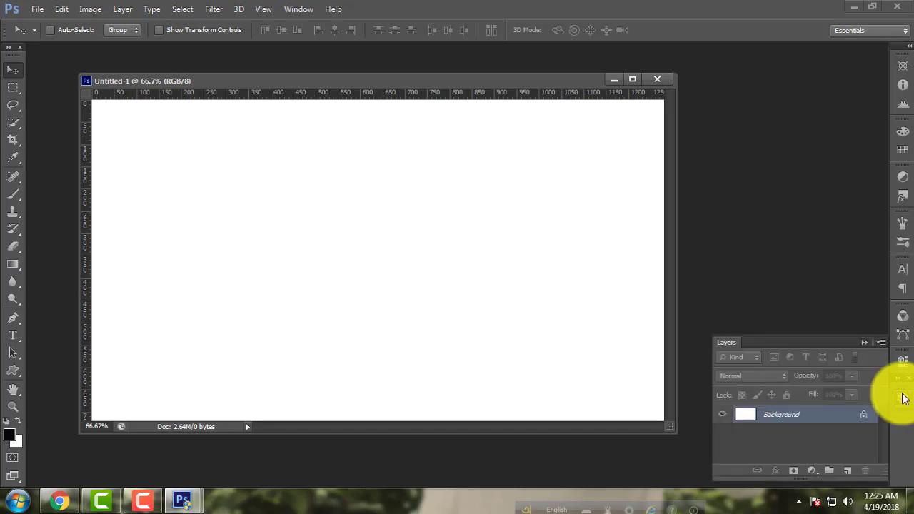
drag(528, 86, 527, 107)
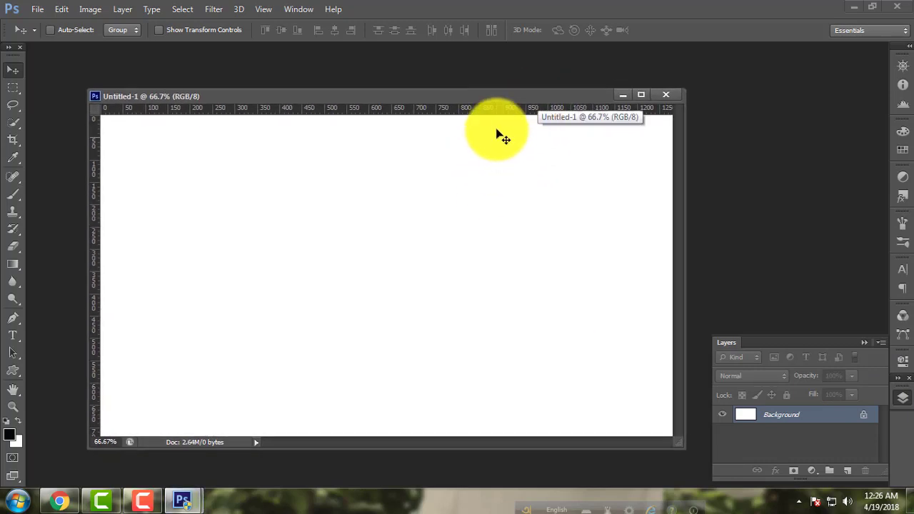
- Add a Solid Color fill layer and try out hues in the Color Picker
click(809, 471)
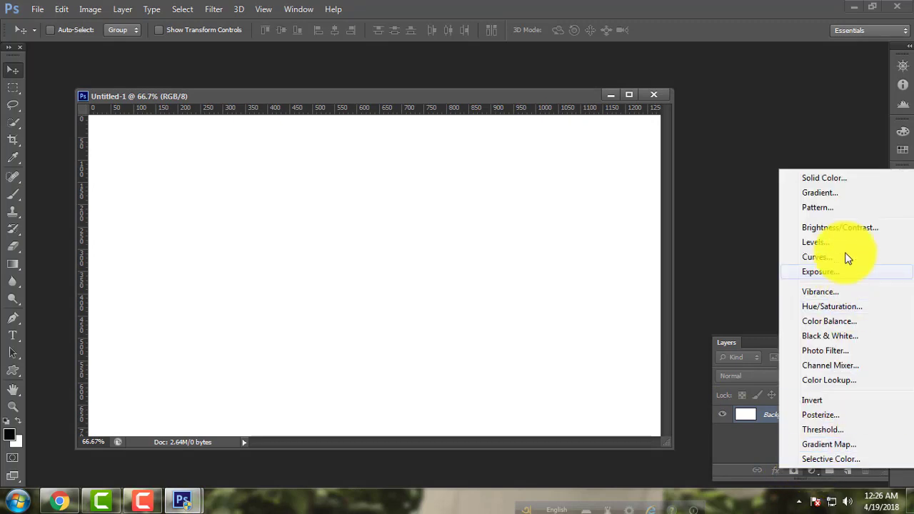
click(836, 180)
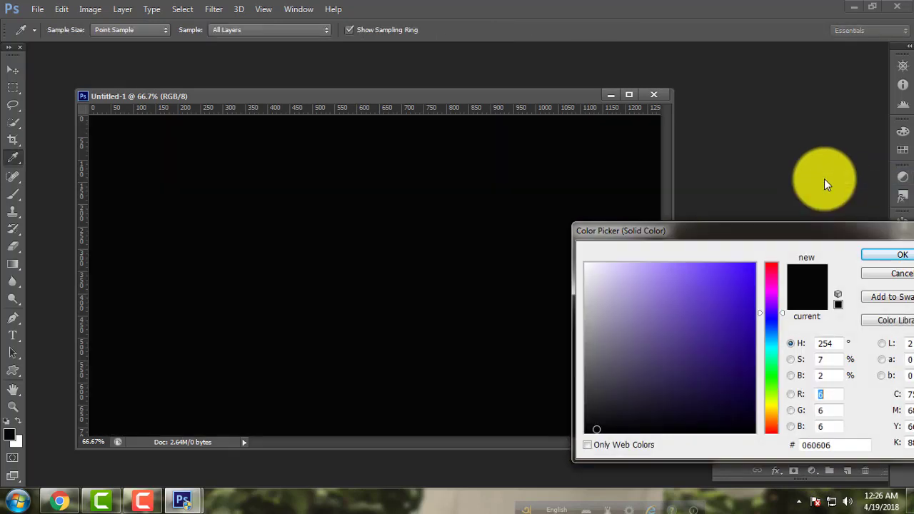
click(637, 299)
click(639, 309)
click(720, 393)
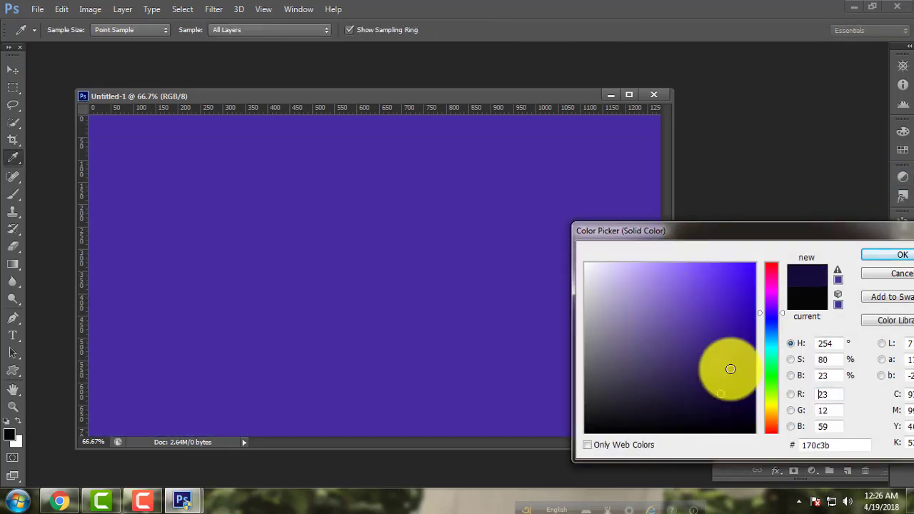
click(770, 299)
click(685, 399)
click(619, 414)
click(702, 424)
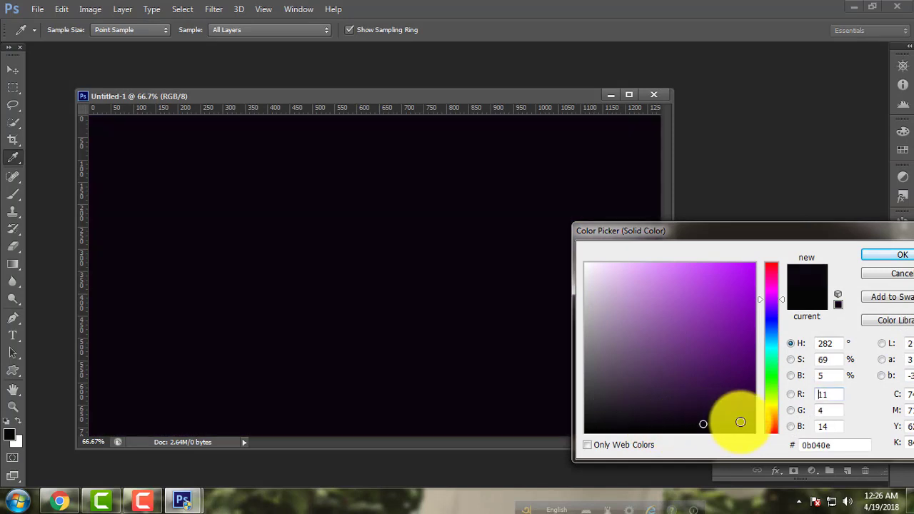
click(771, 417)
click(771, 397)
- Lighten the fill to off-white f4f6ed and confirm it
click(724, 284)
click(673, 347)
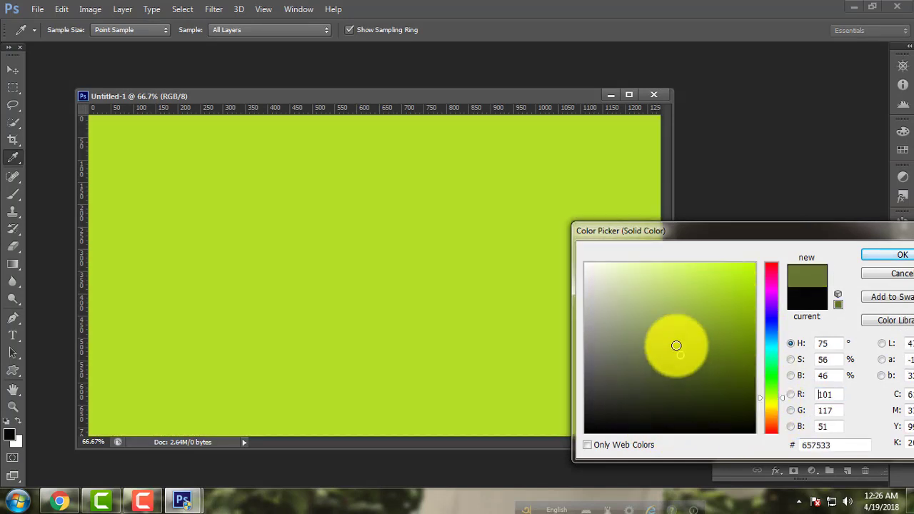
click(647, 303)
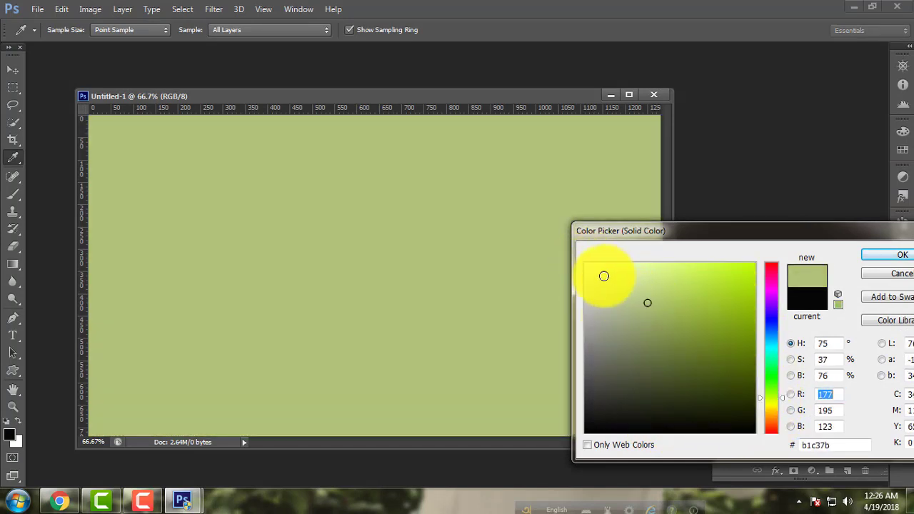
click(586, 269)
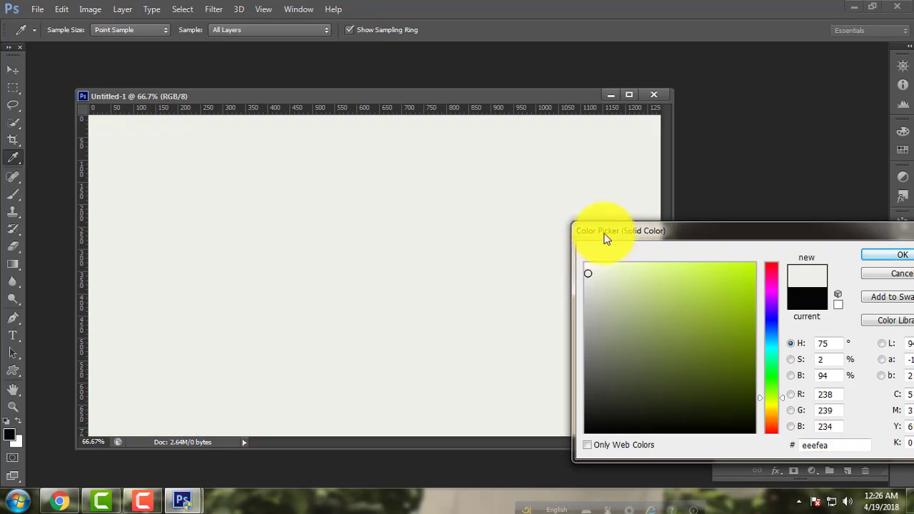
drag(604, 236, 524, 229)
click(509, 261)
click(823, 245)
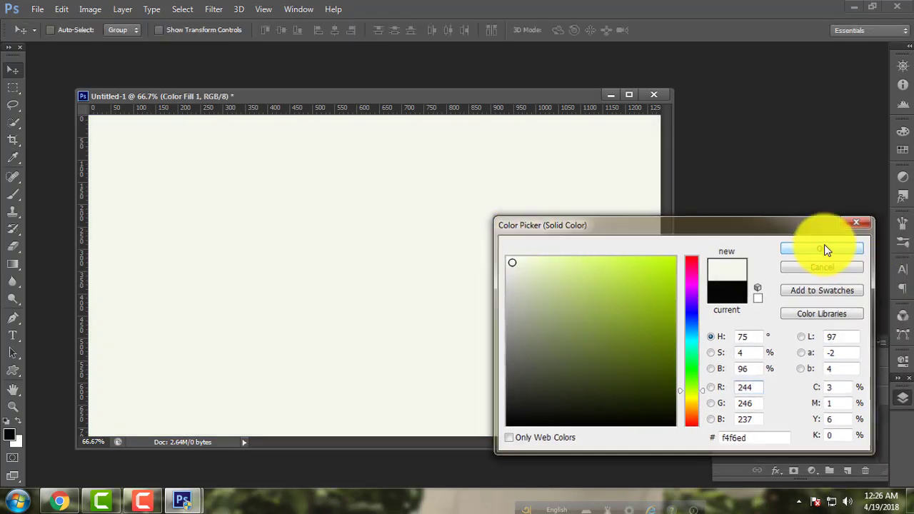
drag(482, 95, 498, 94)
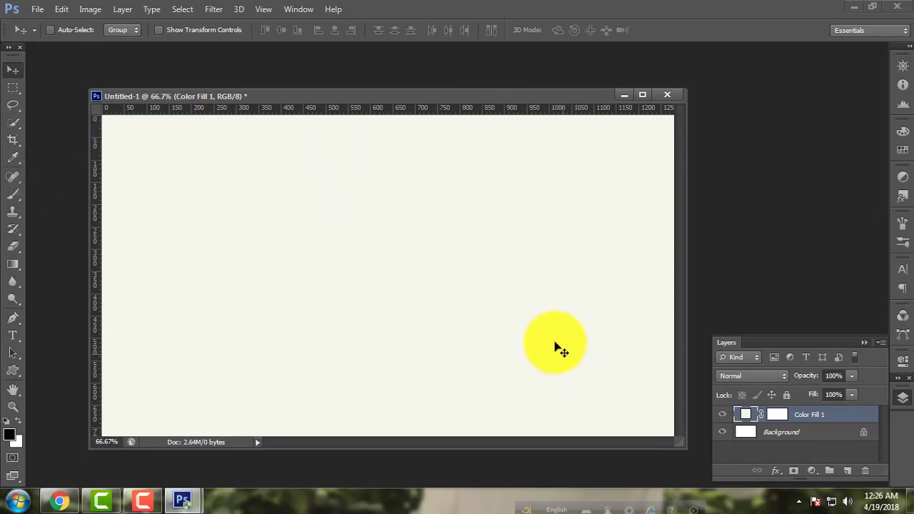
drag(237, 99, 100, 94)
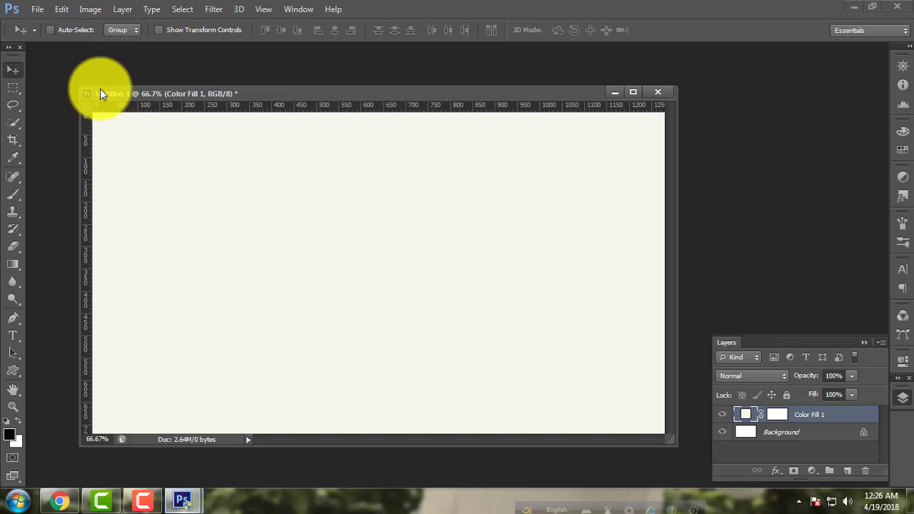
- In the Open dialog, browse to Mp3 (G:) > New folder (3) > my youtube thamnail > New folder
click(37, 10)
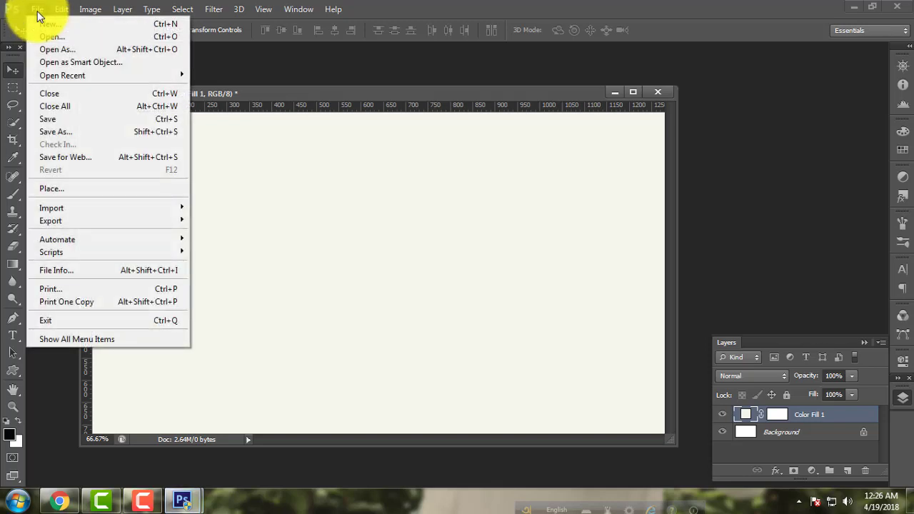
click(68, 36)
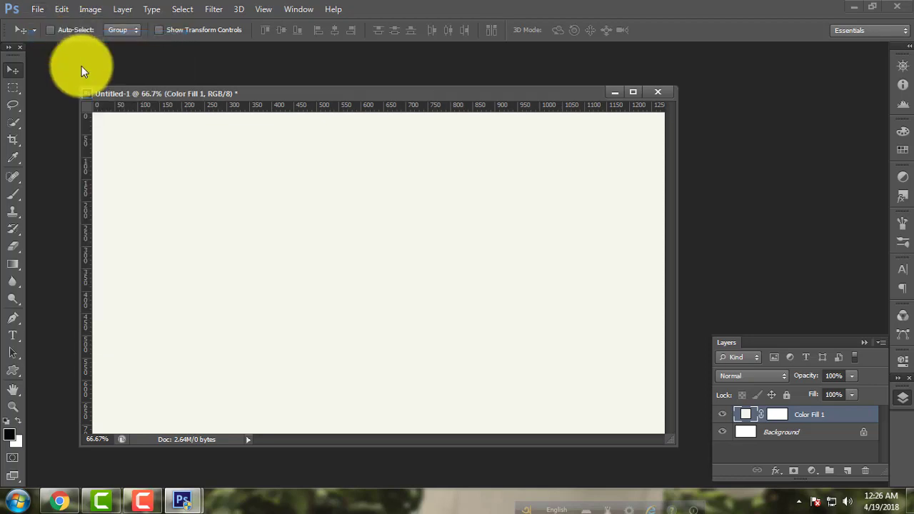
click(419, 293)
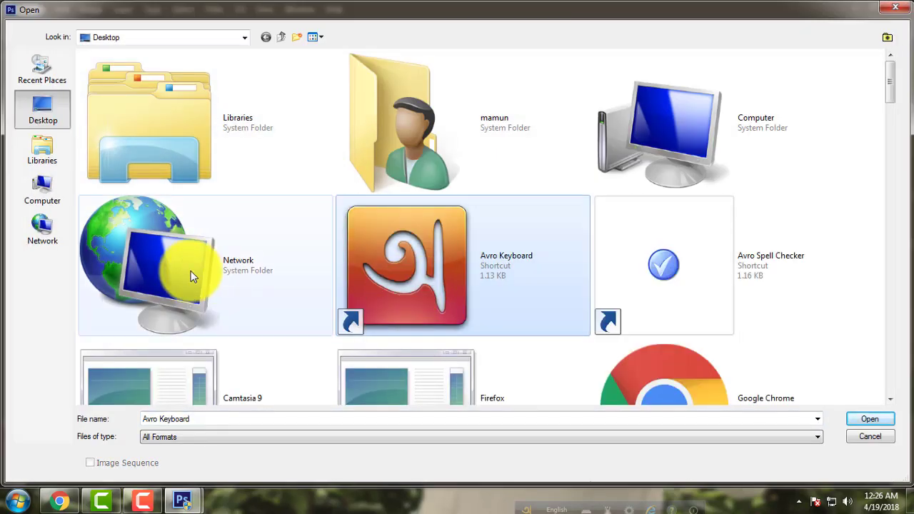
click(44, 192)
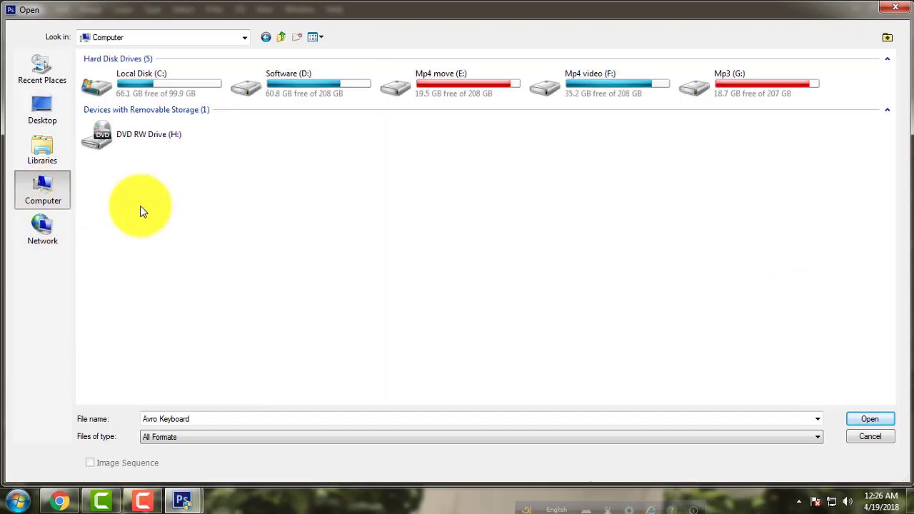
double_click(765, 97)
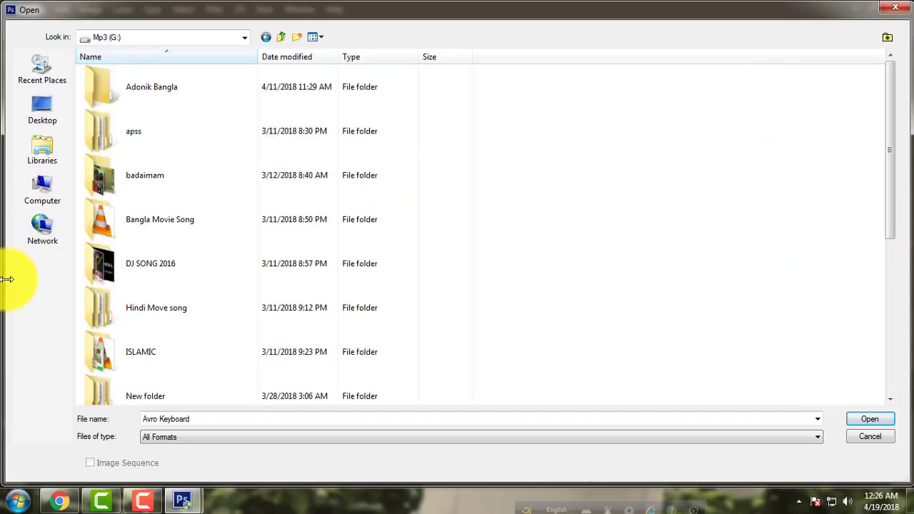
double_click(185, 398)
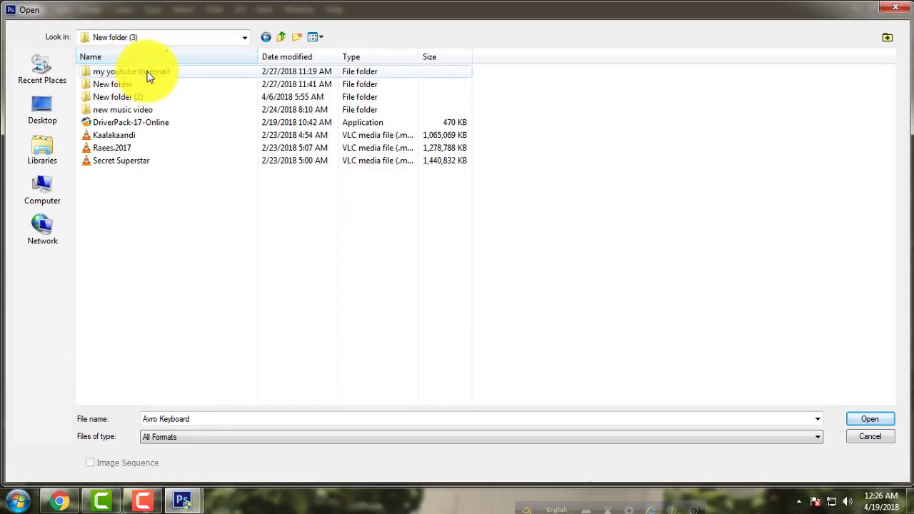
double_click(143, 72)
double_click(144, 85)
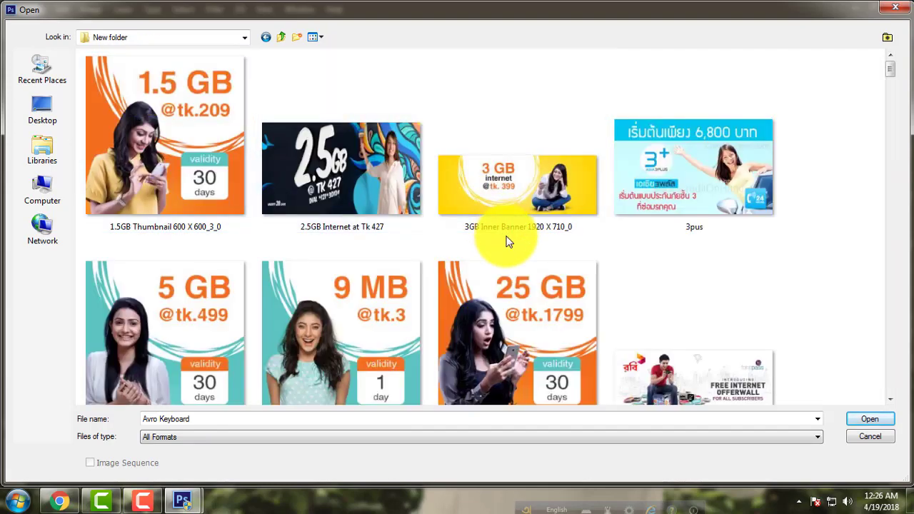
- Open the 250MB @ 47TK Thumbnail 600 X 600 Op1_2.jpg image beside the banner
scroll(510, 243, down, 1)
scroll(513, 278, down, 1)
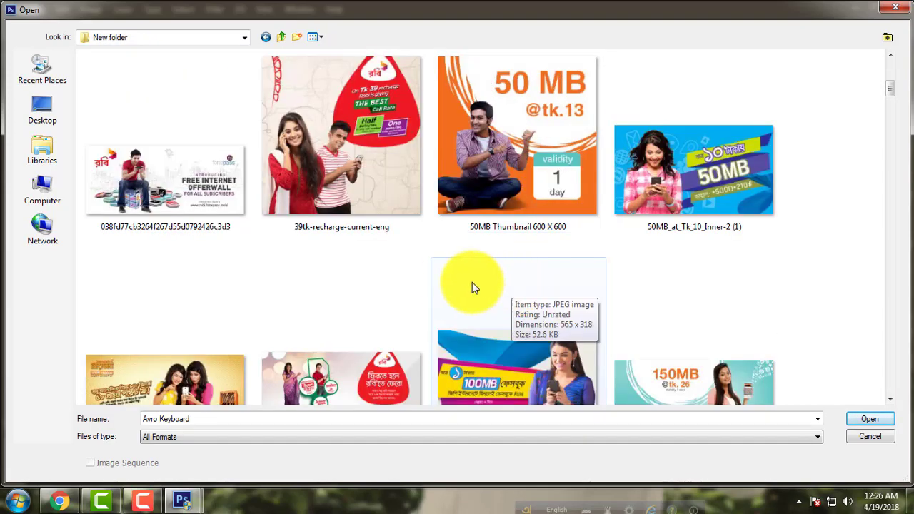
scroll(537, 298, down, 1)
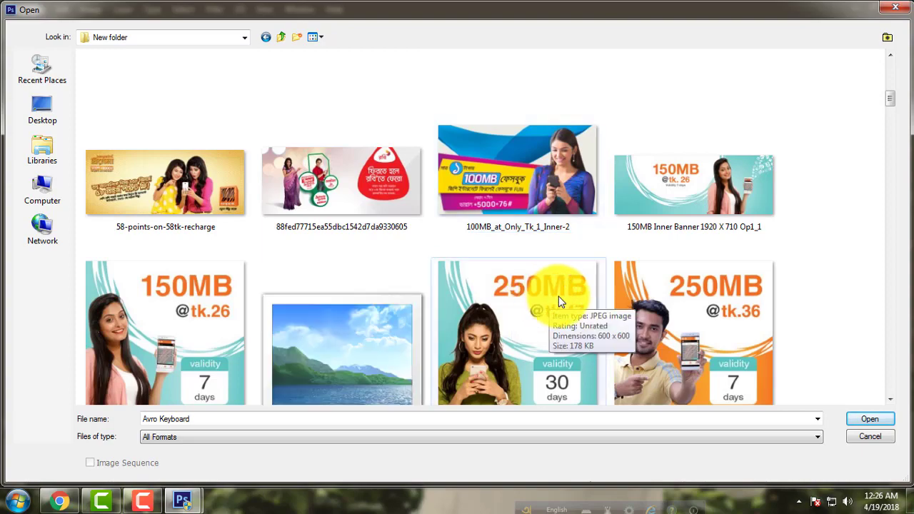
double_click(491, 329)
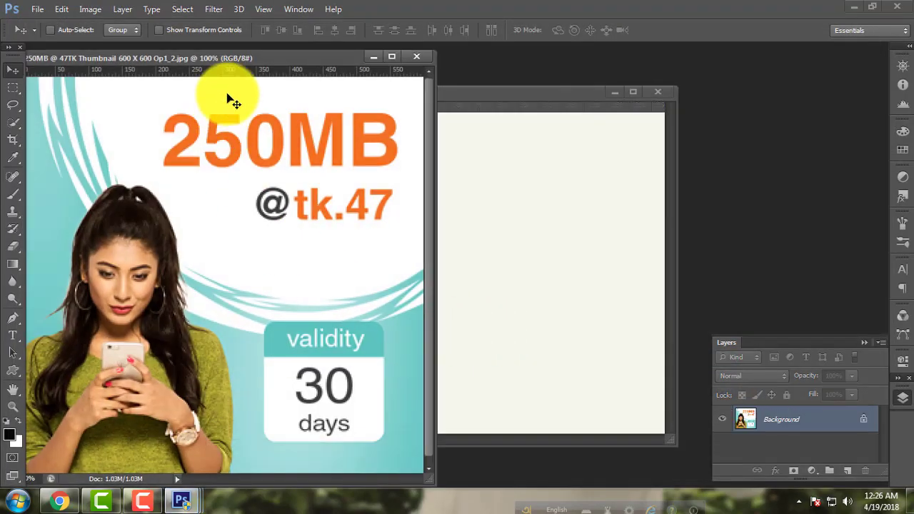
drag(247, 63, 268, 52)
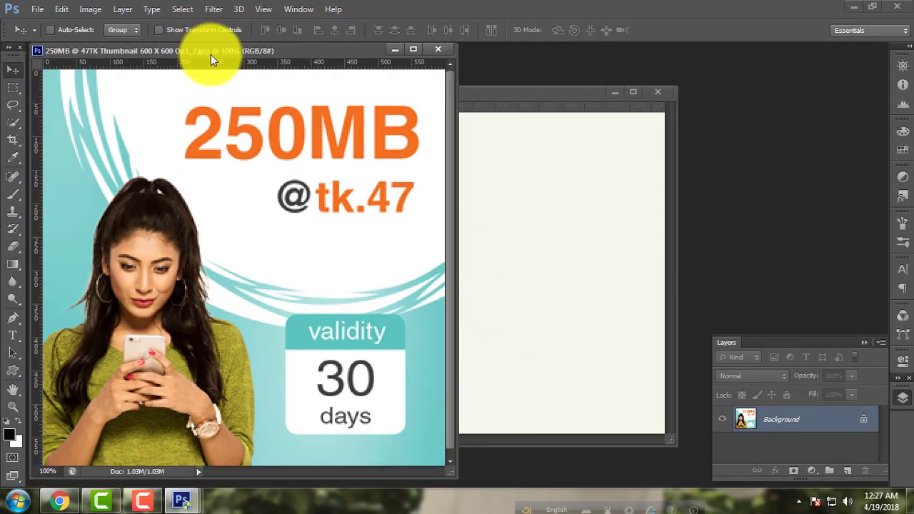
drag(210, 55, 237, 50)
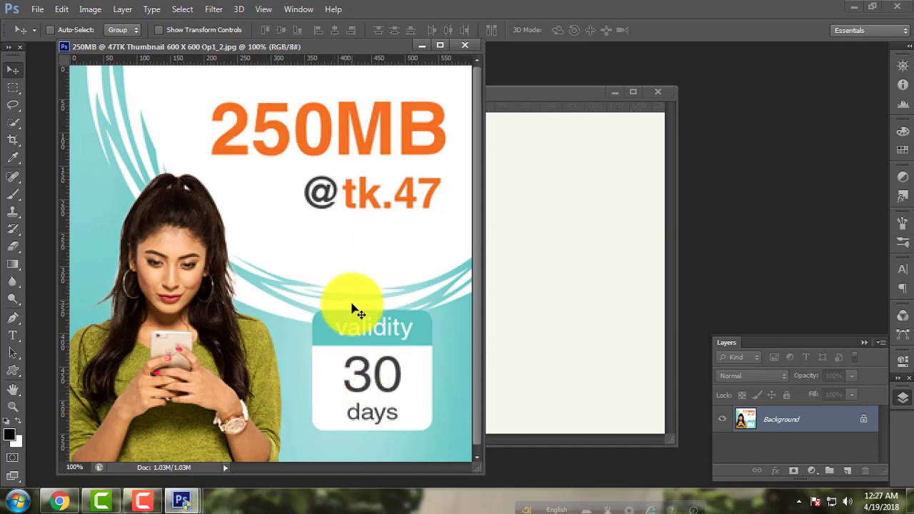
- Choose the Quick Selection Tool in Add to selection mode
drag(167, 47, 215, 51)
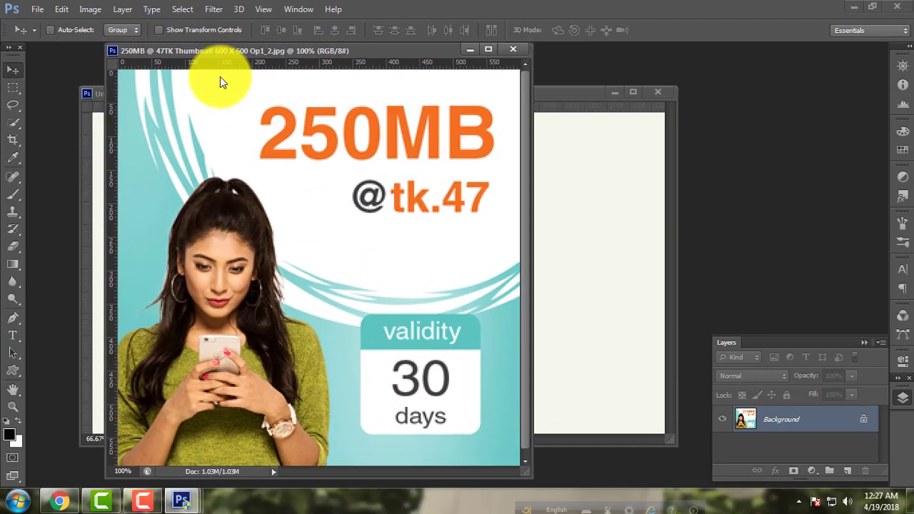
click(10, 127)
click(10, 127)
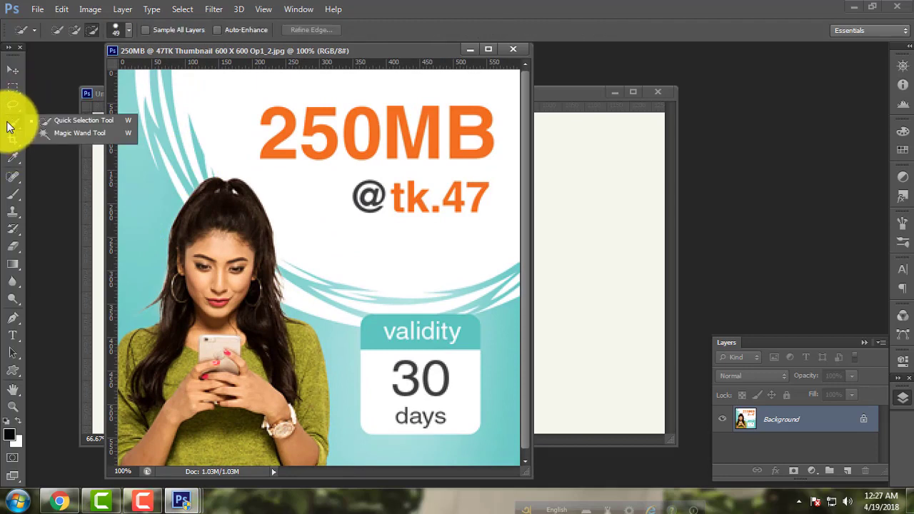
click(48, 122)
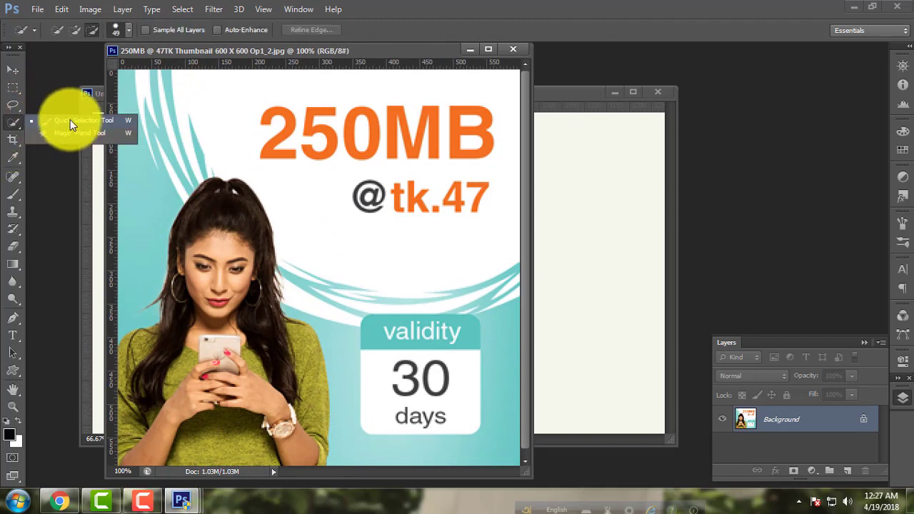
click(74, 30)
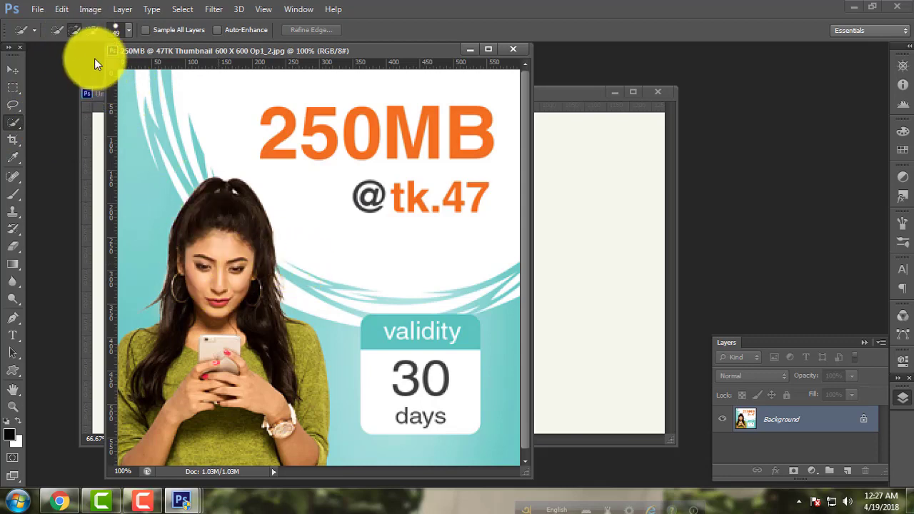
- Shrink the selection brush to 33 px and brush over the woman to select her
click(127, 31)
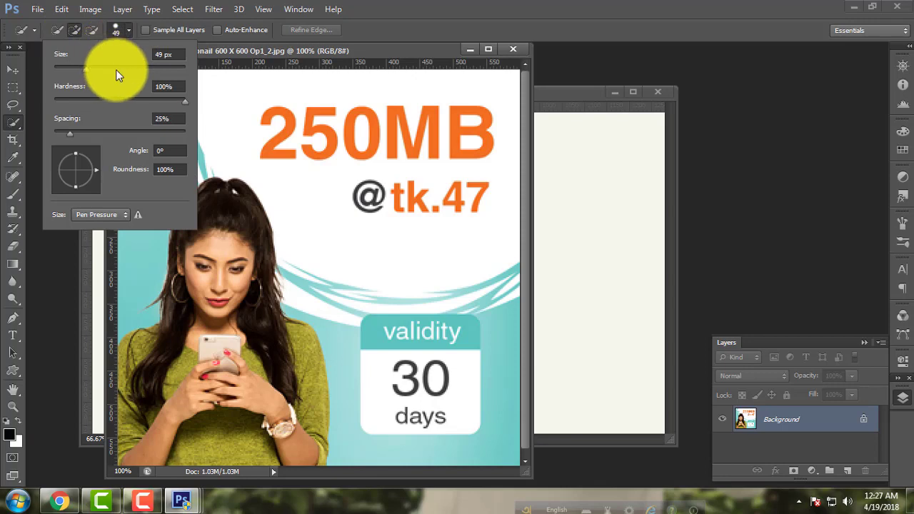
click(167, 57)
text(485)
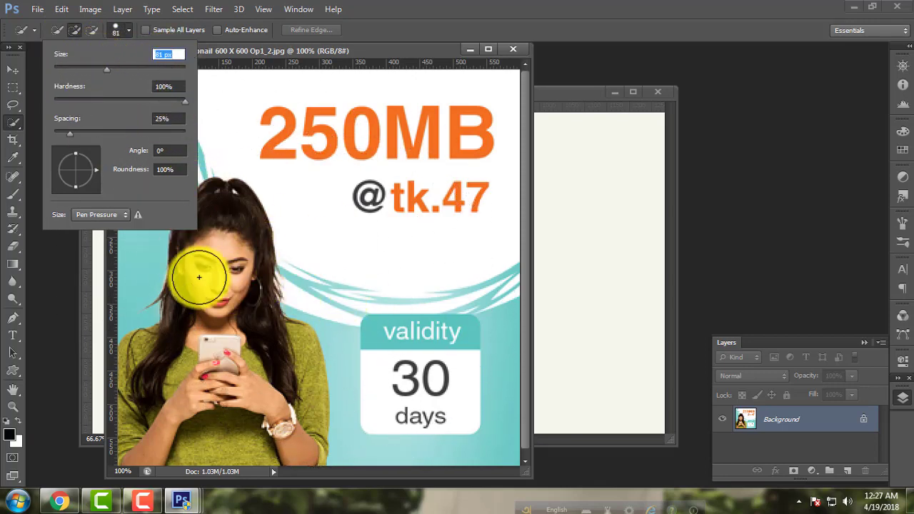
drag(89, 70, 75, 69)
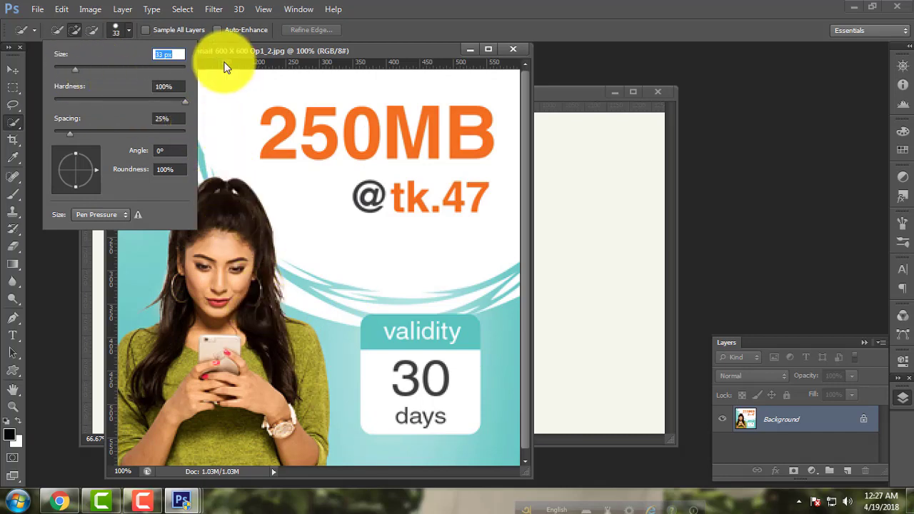
drag(313, 56, 329, 51)
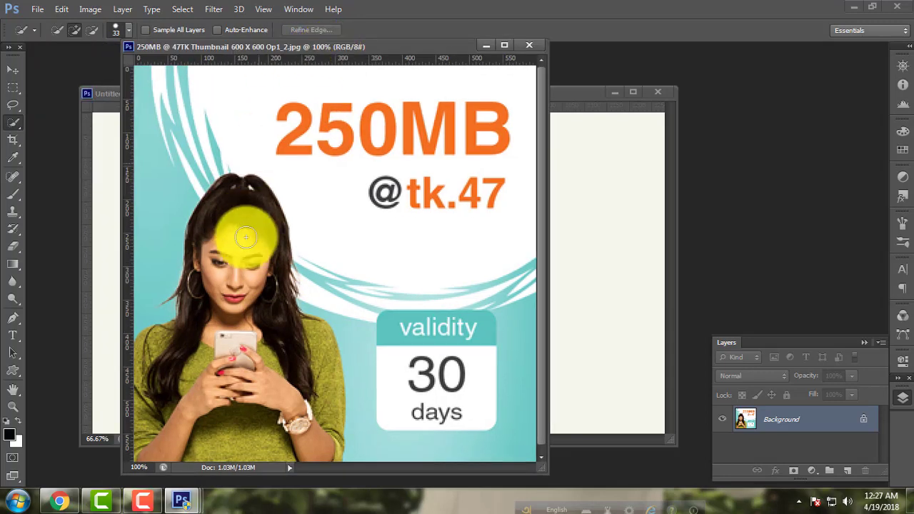
mouse_move(225, 261)
mouse_down()
mouse_move(232, 228)
mouse_move(232, 424)
mouse_move(263, 382)
mouse_move(292, 400)
mouse_move(297, 436)
mouse_move(287, 350)
mouse_move(279, 342)
mouse_move(193, 339)
mouse_move(195, 318)
mouse_move(189, 384)
mouse_move(307, 407)
mouse_up()
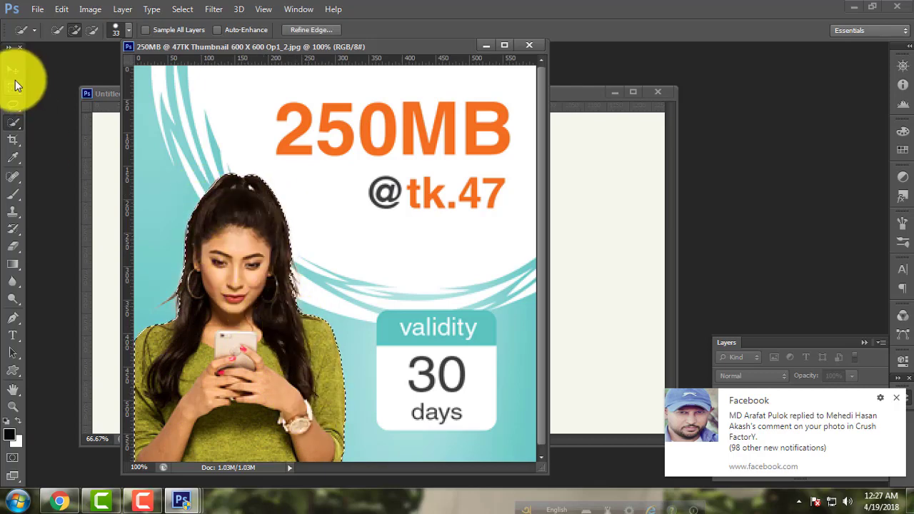
- Drag the selected woman into the banner and place her on its right side
click(14, 68)
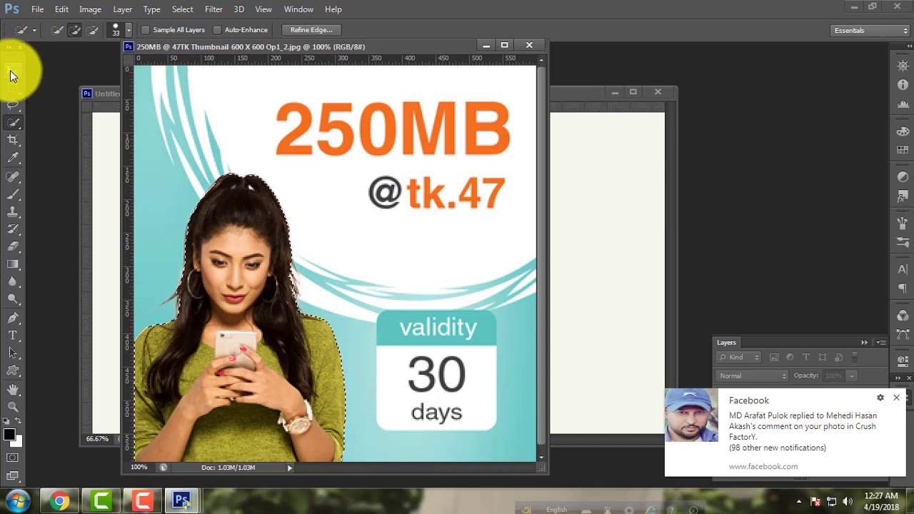
drag(241, 241, 569, 256)
drag(588, 223, 537, 241)
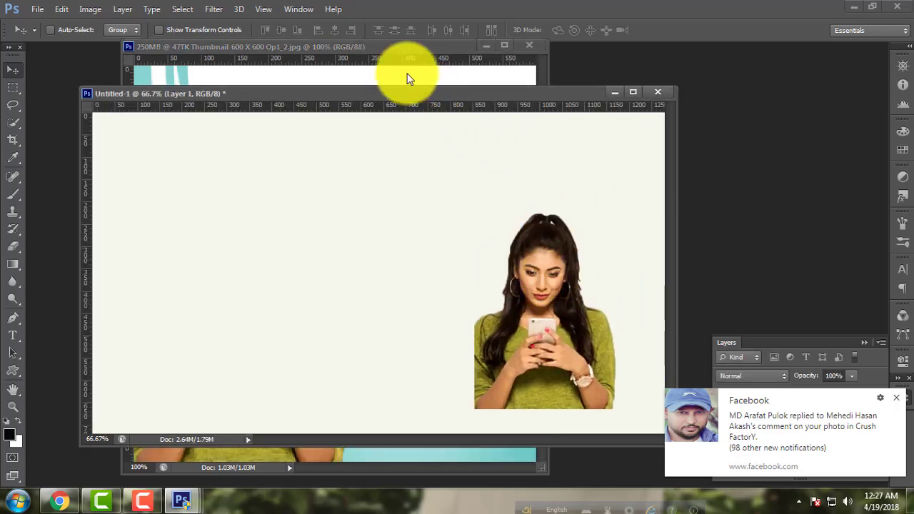
drag(518, 286, 523, 272)
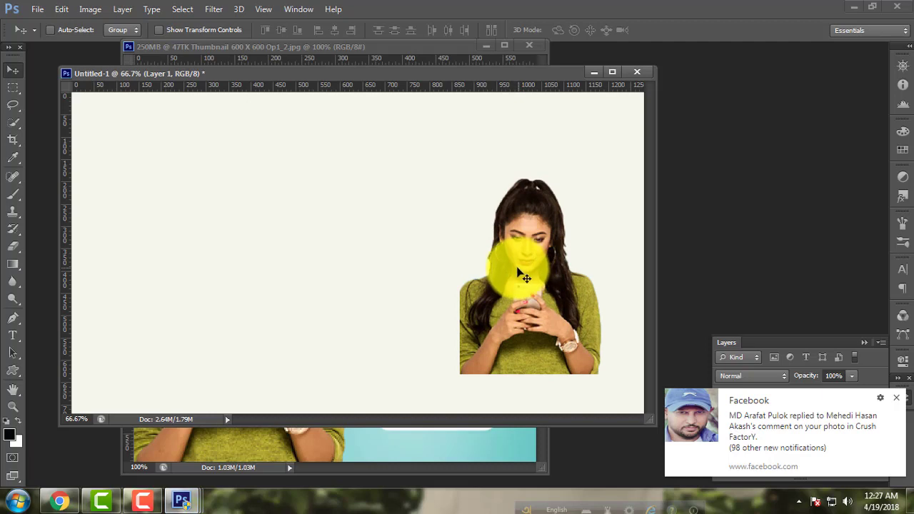
- Free Transform the woman to fill the banner's height against its right edge
key(ctrl+t)
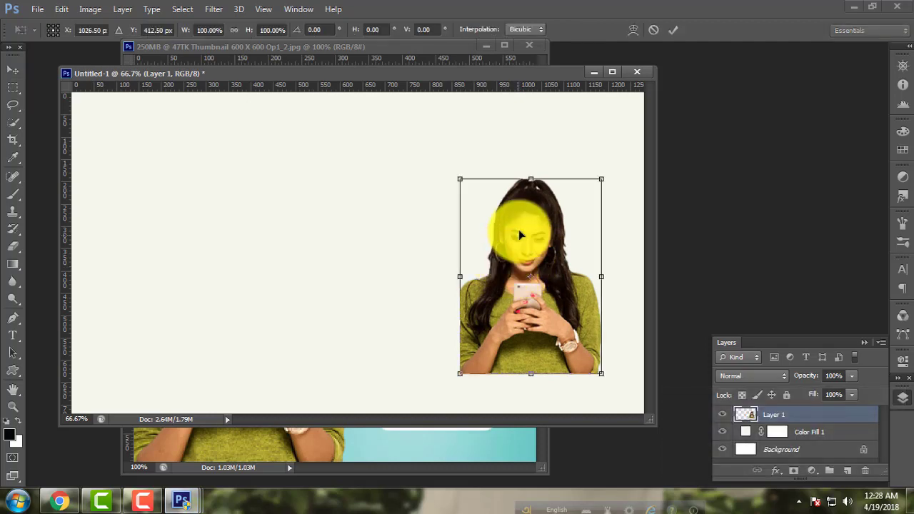
drag(536, 149, 536, 92)
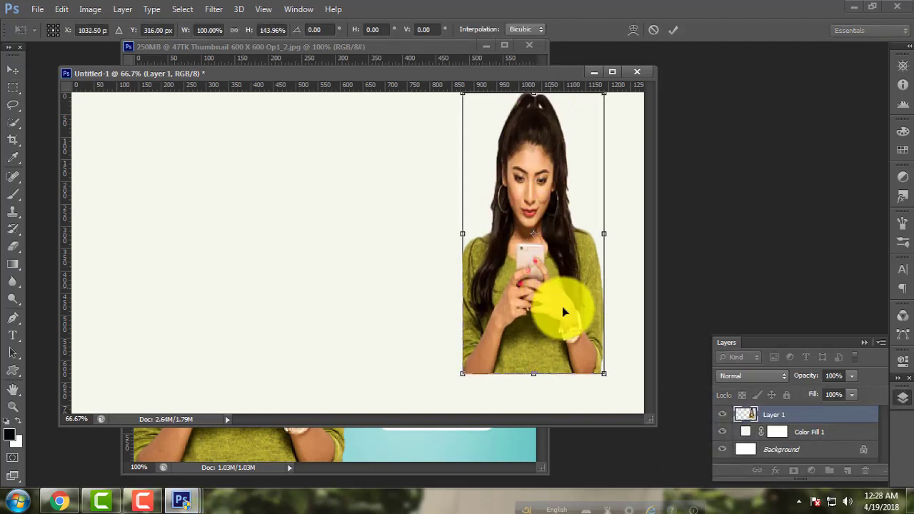
drag(561, 316, 576, 335)
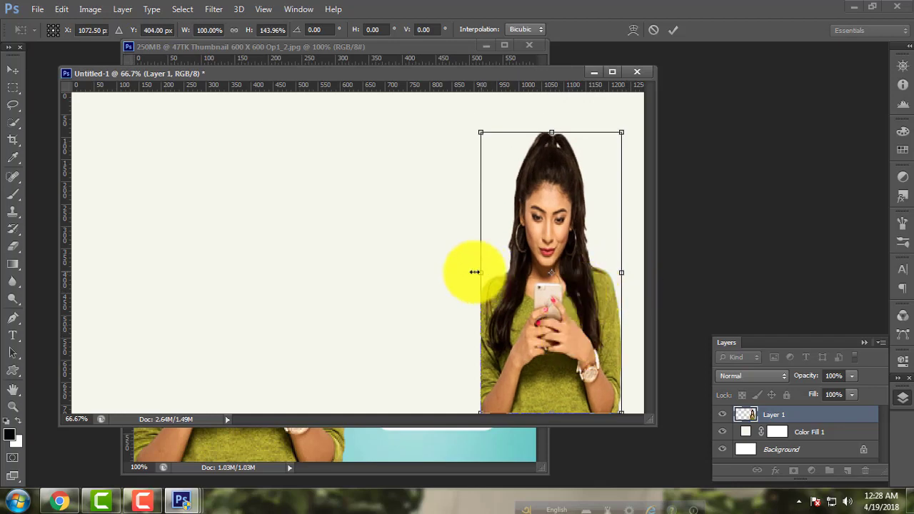
mouse_move(474, 272)
mouse_down()
mouse_move(67, 265)
mouse_move(461, 272)
mouse_up()
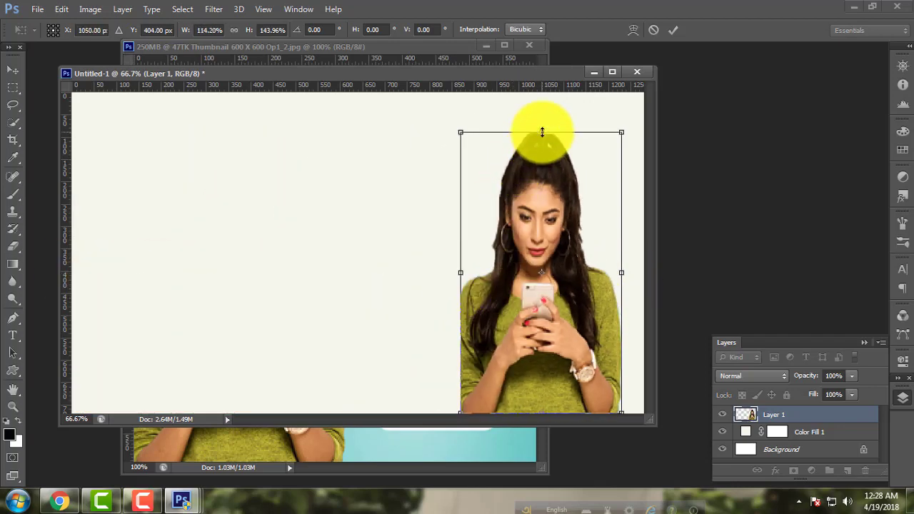
drag(541, 132, 540, 93)
drag(587, 269, 596, 270)
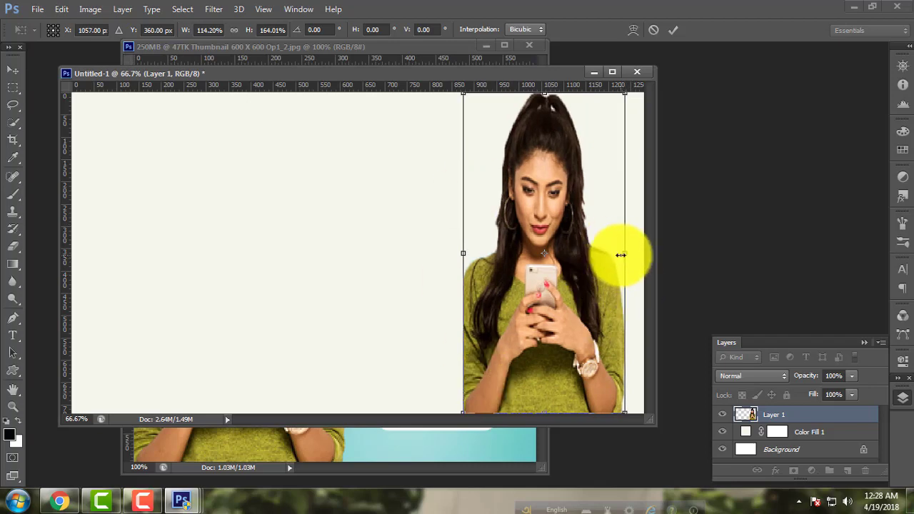
drag(620, 255, 645, 292)
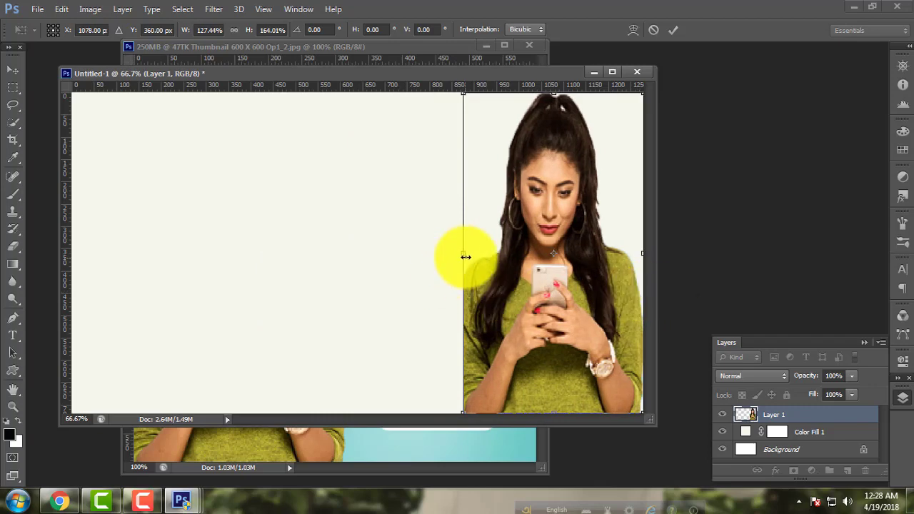
drag(465, 256, 461, 257)
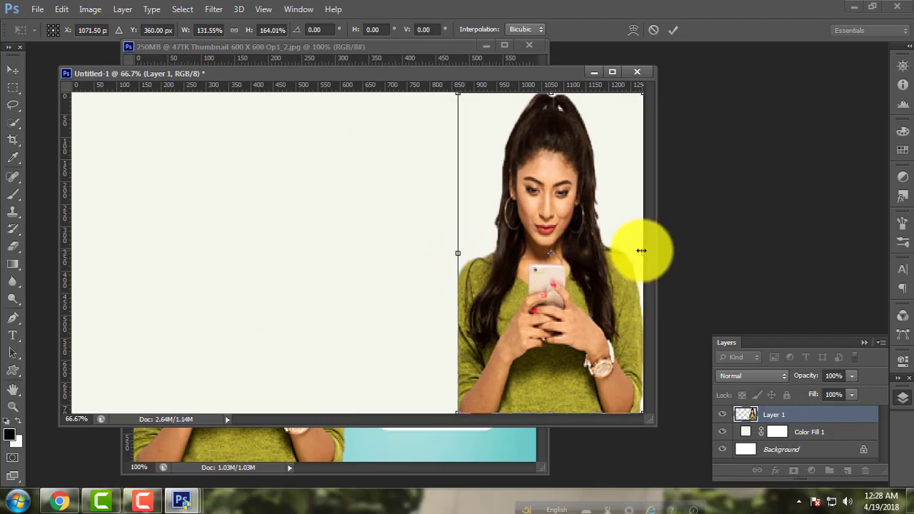
drag(640, 251, 279, 238)
drag(381, 295, 559, 318)
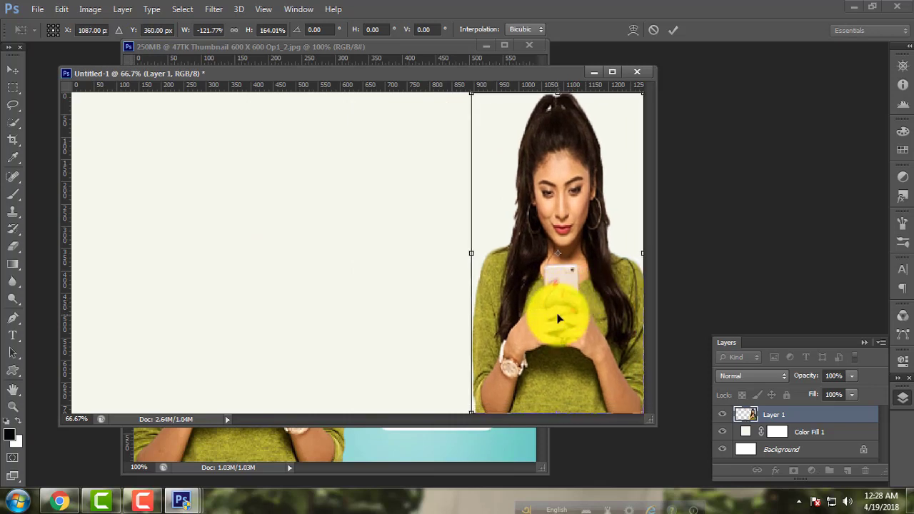
key(Return)
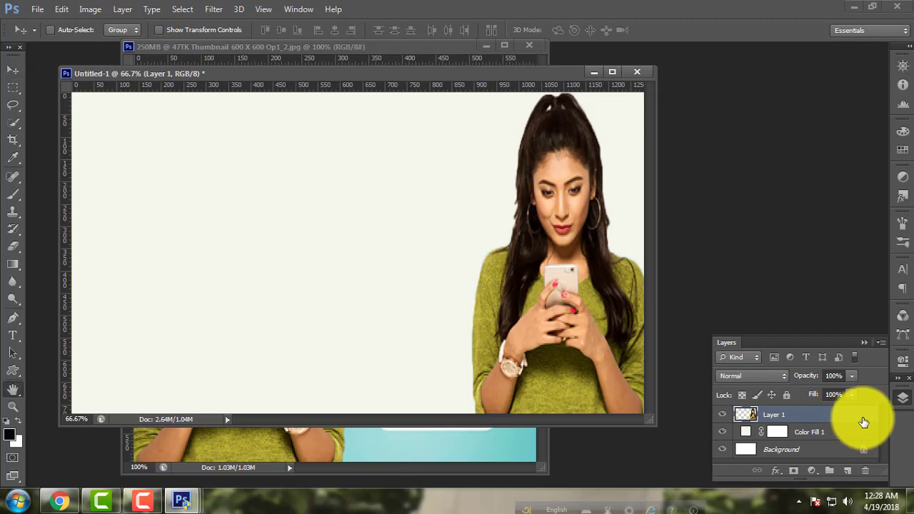
- Add a Stroke effect to Layer 1 with bright green colour 39e32d
double_click(863, 422)
click(532, 294)
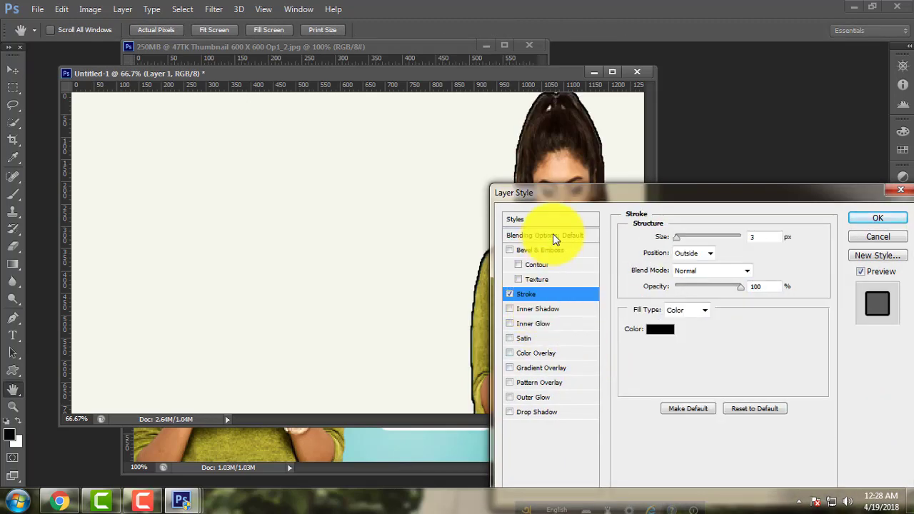
click(658, 329)
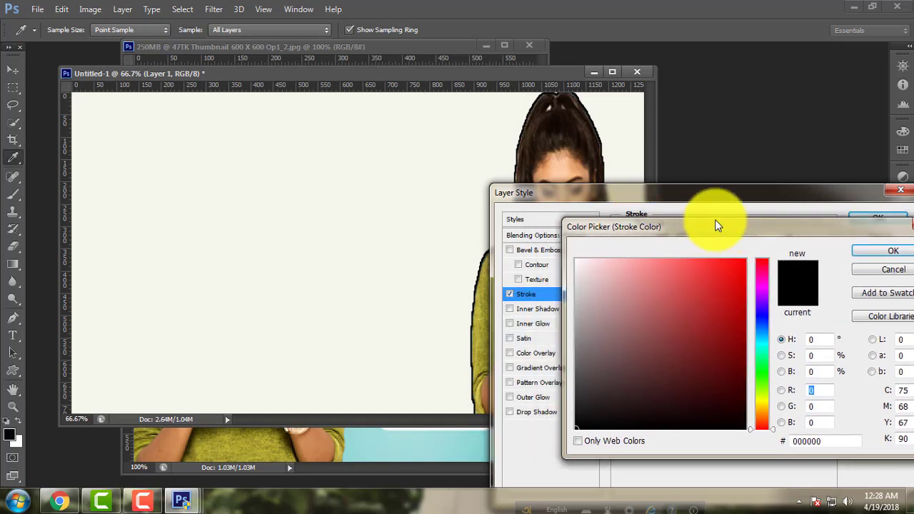
drag(718, 226, 720, 224)
mouse_move(640, 271)
mouse_down()
mouse_move(628, 352)
mouse_move(709, 312)
mouse_move(728, 290)
mouse_move(730, 297)
mouse_move(618, 344)
mouse_up()
click(765, 371)
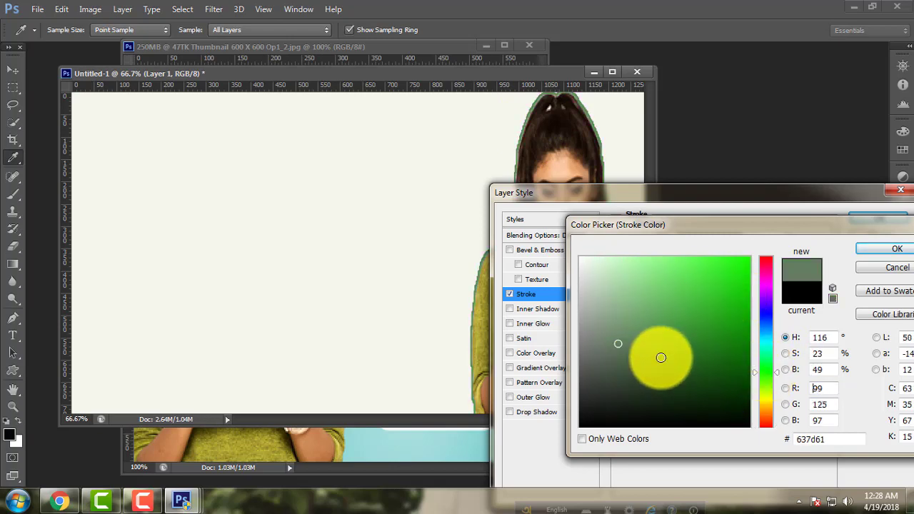
click(716, 275)
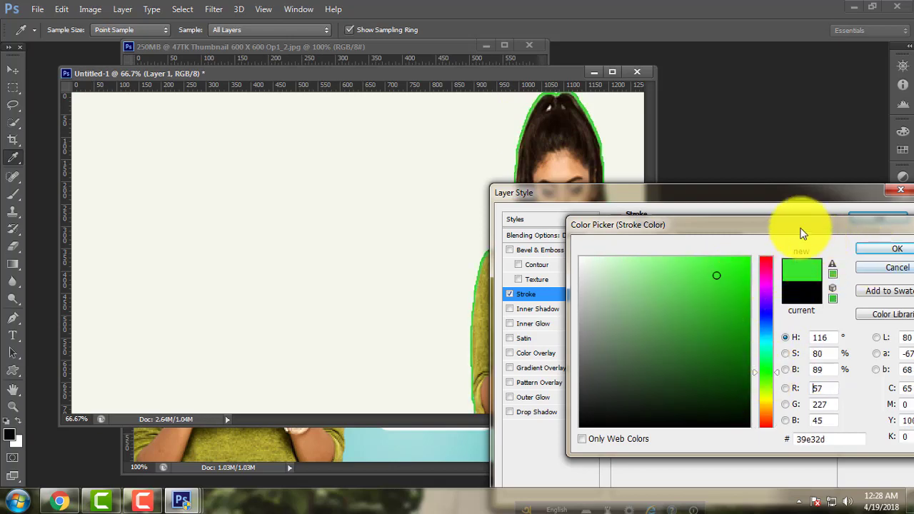
key(Return)
- Set the stroke size to 7 px and apply the layer style
drag(664, 198, 689, 251)
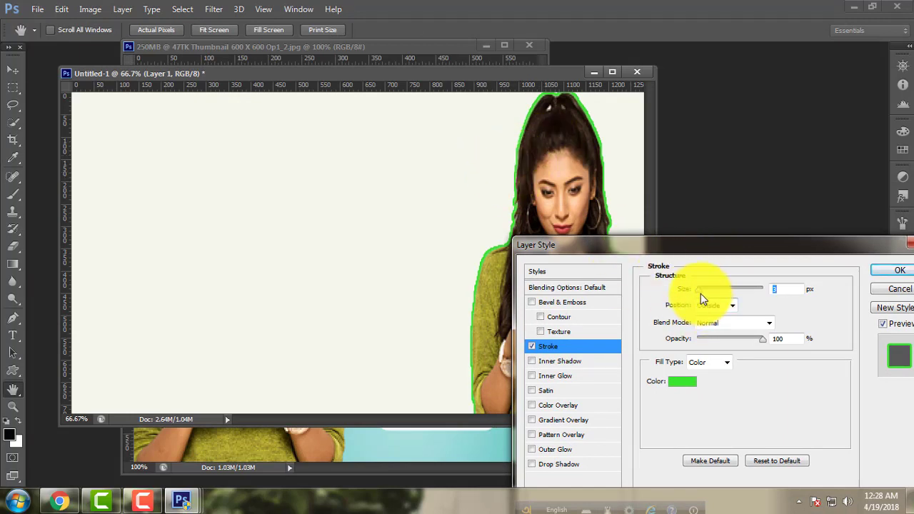
key(Up)
key(Up)
key(Up)
mouse_move(700, 293)
mouse_down()
mouse_move(724, 286)
mouse_move(773, 297)
mouse_move(703, 299)
mouse_up()
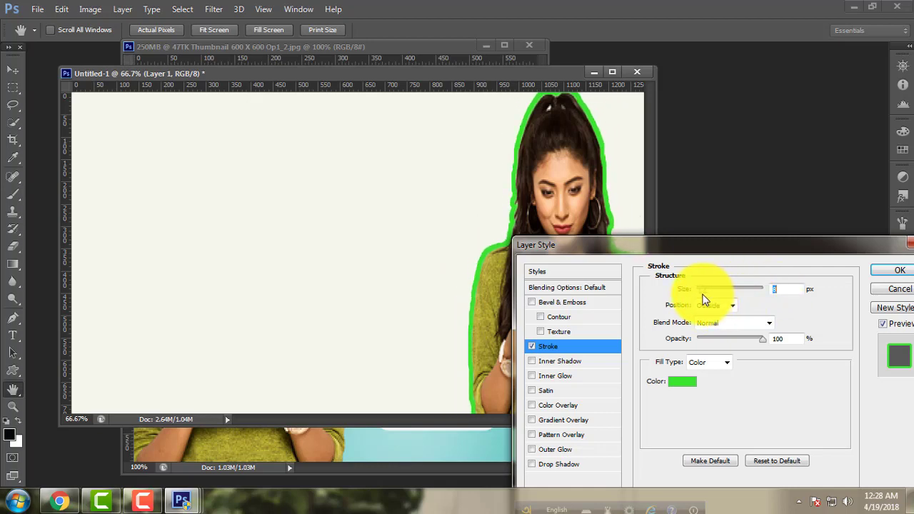
drag(754, 250, 653, 220)
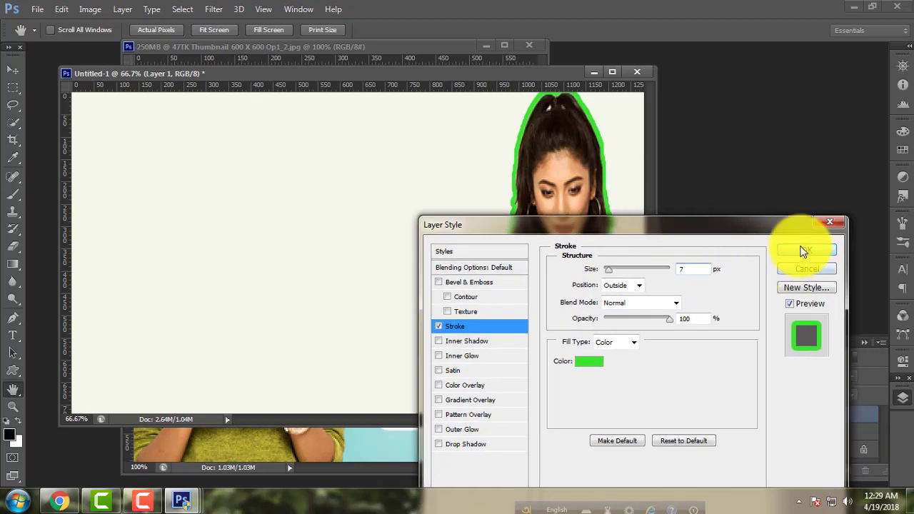
click(879, 246)
drag(202, 76, 198, 68)
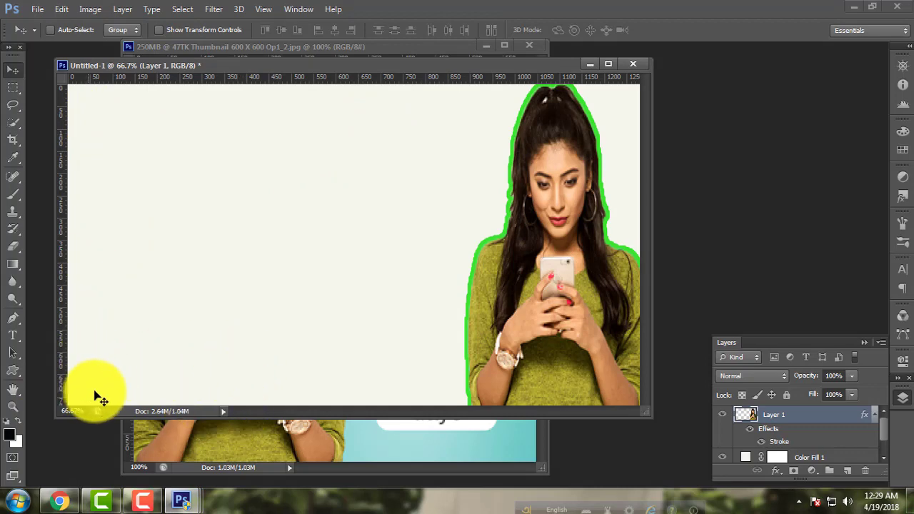
- Start a 34 pt horizontal text layer near the banner's top-left corner
drag(206, 68, 207, 67)
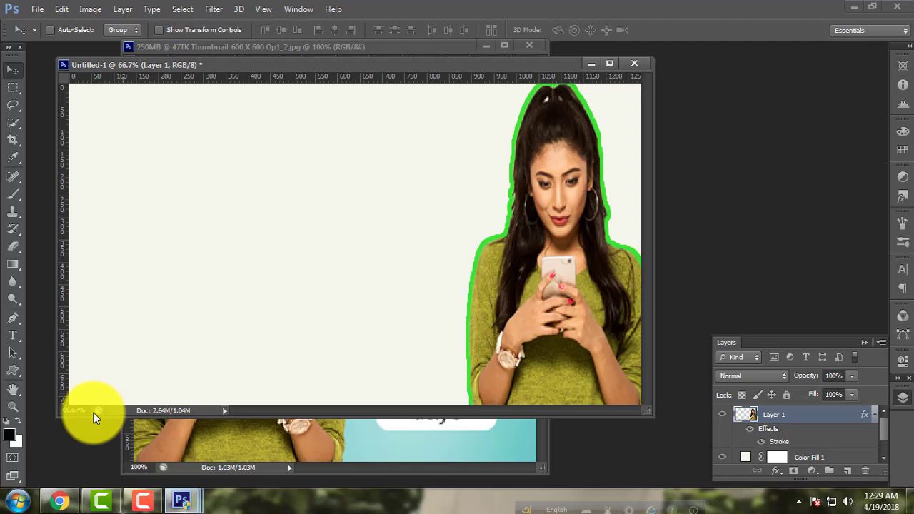
click(12, 335)
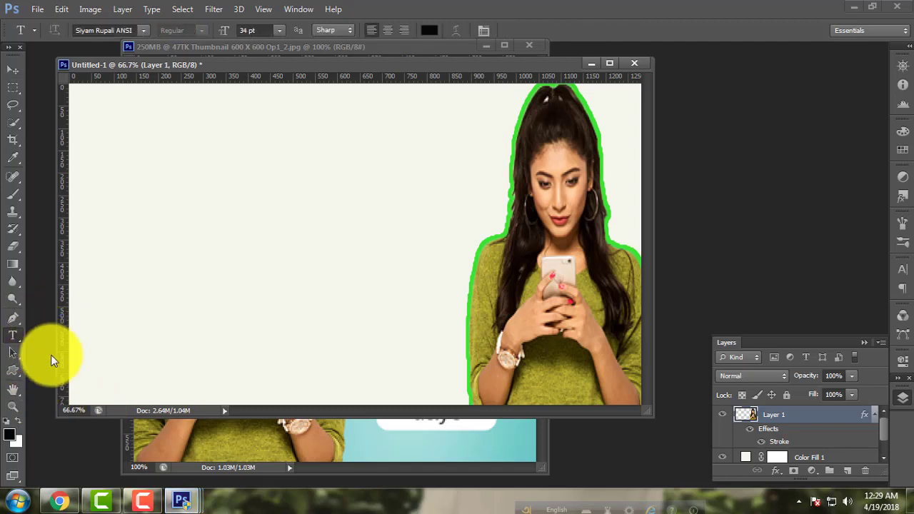
right_click(10, 338)
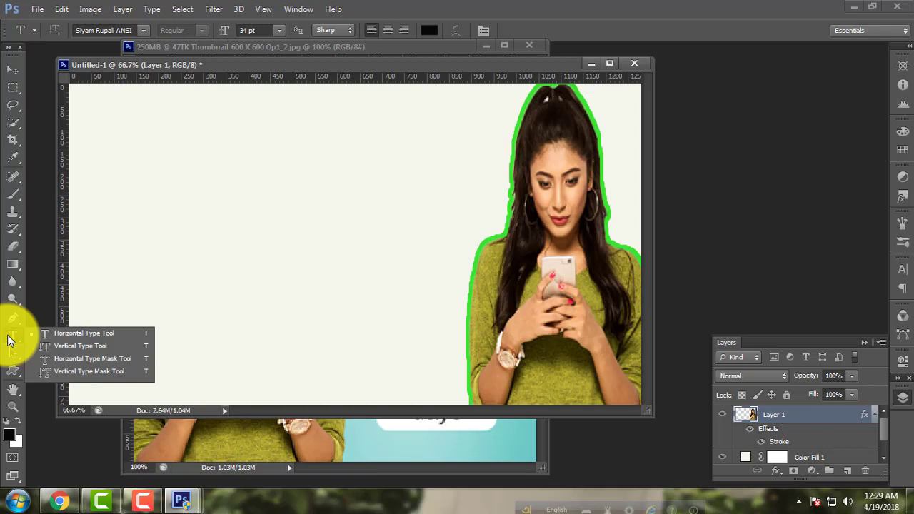
click(51, 335)
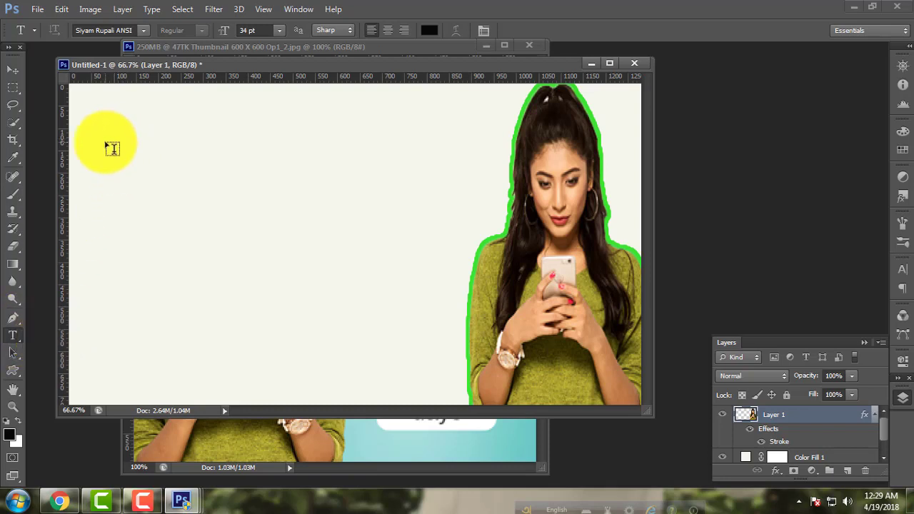
click(100, 128)
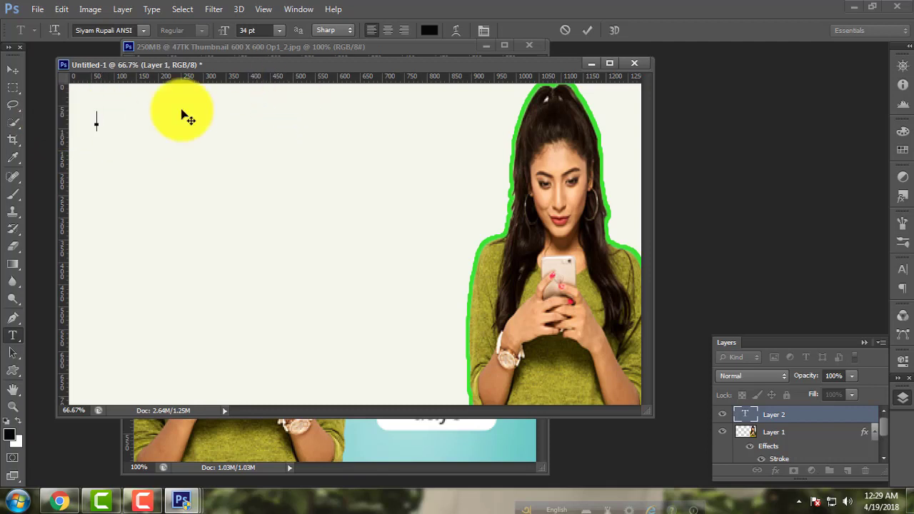
- Set the text colour to a bright pinkish red in the Color Picker
click(430, 32)
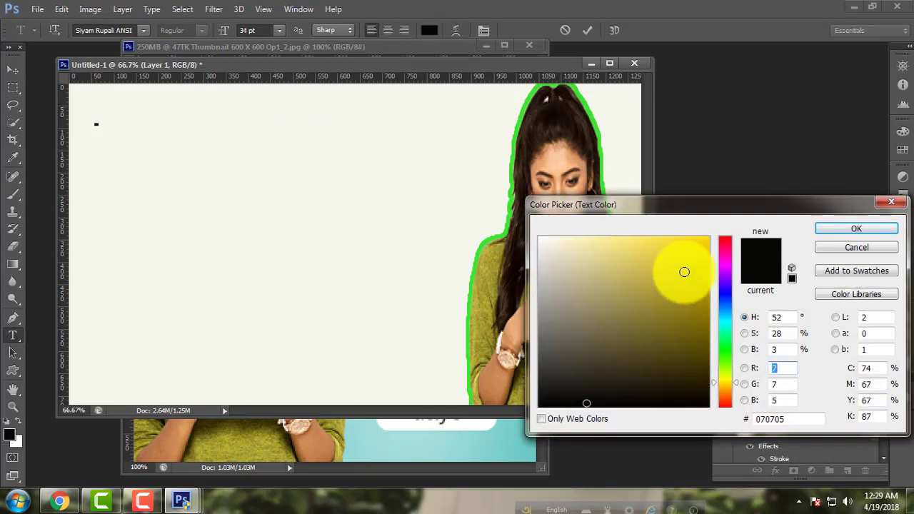
mouse_move(684, 271)
mouse_down()
mouse_move(689, 333)
mouse_move(692, 287)
mouse_up()
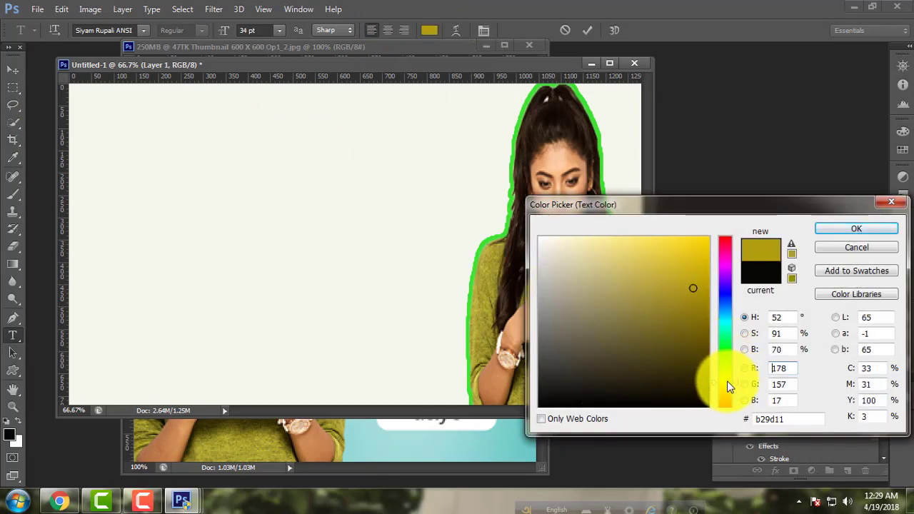
click(553, 400)
drag(678, 316, 700, 280)
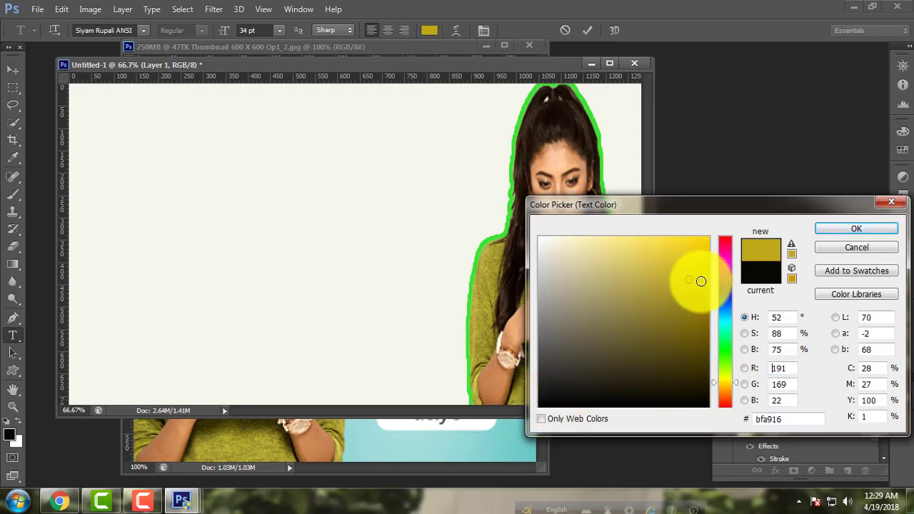
click(725, 249)
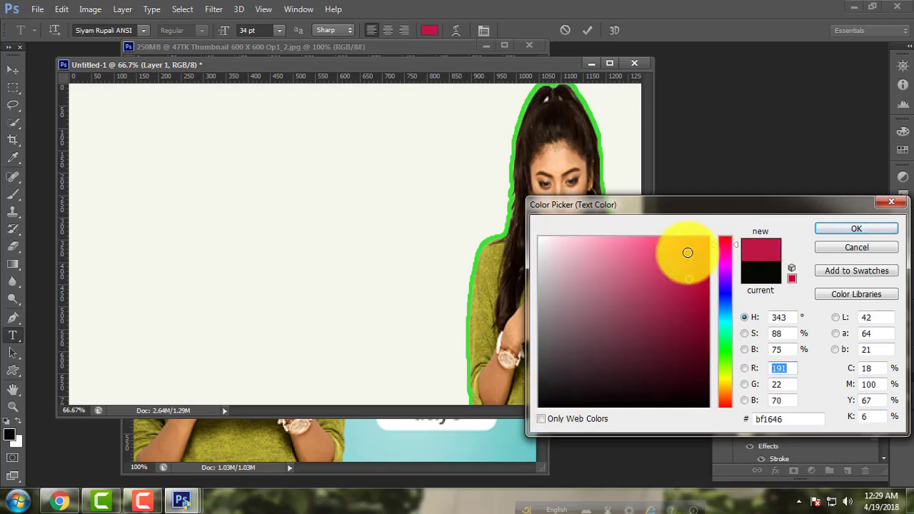
click(688, 252)
click(856, 229)
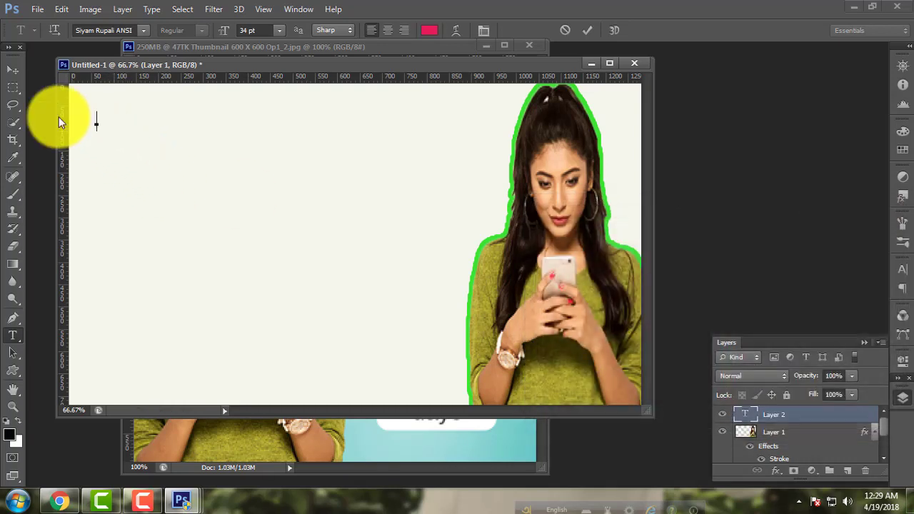
- Keep the Horizontal Type tool selected and reposition the banner document window
right_click(13, 341)
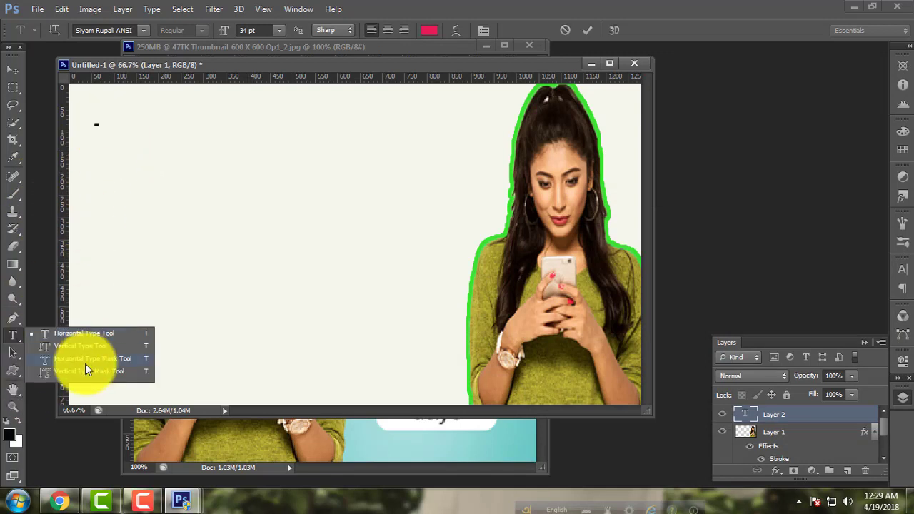
click(85, 334)
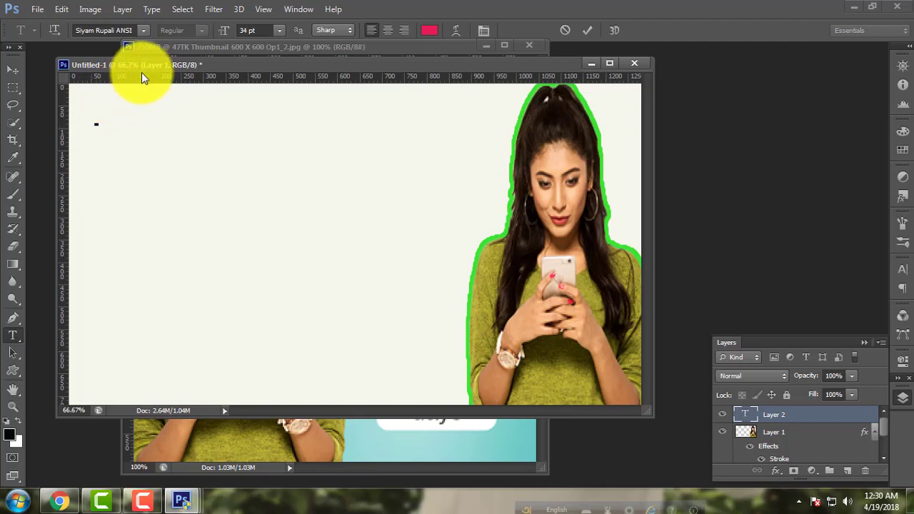
drag(143, 69, 149, 69)
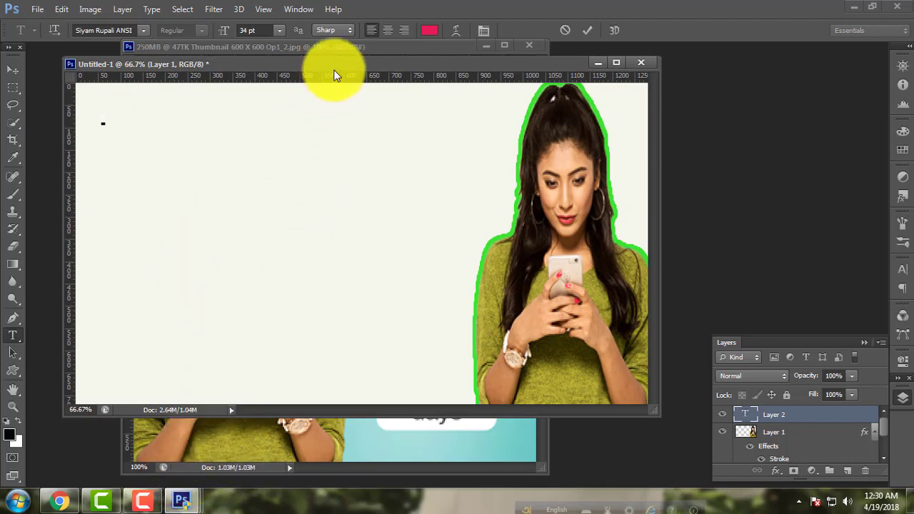
drag(333, 69, 346, 79)
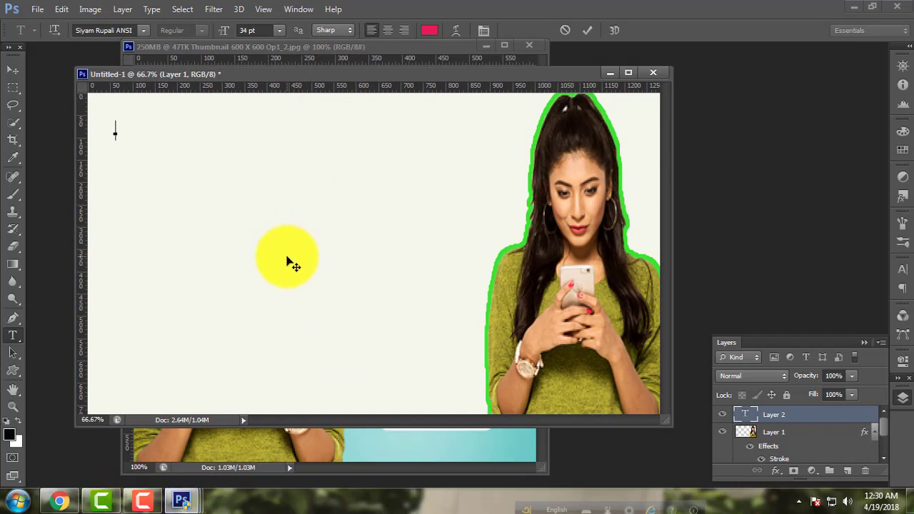
drag(245, 74, 237, 74)
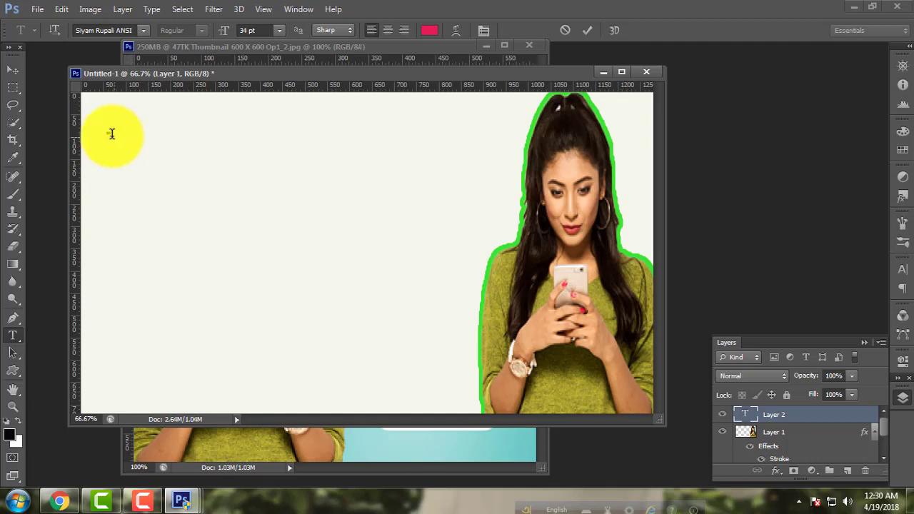
- Place the text insertion point at the banner's top-left and bring the Avro bar within reach
click(111, 133)
drag(146, 75, 160, 71)
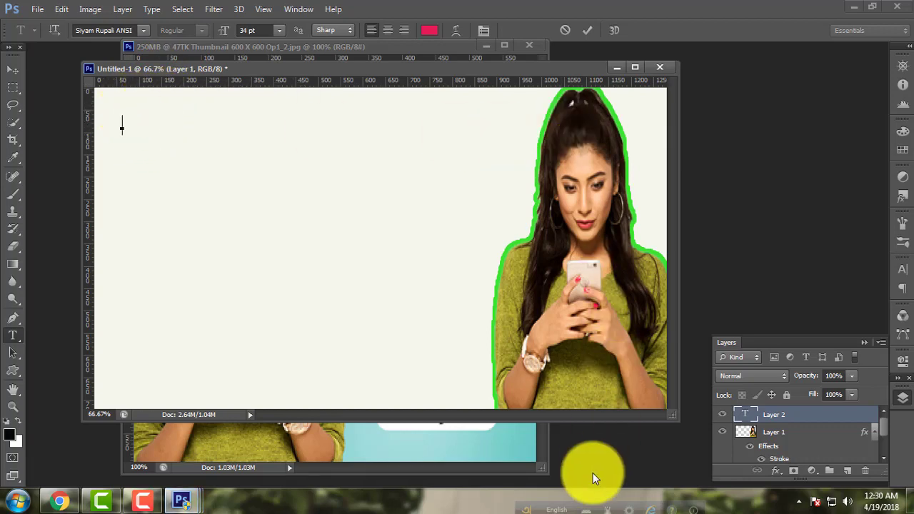
drag(519, 498, 254, 269)
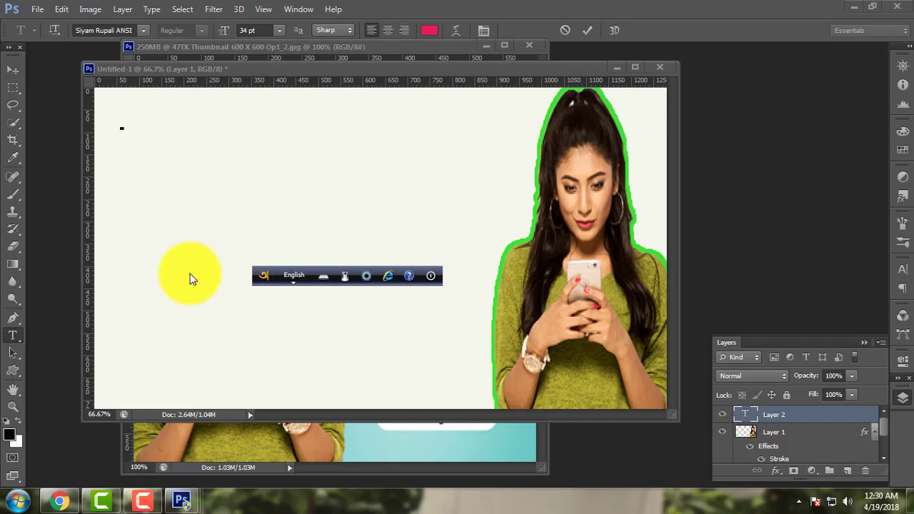
click(127, 132)
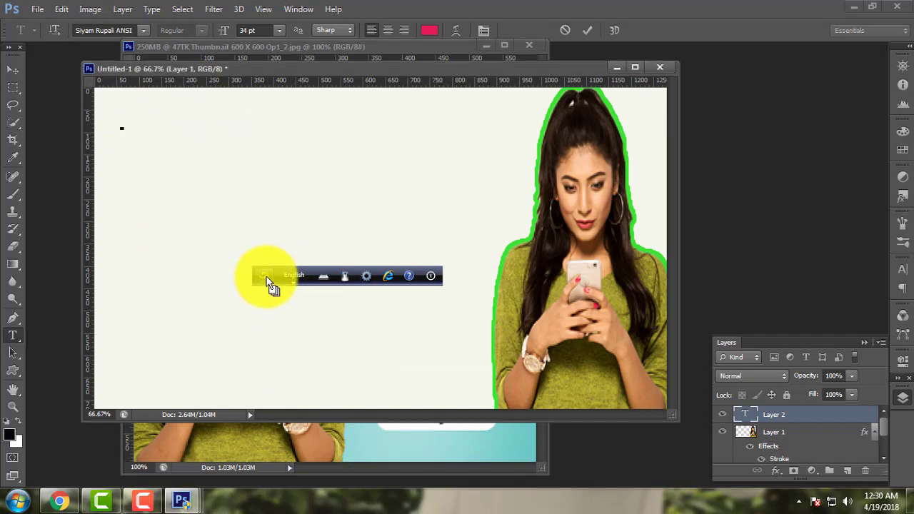
- Set Avro output to ANSI despite the warning, then dock the language bar in the taskbar
click(365, 277)
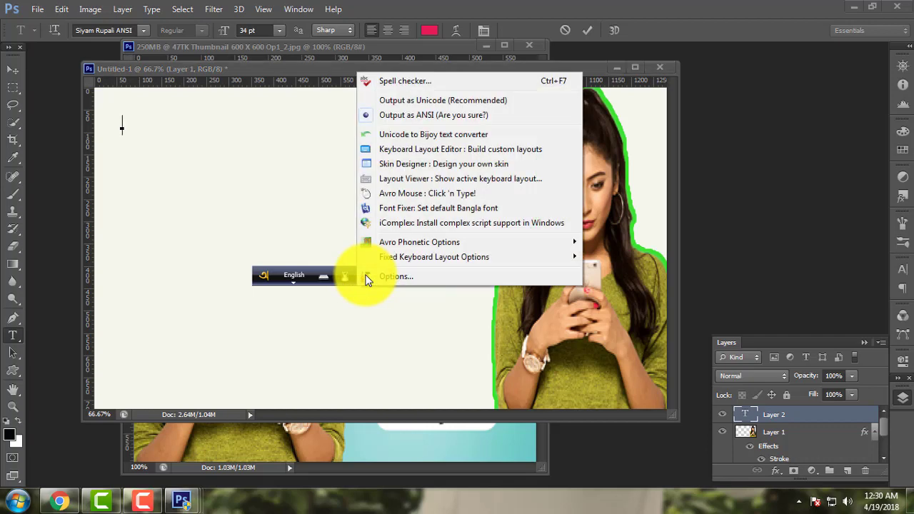
click(382, 116)
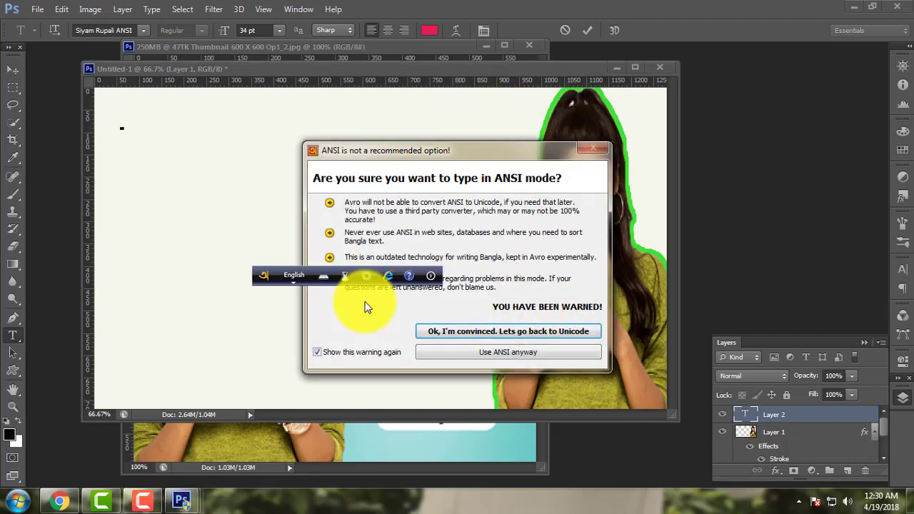
click(492, 352)
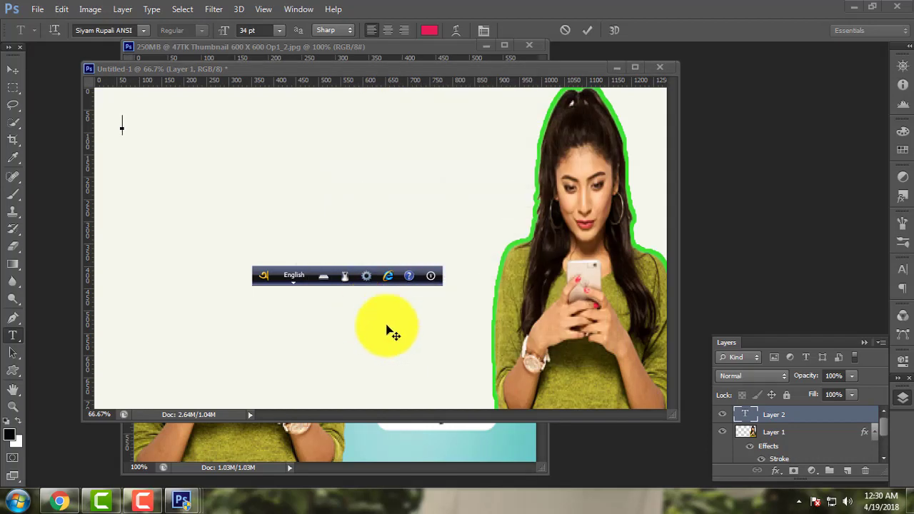
click(364, 274)
click(381, 101)
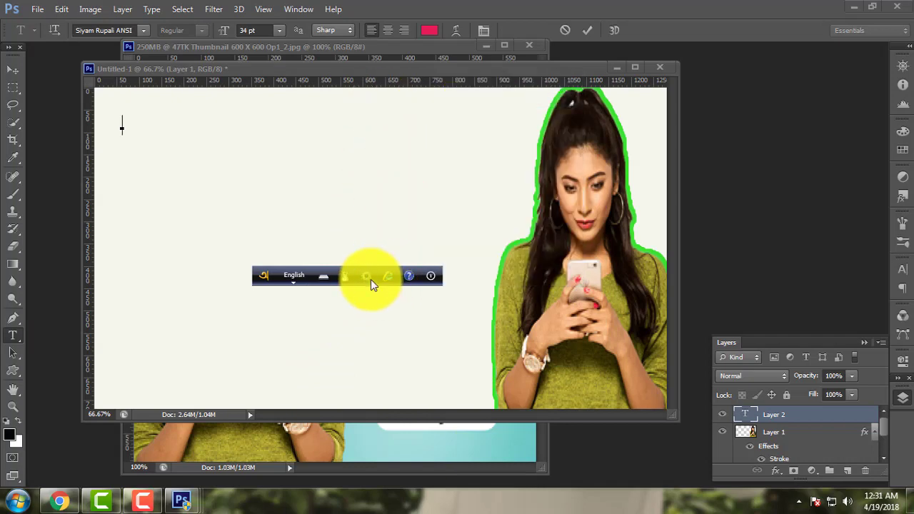
click(370, 279)
click(407, 118)
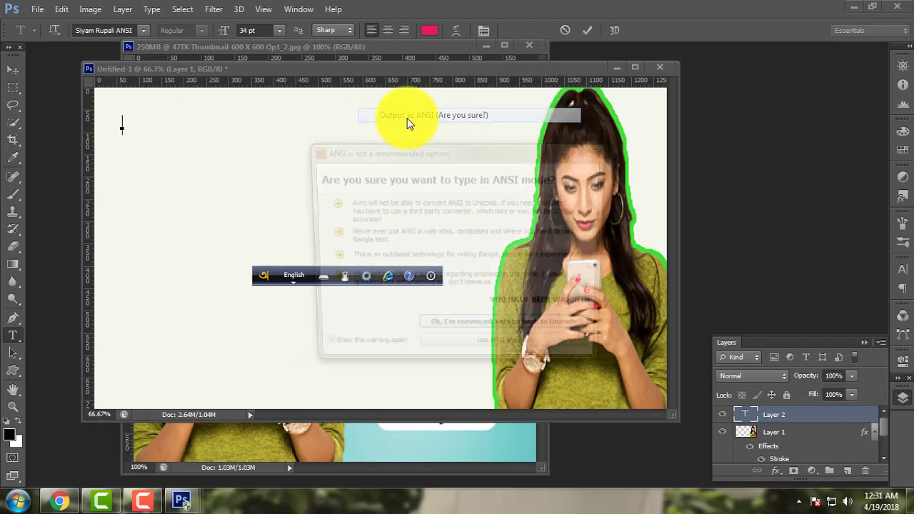
click(489, 352)
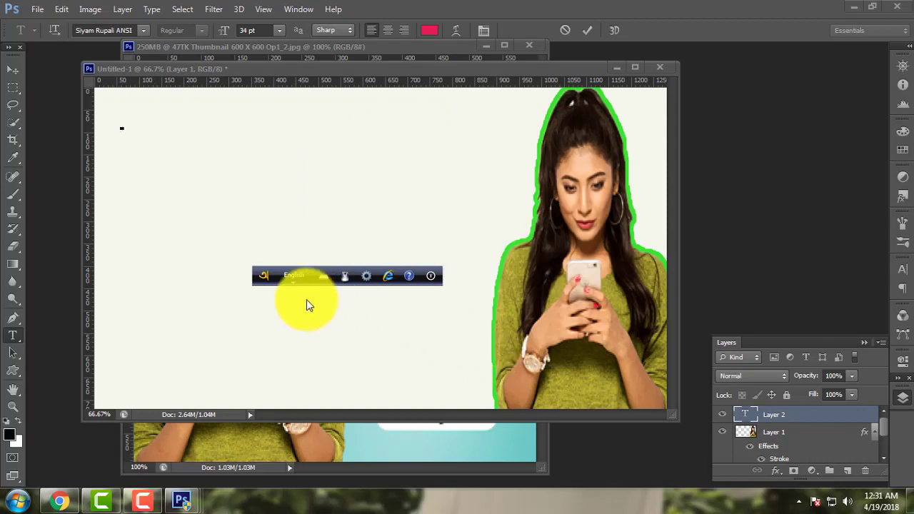
drag(271, 284, 383, 492)
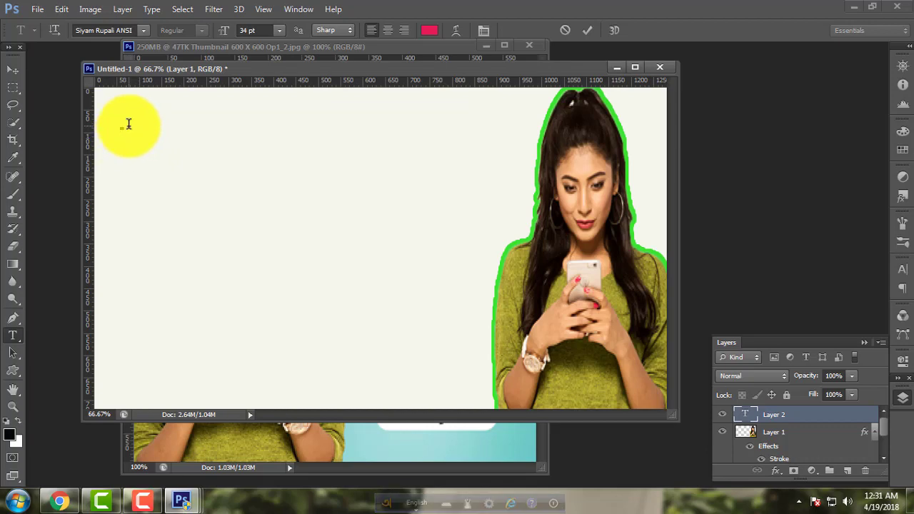
- Switch Avro to Bangla with F12 and type the word ইমুর, correcting mistypes
key(F12)
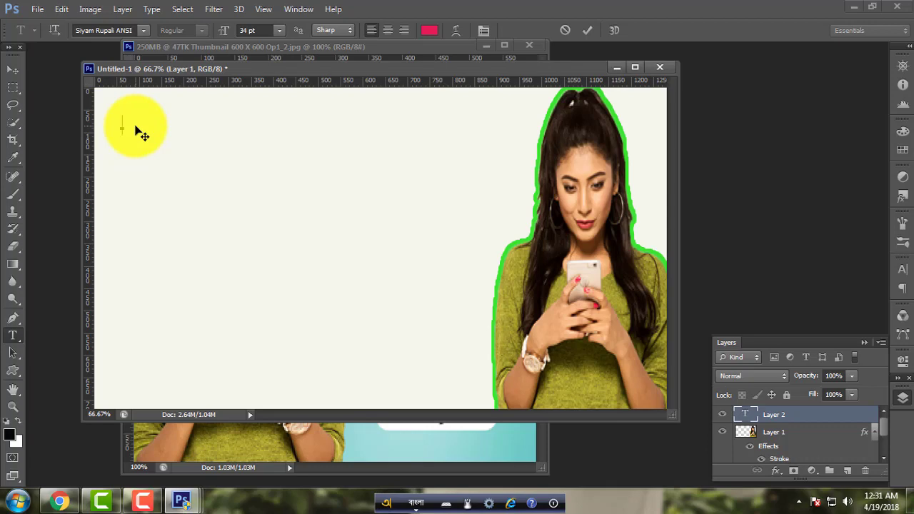
text(a)
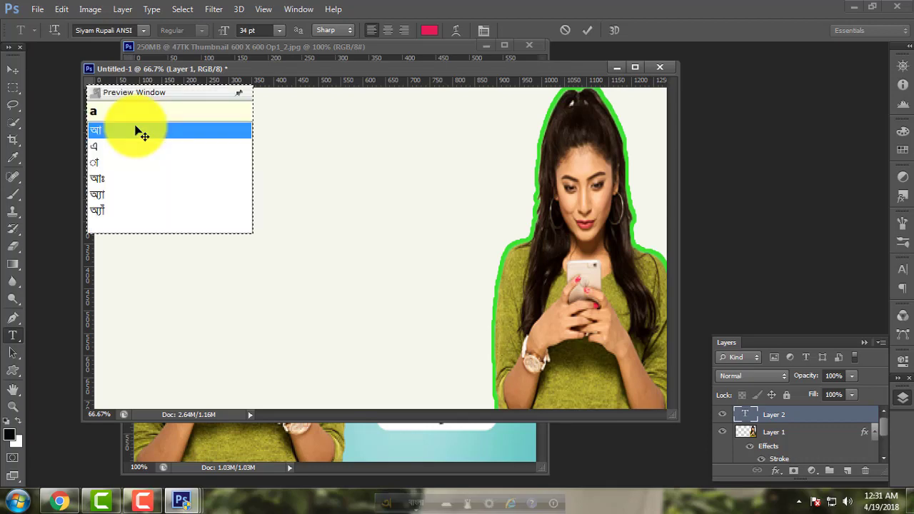
drag(133, 102, 376, 234)
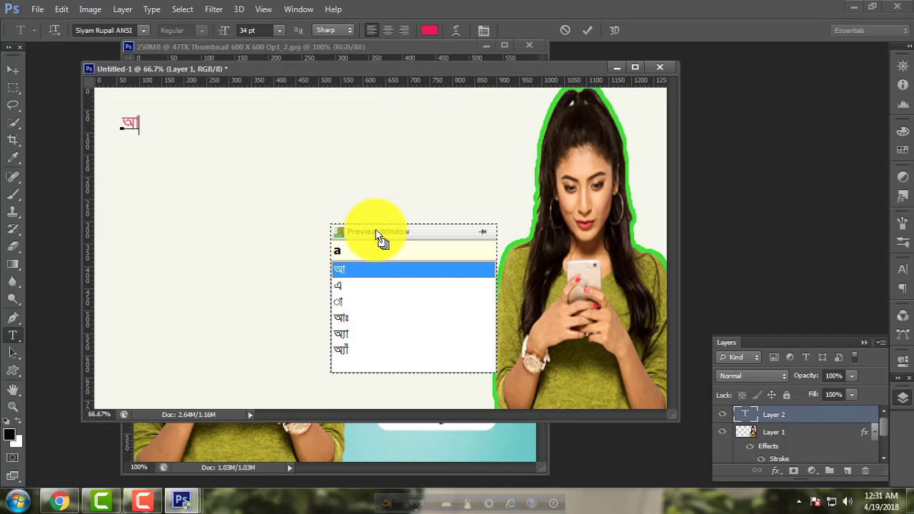
text(mar)
key(BackSpace)
key(BackSpace)
key(BackSpace)
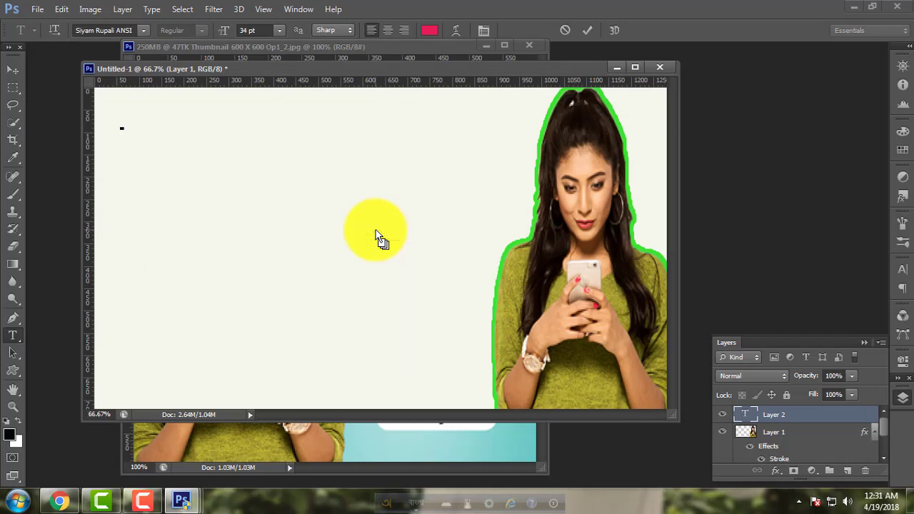
text(e)
key(BackSpace)
text(imm)
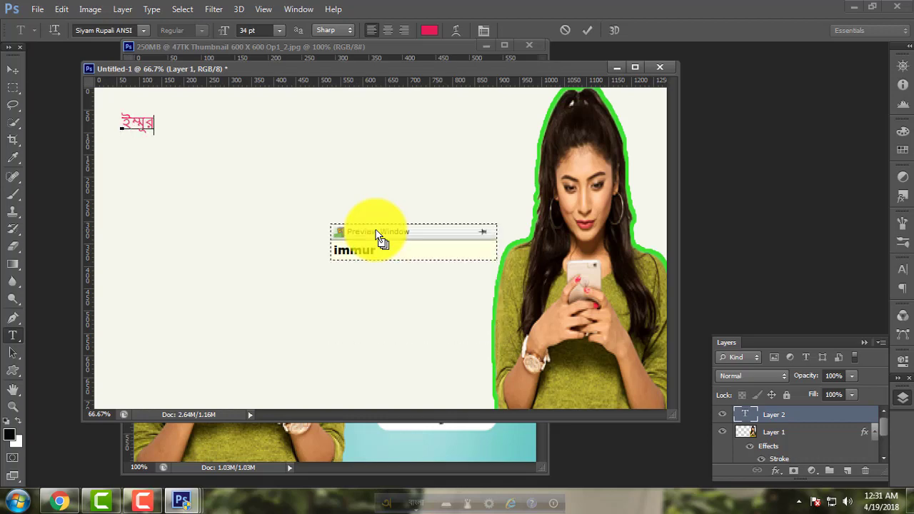
key(space)
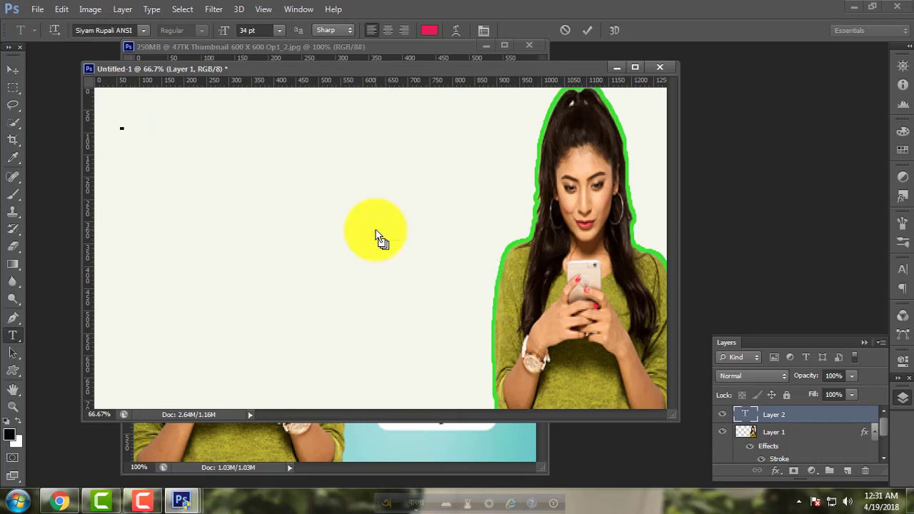
text(im)
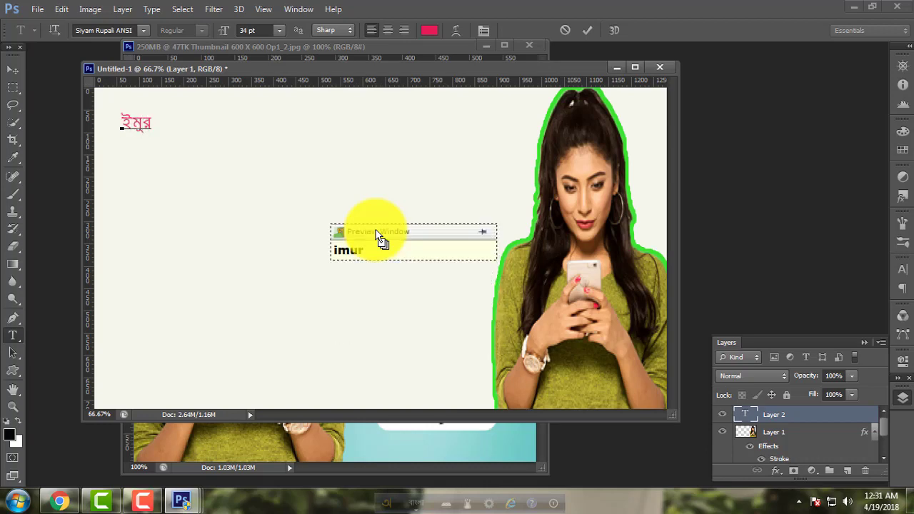
text(ur)
key(space)
- Type রিং and টন to complete the title ইমুর রিং টন
text(r)
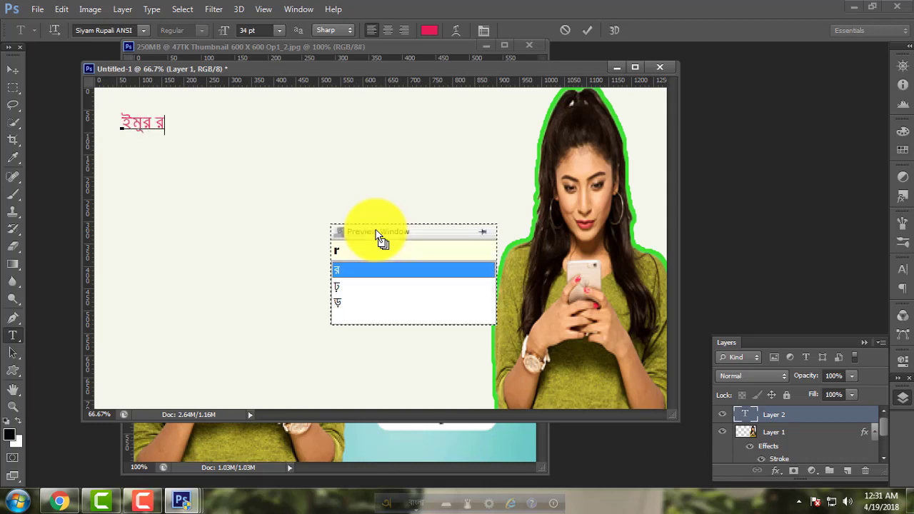
text(ing)
key(space)
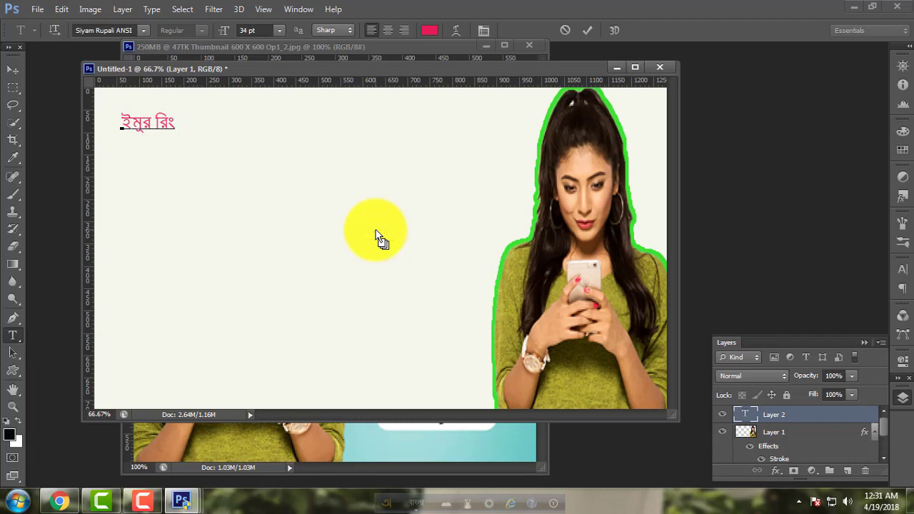
text(t)
key(BackSpace)
text(T)
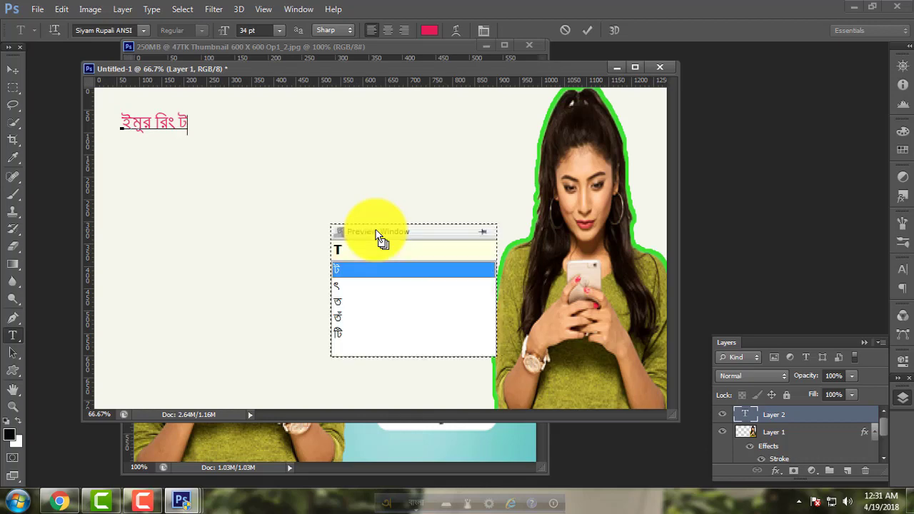
key(Left)
text(t)
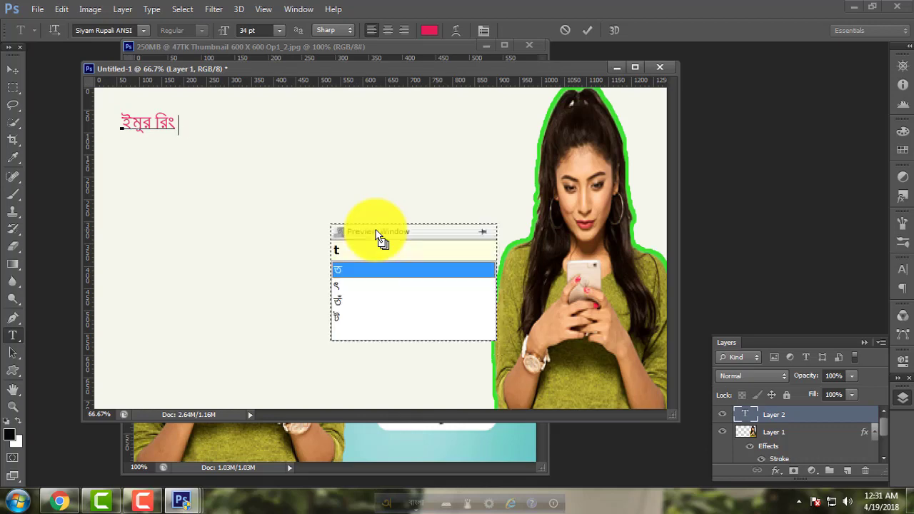
key(space)
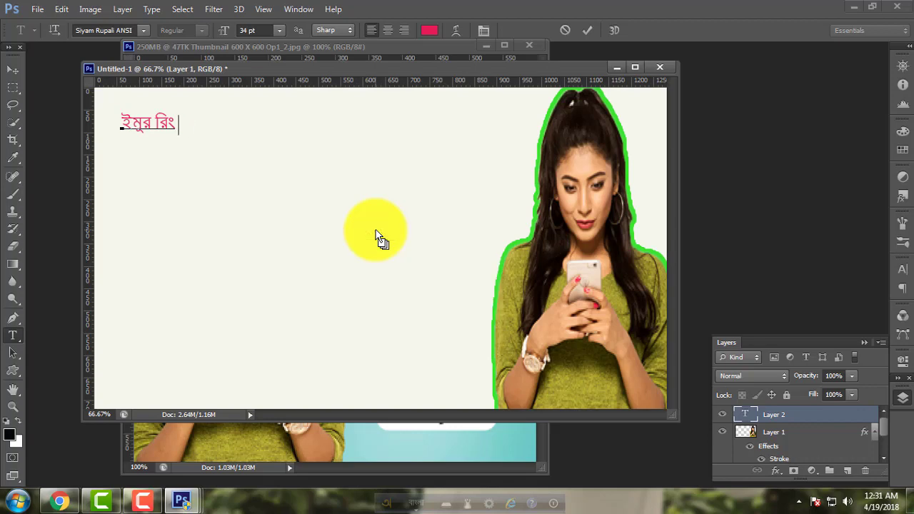
text(T)
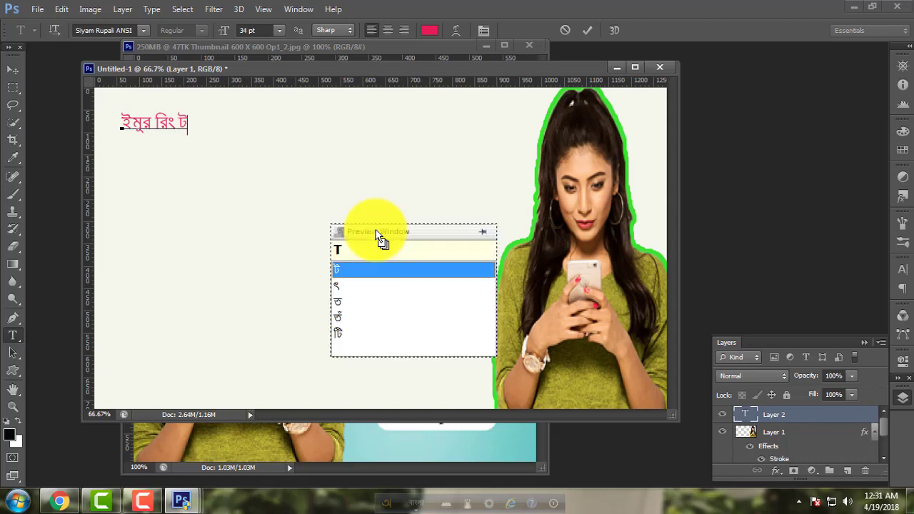
text(on)
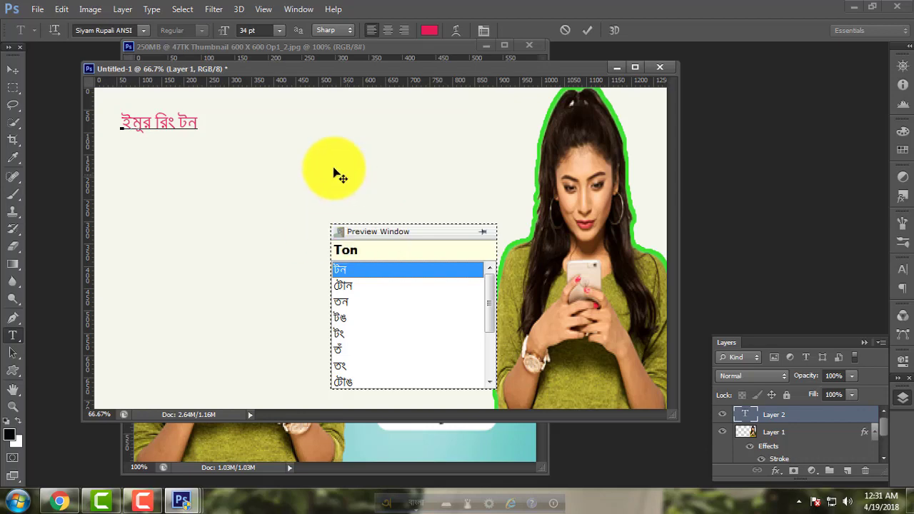
drag(445, 242, 465, 377)
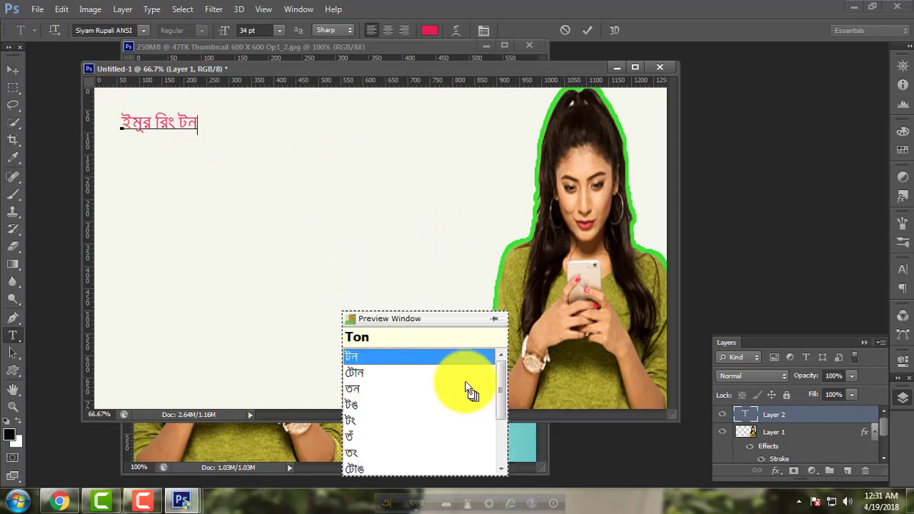
- Scale the Bengali title up with Ctrl+T and position it across the banner's top-left
click(12, 71)
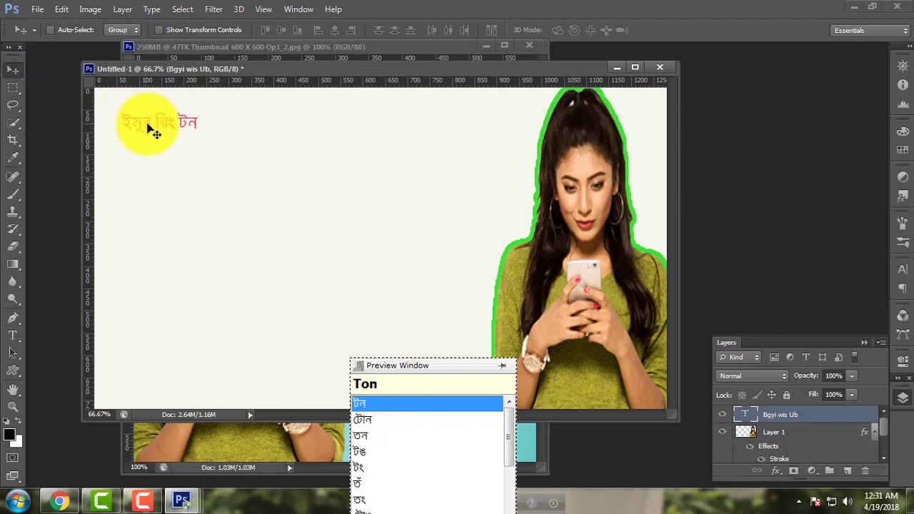
drag(148, 124, 450, 224)
key(ctrl+t)
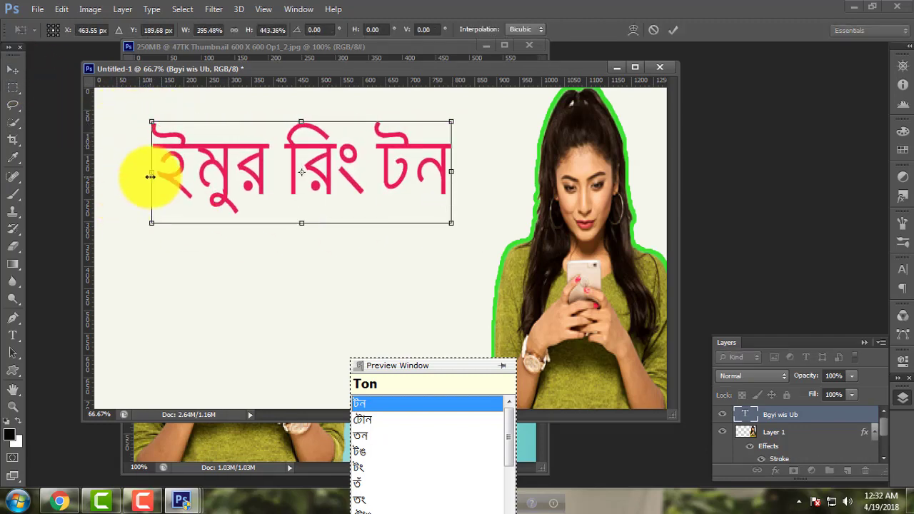
drag(151, 173, 105, 172)
drag(214, 197, 240, 182)
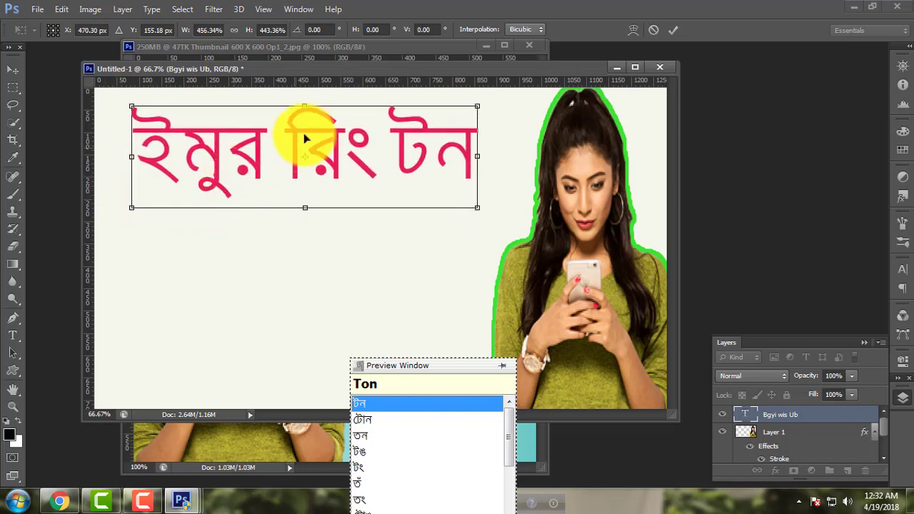
mouse_move(306, 106)
mouse_down()
mouse_move(308, 126)
mouse_move(307, 112)
mouse_up()
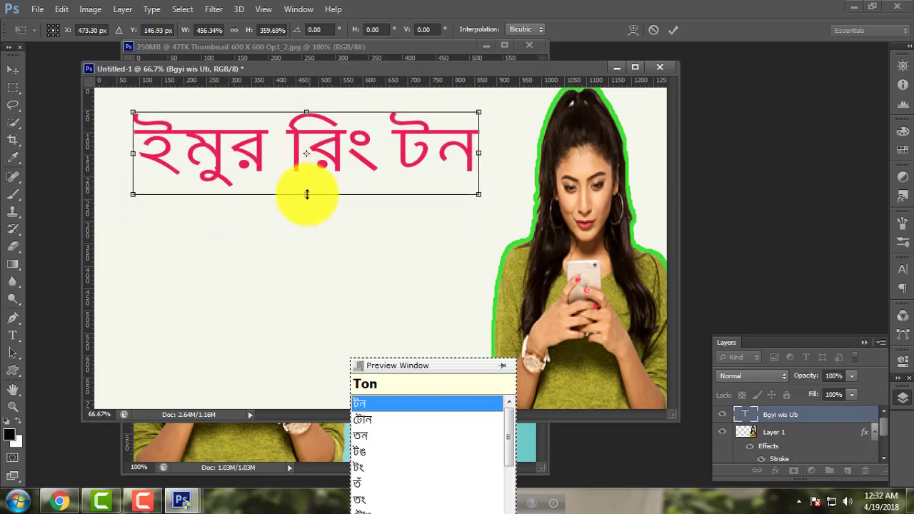
drag(307, 204, 306, 199)
drag(472, 379, 439, 511)
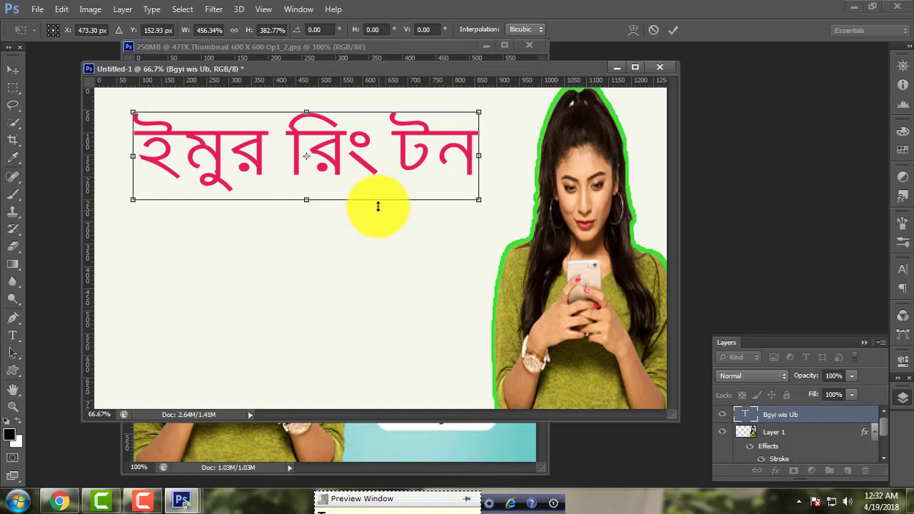
key(Return)
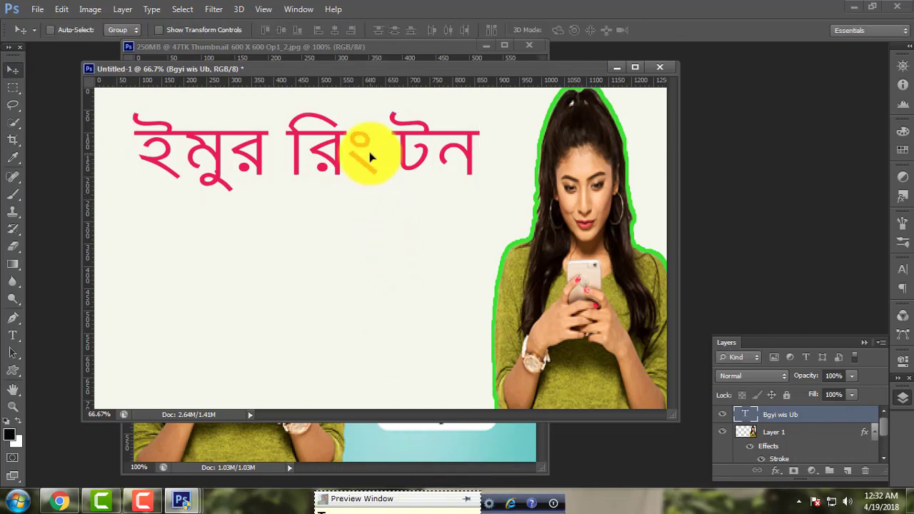
- Add a bright yellow (efec05) Color Overlay layer style to the Bengali title
double_click(864, 418)
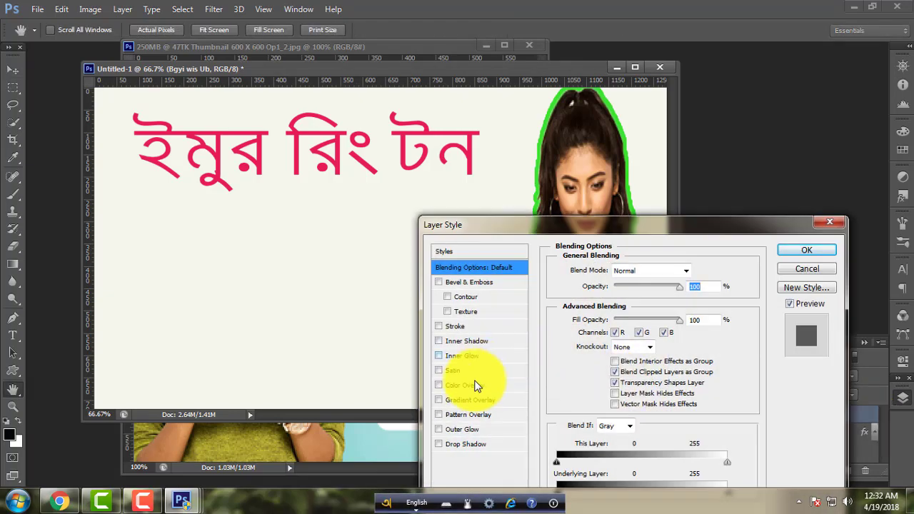
click(464, 384)
click(639, 269)
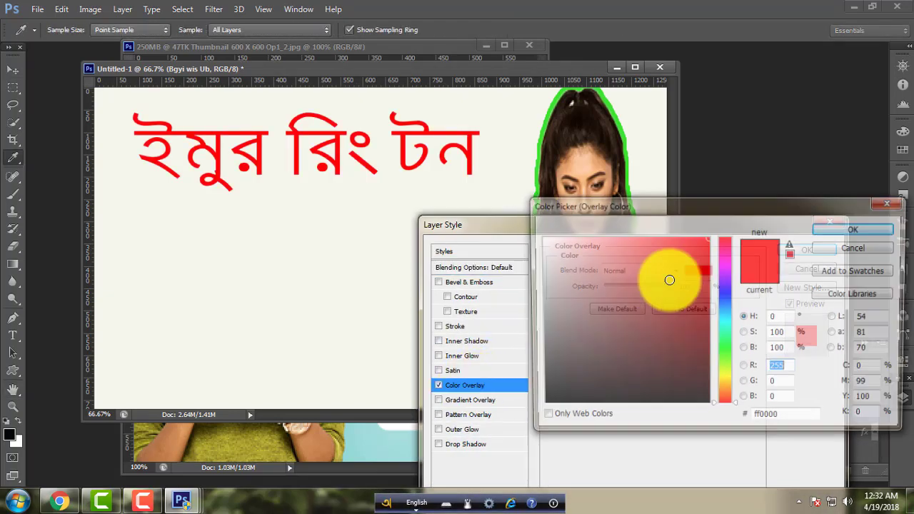
click(610, 271)
mouse_move(594, 269)
mouse_down()
mouse_move(648, 326)
mouse_move(693, 326)
mouse_move(708, 302)
mouse_up()
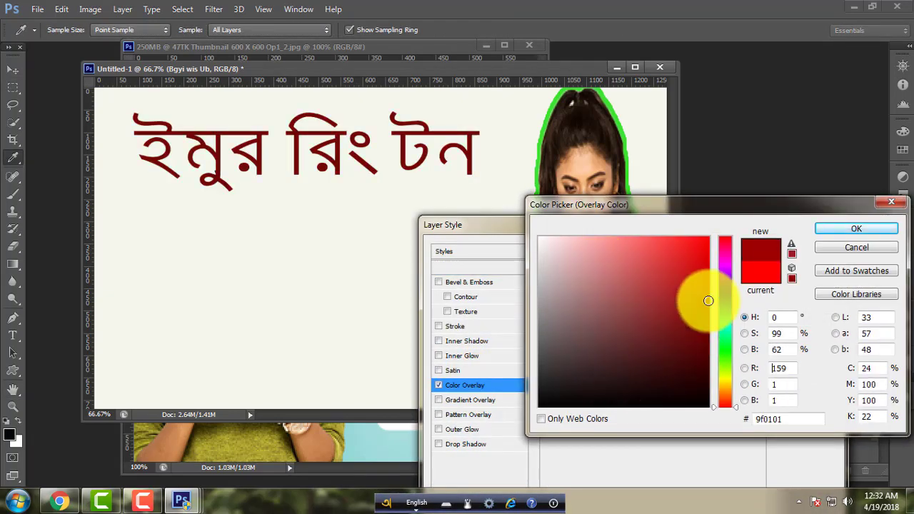
click(725, 373)
drag(725, 374, 724, 377)
click(704, 261)
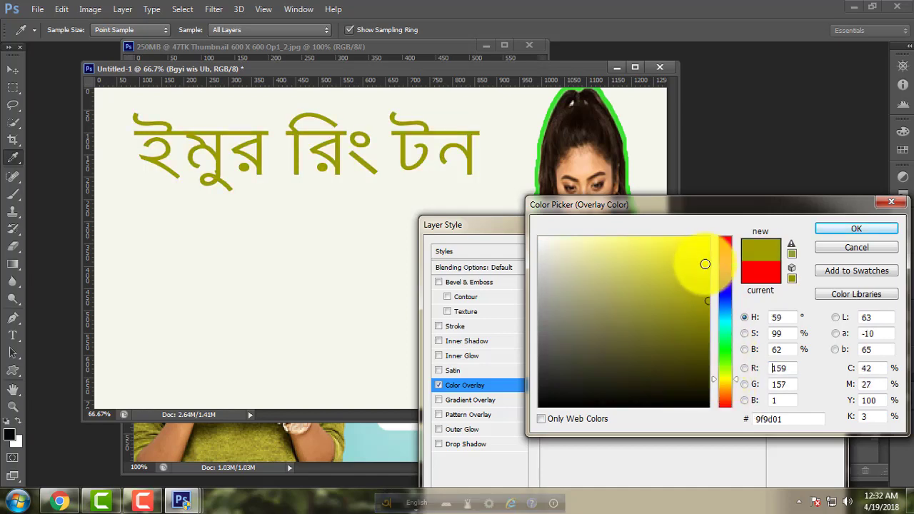
click(705, 247)
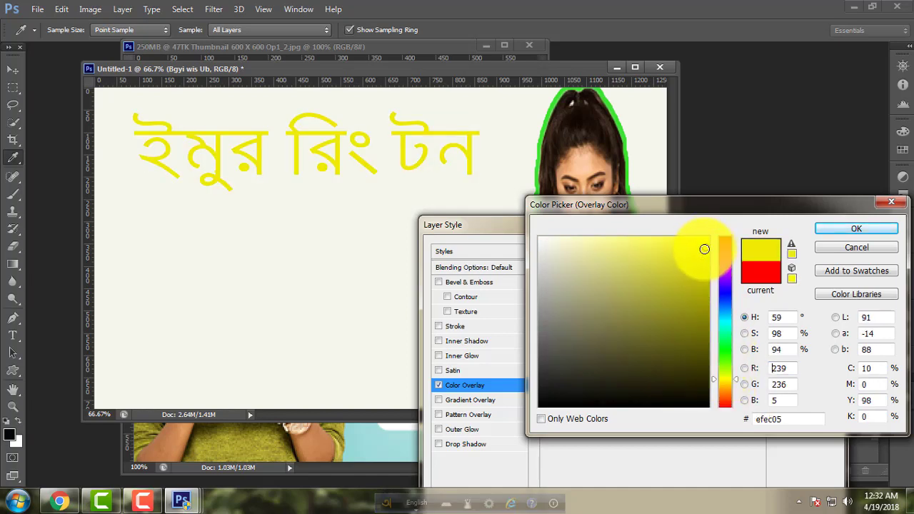
click(837, 233)
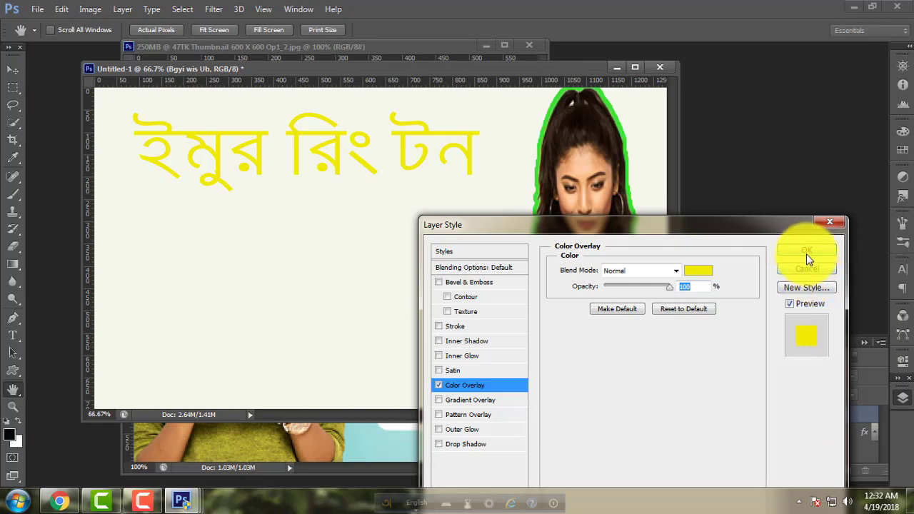
click(806, 253)
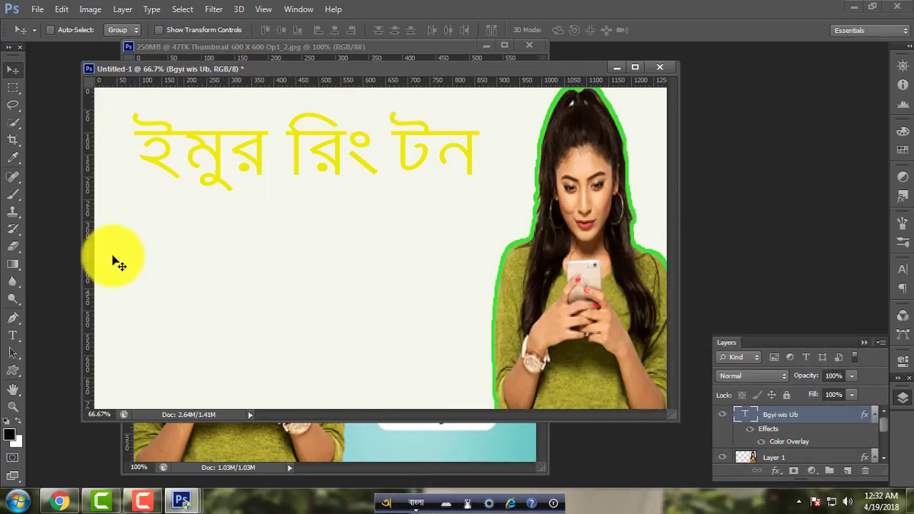
- Draw a black 903 × 251 px rectangle over the title area and check its opacity
mouse_move(13, 370)
mouse_down()
mouse_move(3, 367)
mouse_move(37, 368)
mouse_up()
click(54, 367)
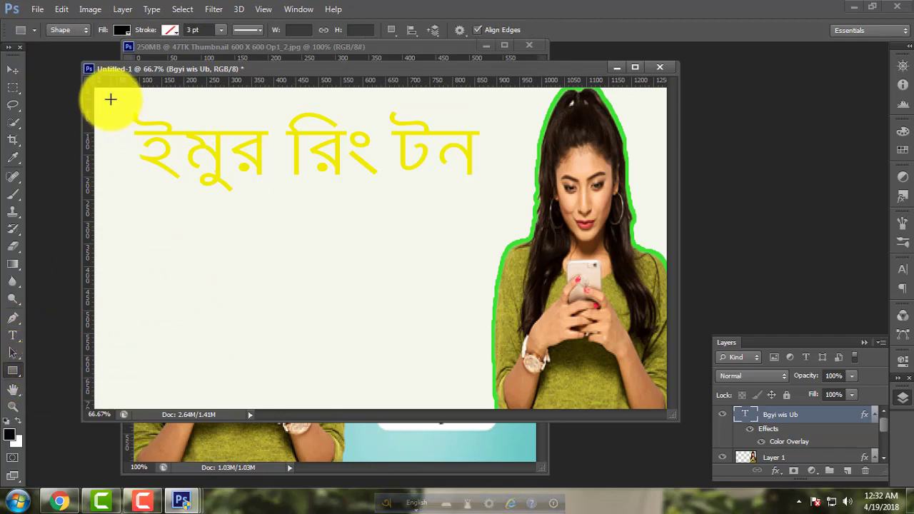
drag(110, 98, 512, 210)
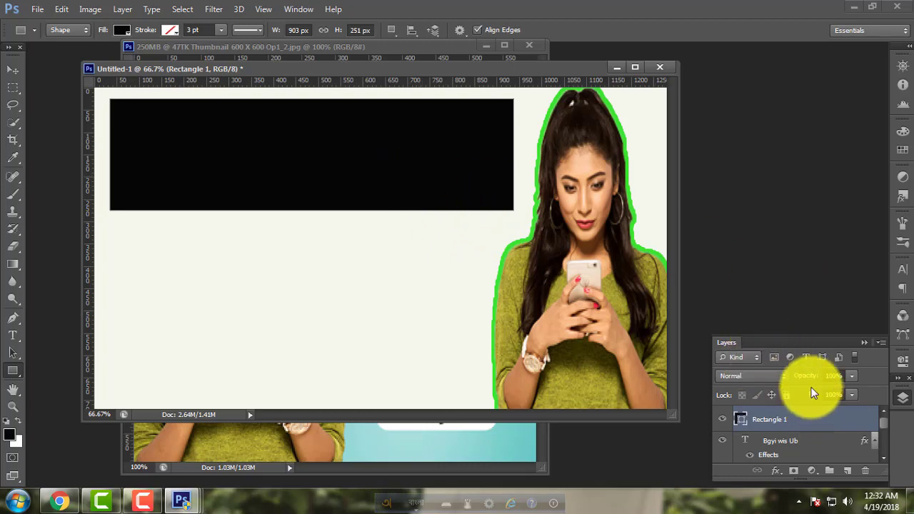
mouse_move(807, 379)
mouse_down()
mouse_move(779, 380)
mouse_move(814, 382)
mouse_up()
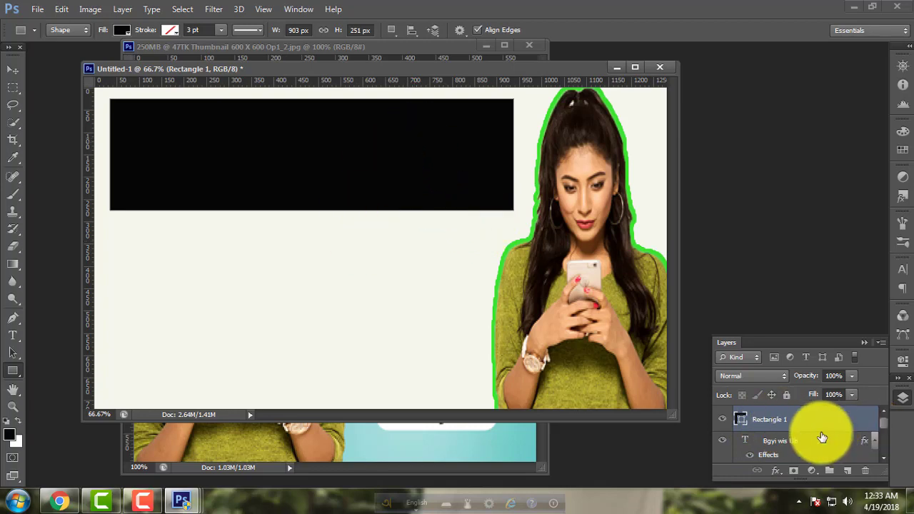
- Move the Rectangle 1 layer beneath the title text layer in the Layers panel
mouse_move(781, 418)
mouse_down()
mouse_move(791, 448)
mouse_move(787, 415)
mouse_up()
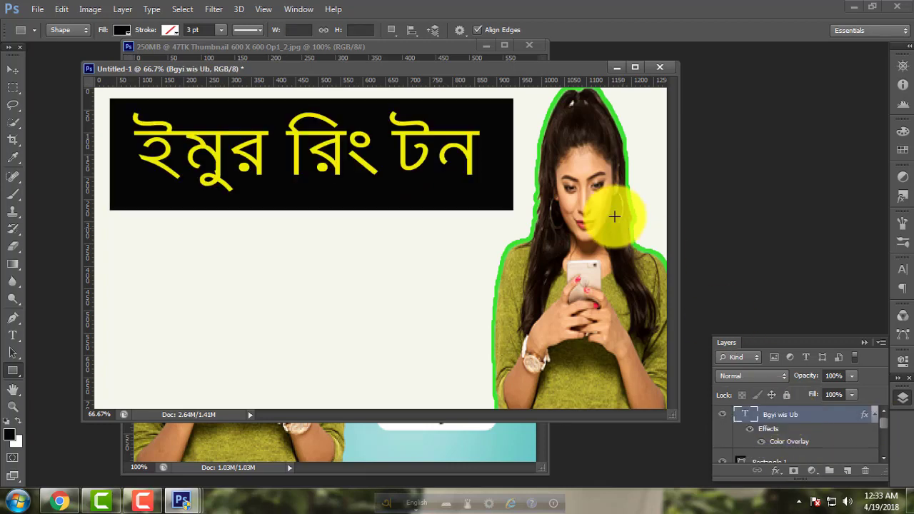
drag(535, 72, 522, 75)
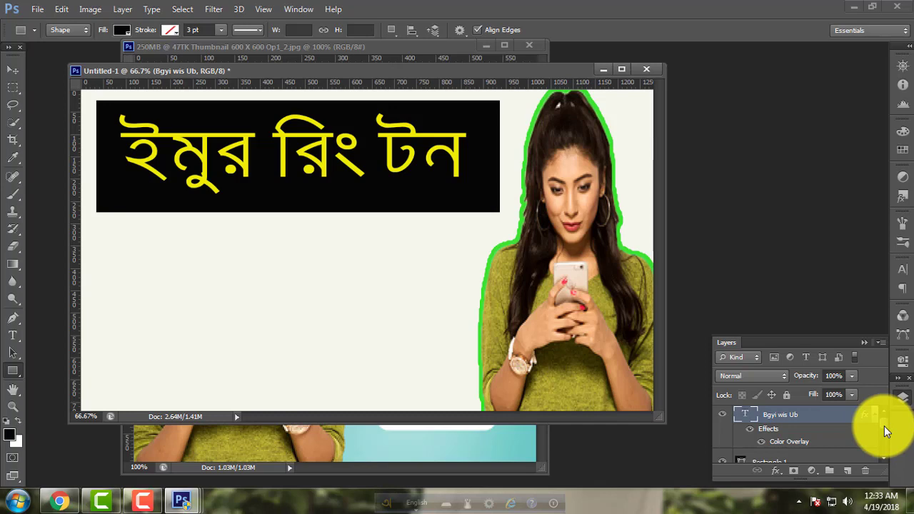
drag(884, 427, 761, 453)
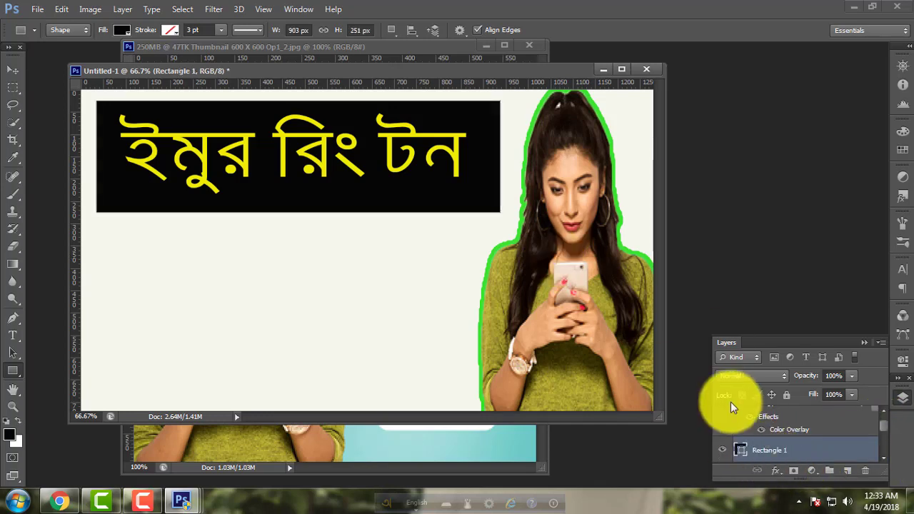
- Shift the black box into place and narrow it to 91.03% width around the title
click(14, 69)
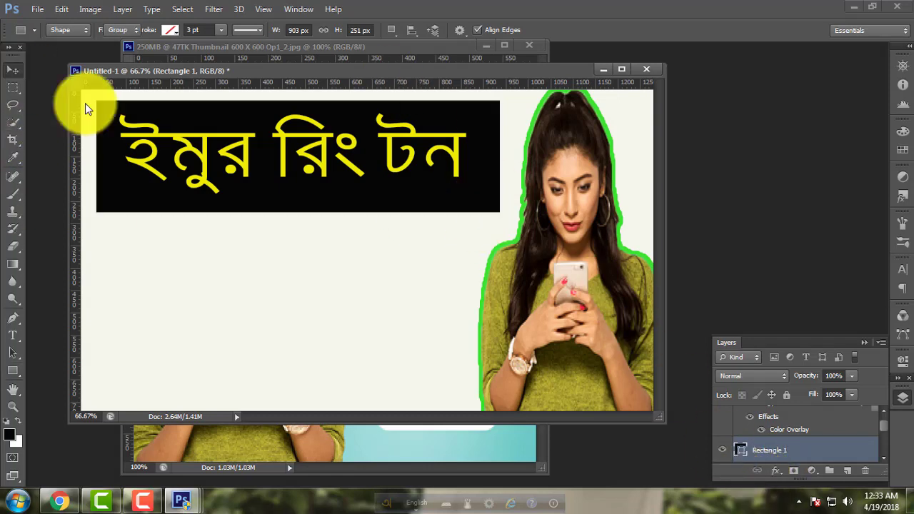
mouse_move(416, 210)
mouse_down()
mouse_move(435, 253)
mouse_move(386, 241)
mouse_move(407, 210)
mouse_move(427, 202)
mouse_up()
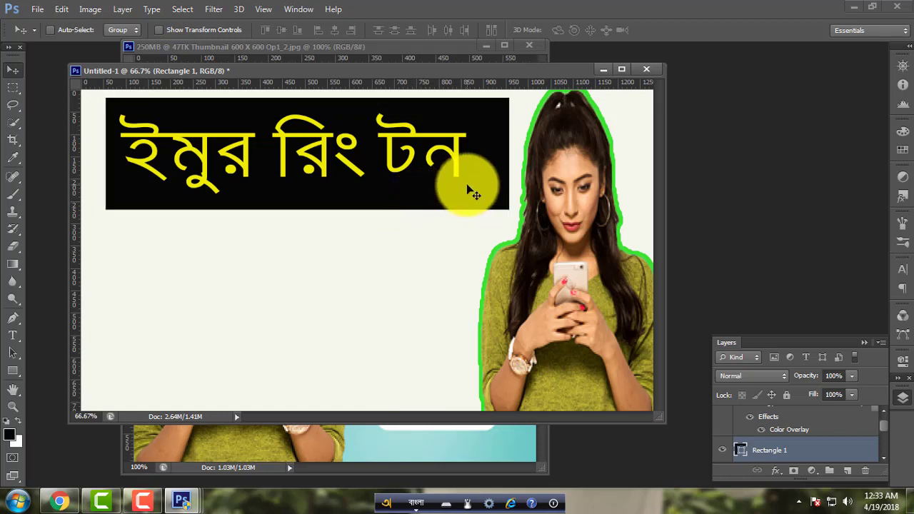
key(ctrl+t)
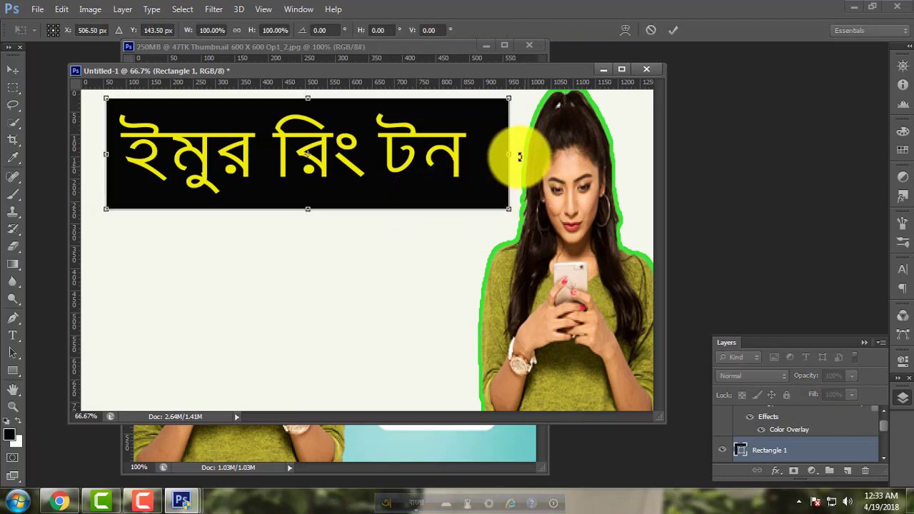
drag(510, 155, 476, 165)
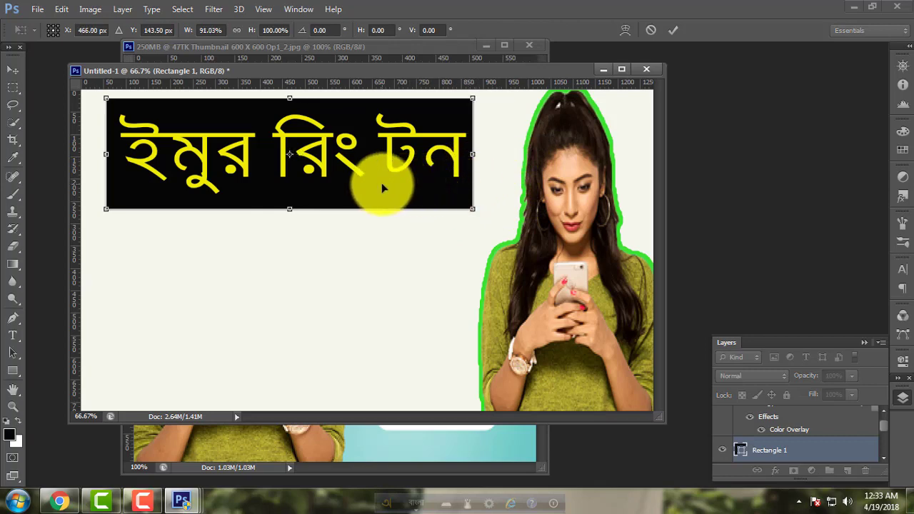
key(Return)
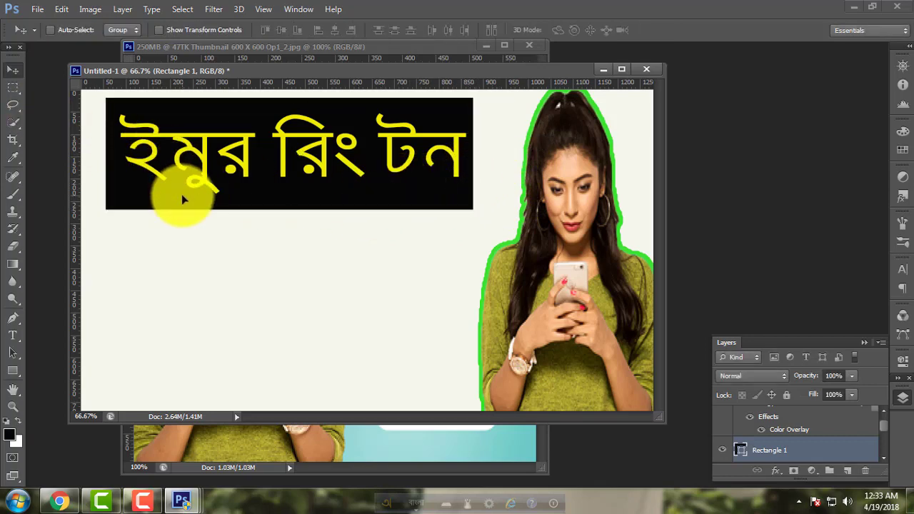
- Type পরিবর্তন করুন ('poriborton korun') in pink below the black box
click(12, 335)
click(132, 297)
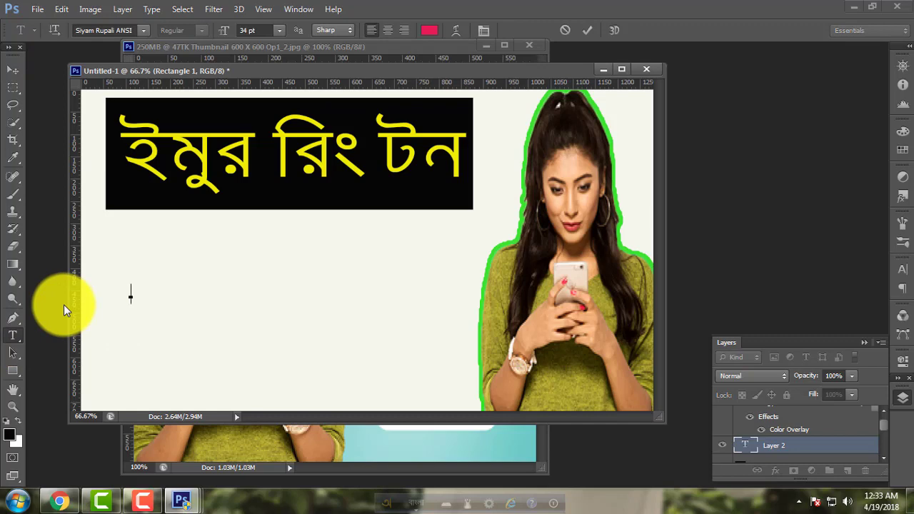
text(pori)
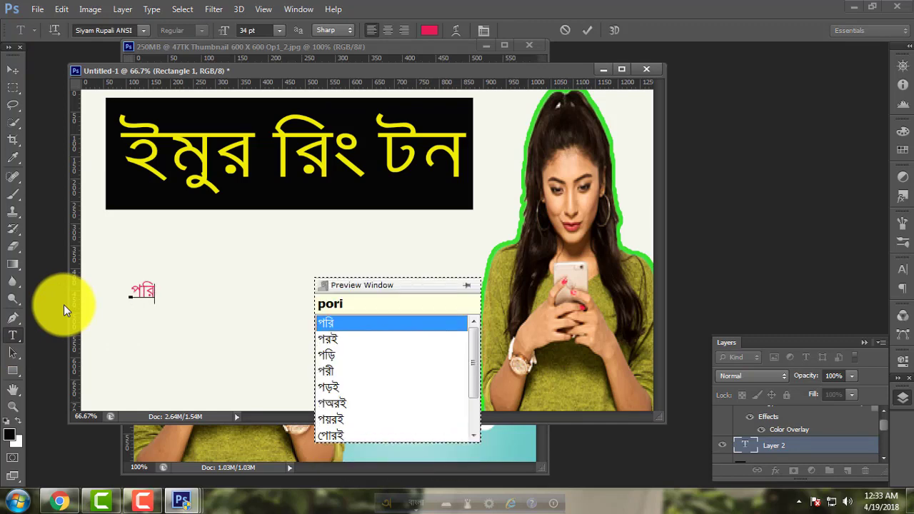
text(borton)
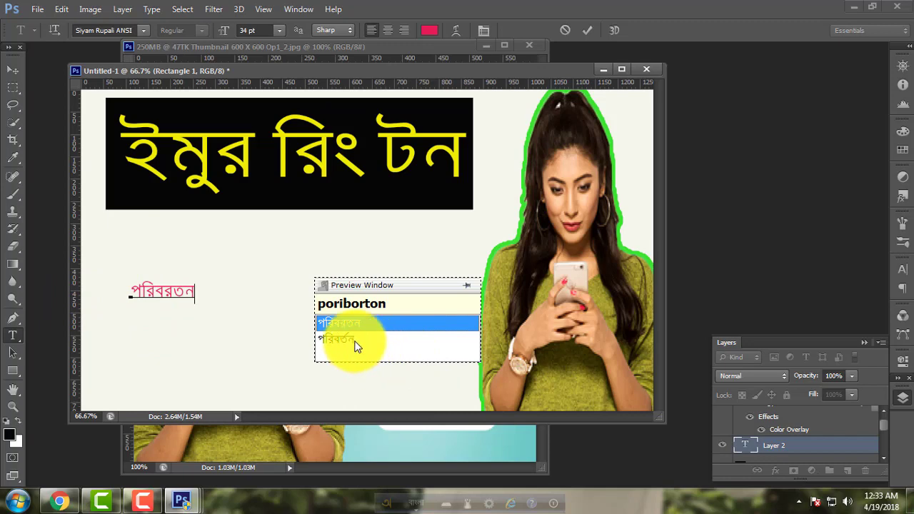
key(Down)
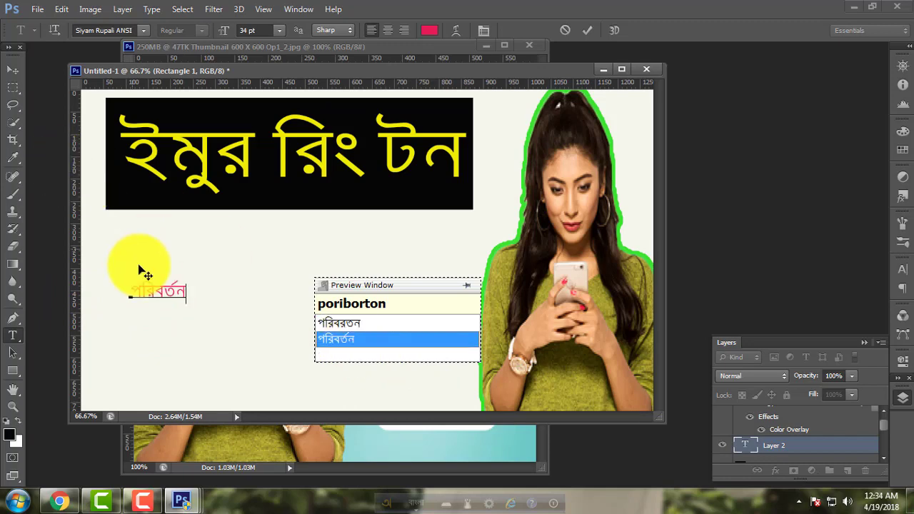
drag(462, 286, 564, 368)
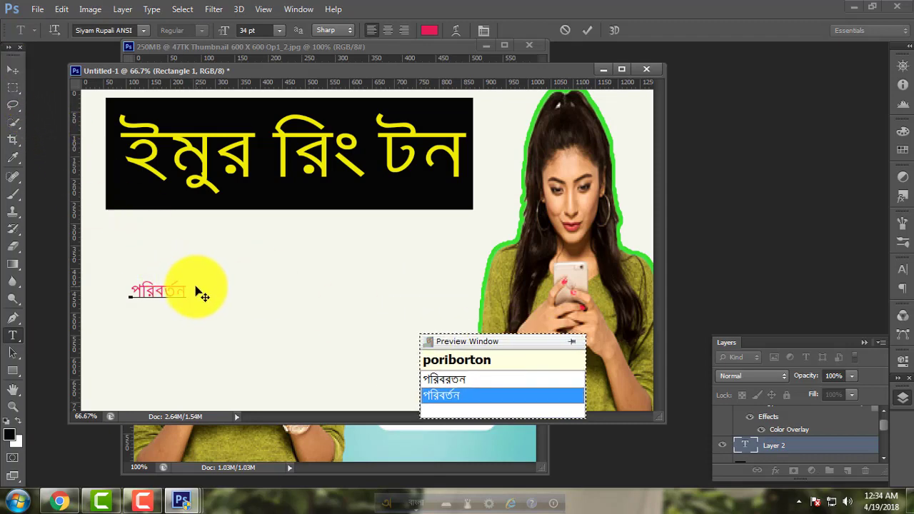
key(space)
text(korun)
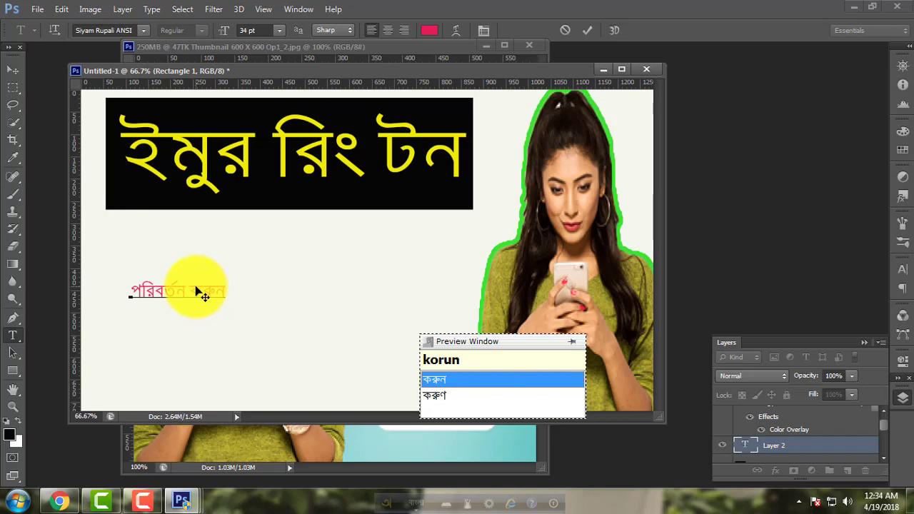
key(space)
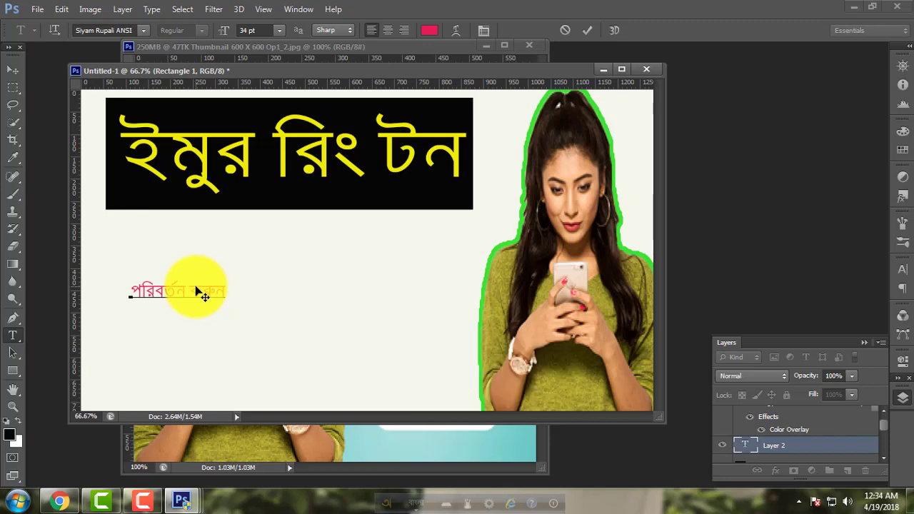
- Enlarge the পরিবর্তন করুন line with Ctrl+T and set it beneath the black title box
click(21, 74)
drag(200, 292, 268, 308)
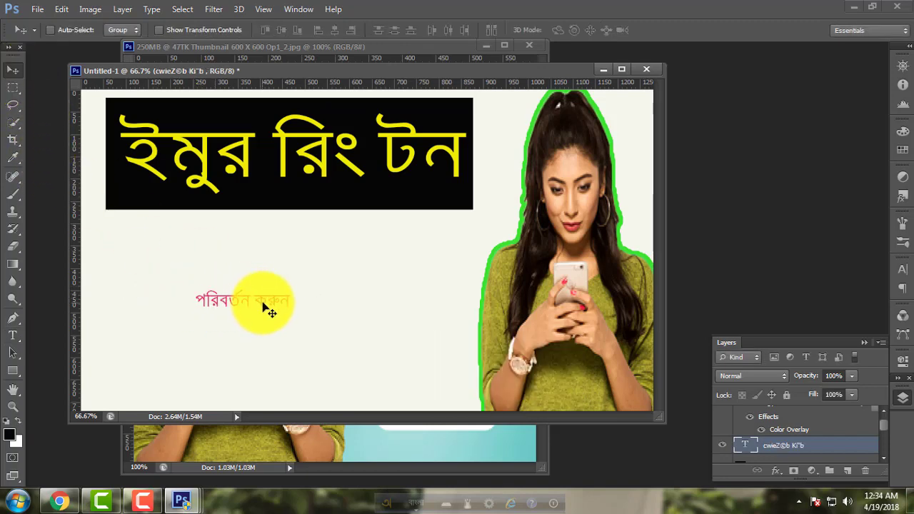
key(ctrl+t)
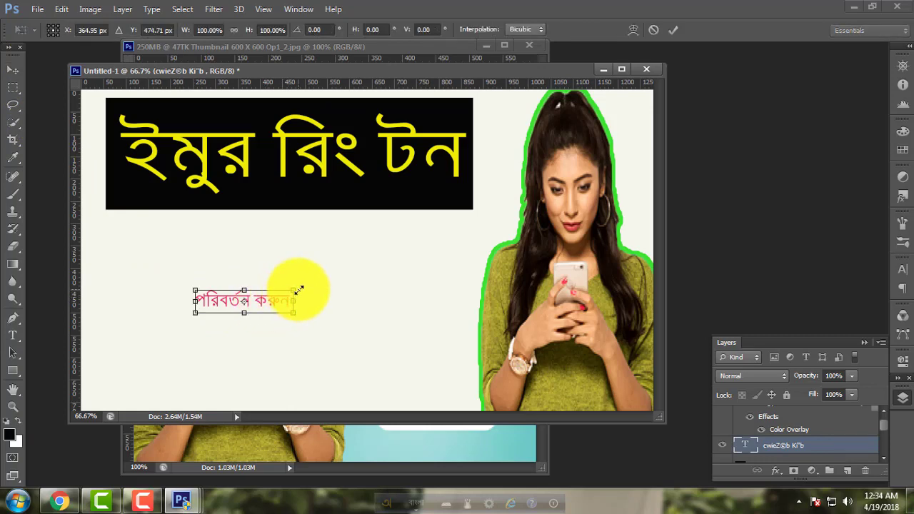
drag(294, 290, 449, 216)
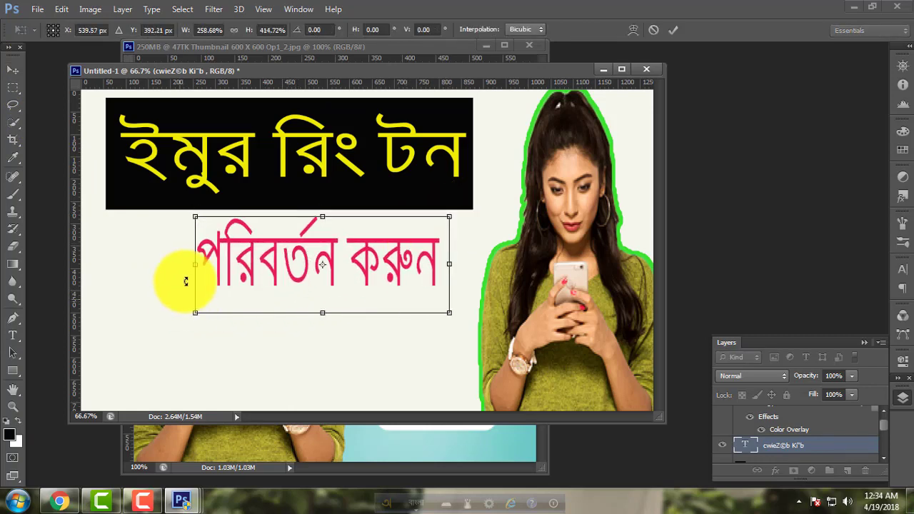
drag(195, 265, 137, 279)
drag(208, 281, 241, 279)
key(Return)
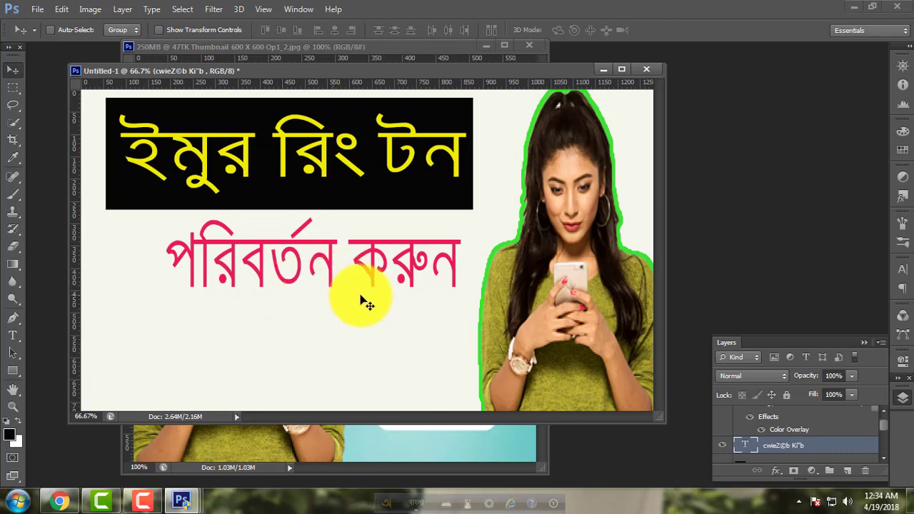
- Add a black Color Overlay to the pink পরিবর্তন করুন text layer
scroll(842, 445, down, 3)
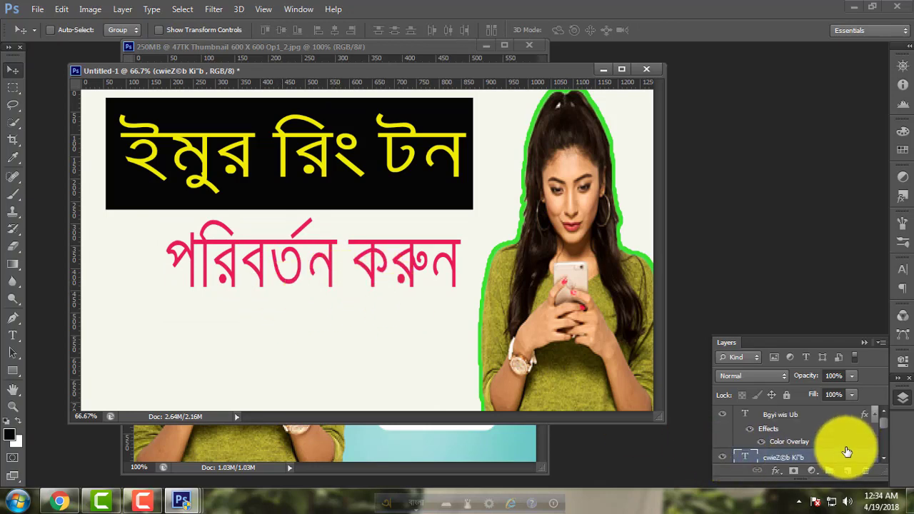
scroll(842, 456, up, 3)
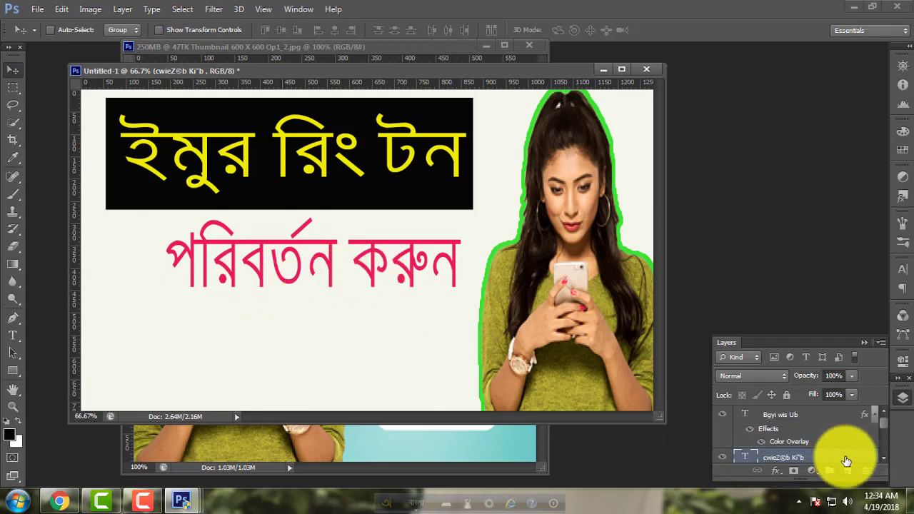
double_click(846, 460)
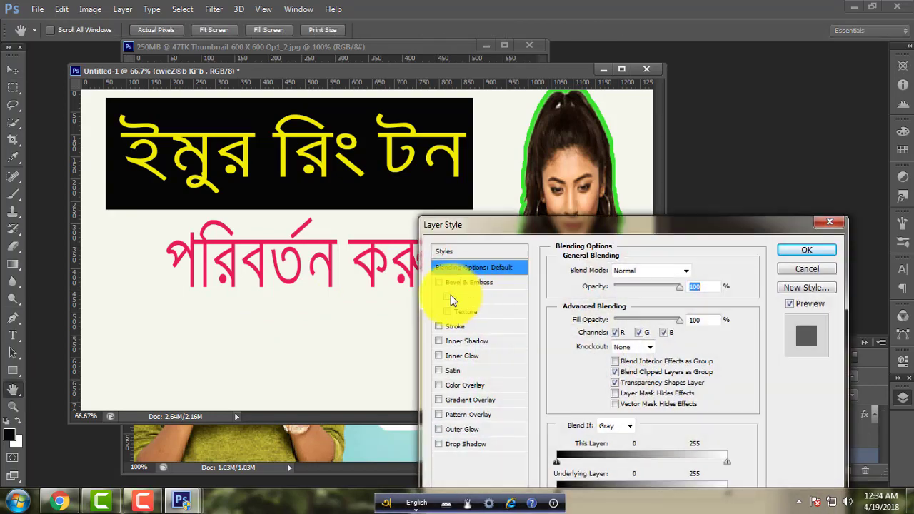
click(467, 386)
click(691, 274)
click(566, 276)
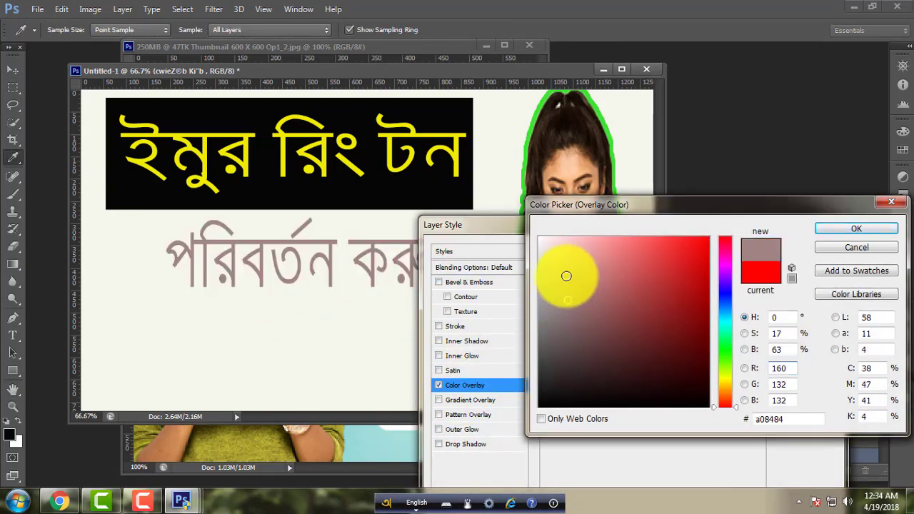
click(722, 354)
click(702, 268)
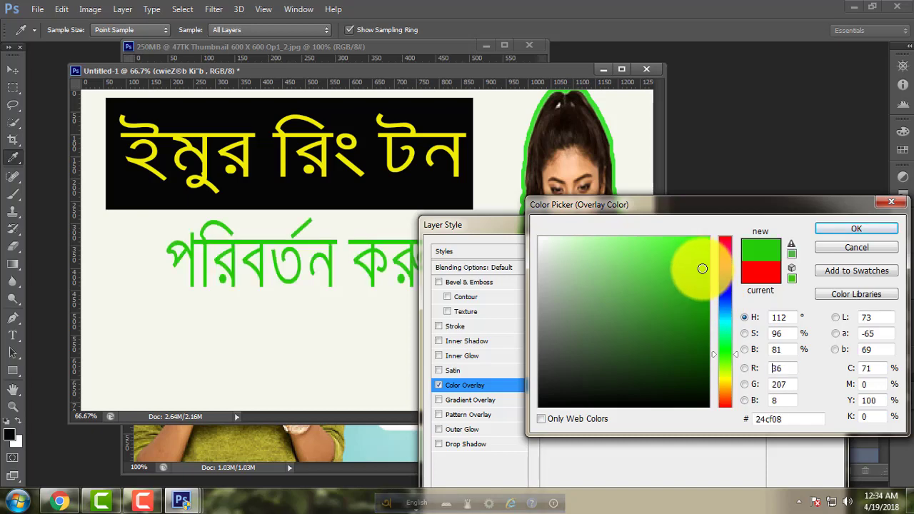
drag(699, 263, 700, 245)
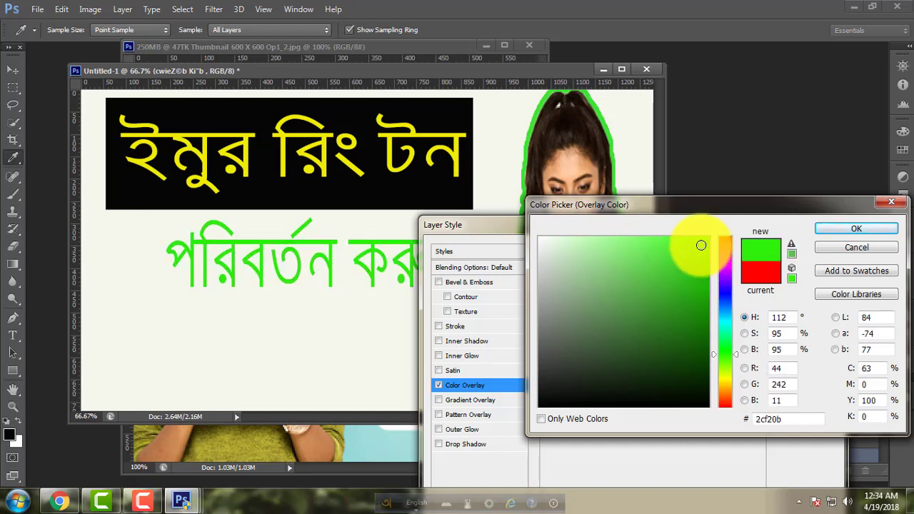
drag(591, 393, 554, 404)
click(845, 234)
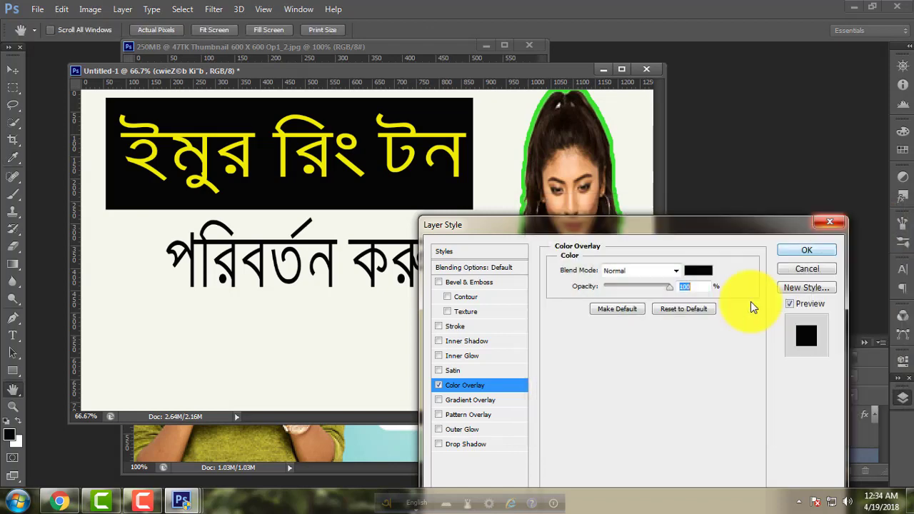
- Add a thick red Stroke to the line and apply the layer style
click(453, 327)
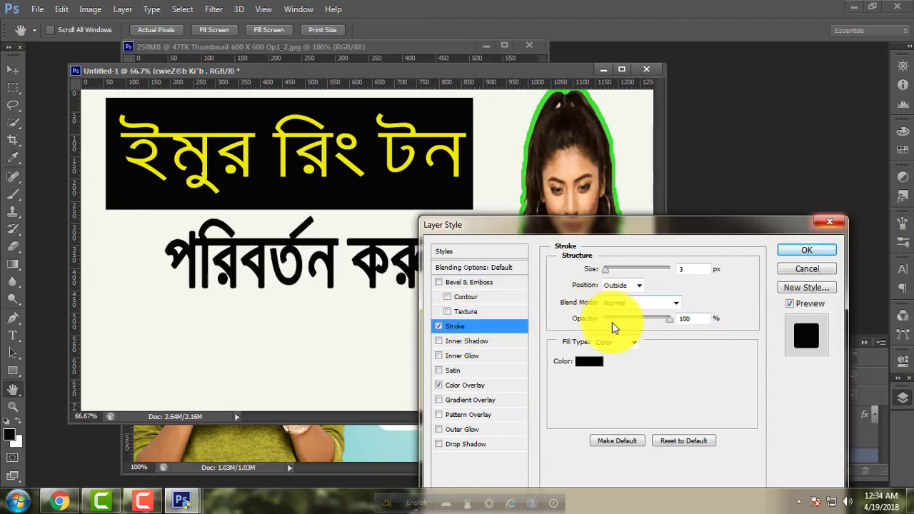
click(590, 361)
click(689, 267)
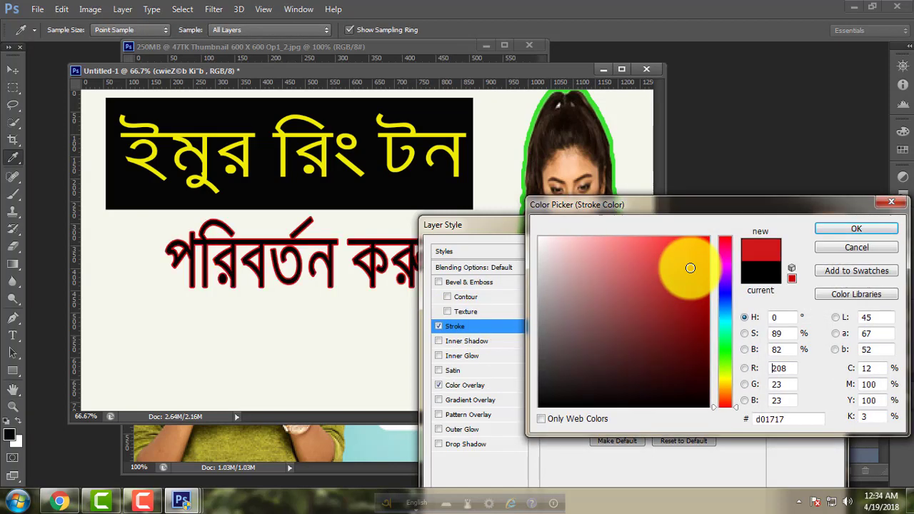
click(856, 228)
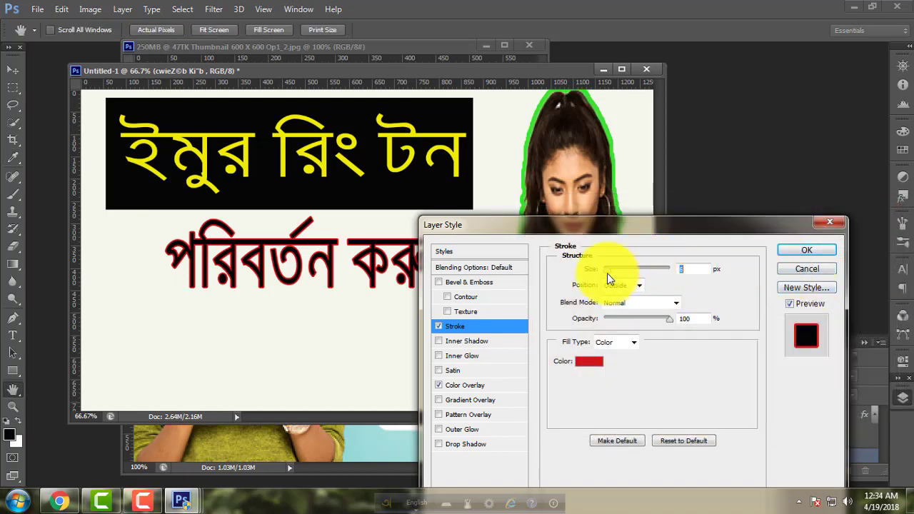
mouse_move(607, 273)
mouse_down()
mouse_move(703, 260)
mouse_move(609, 276)
mouse_up()
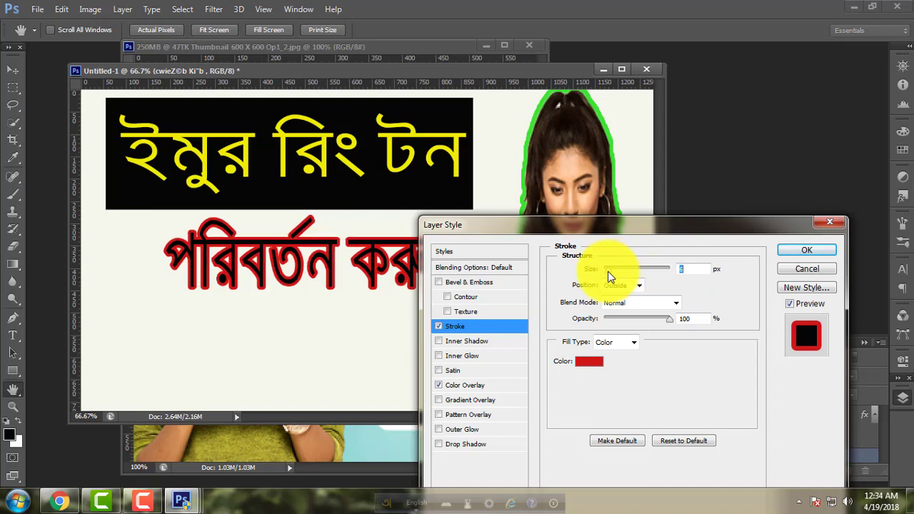
click(804, 251)
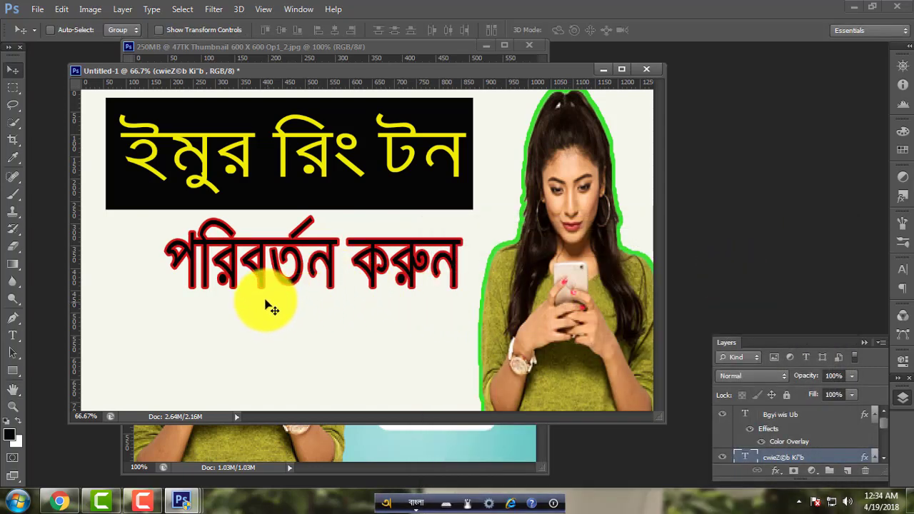
- Type the ১মিনিটে text line below the stroked line
click(13, 336)
click(140, 362)
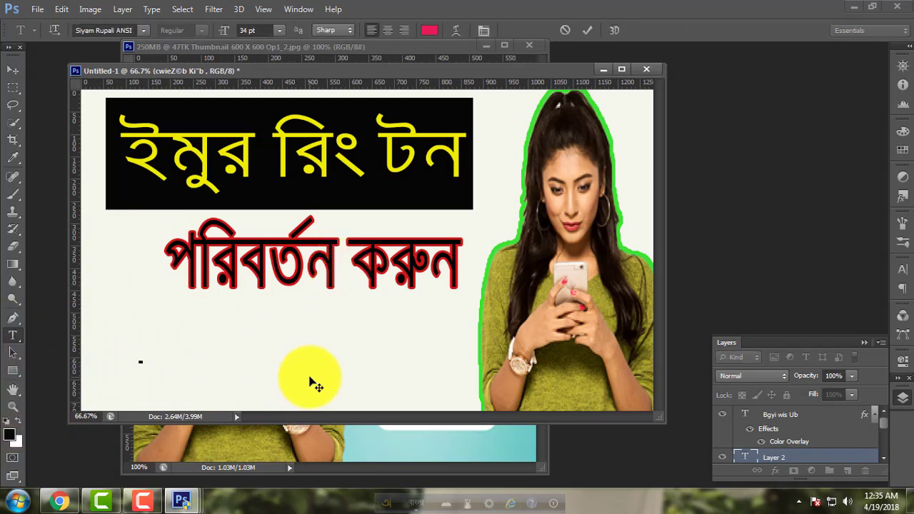
text(1miniTe)
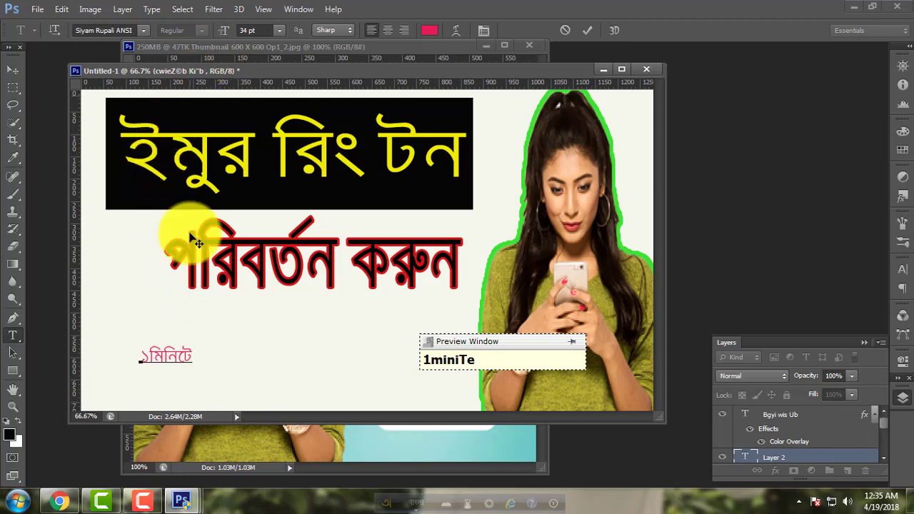
drag(191, 357, 137, 357)
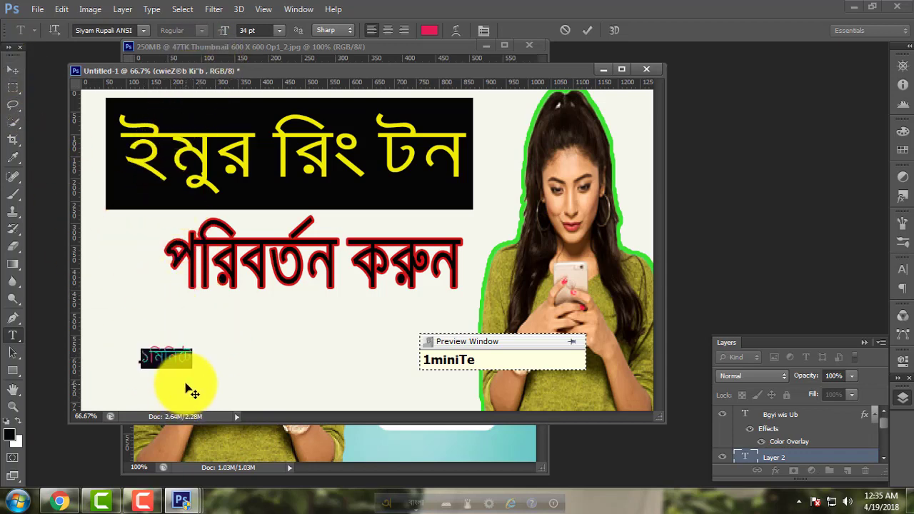
drag(199, 360, 139, 362)
click(155, 363)
click(17, 74)
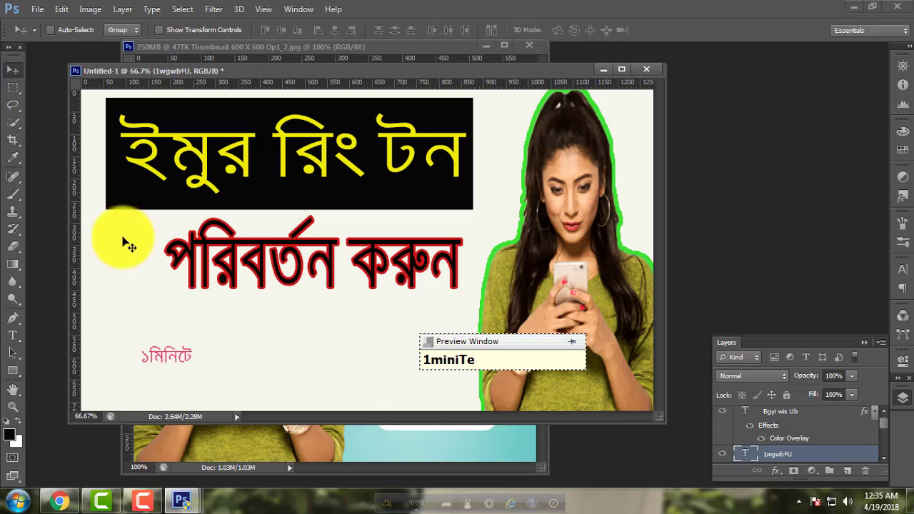
- Scale the ১মিনিটে text up greatly with Free Transform and nudge it lower
key(ctrl+t)
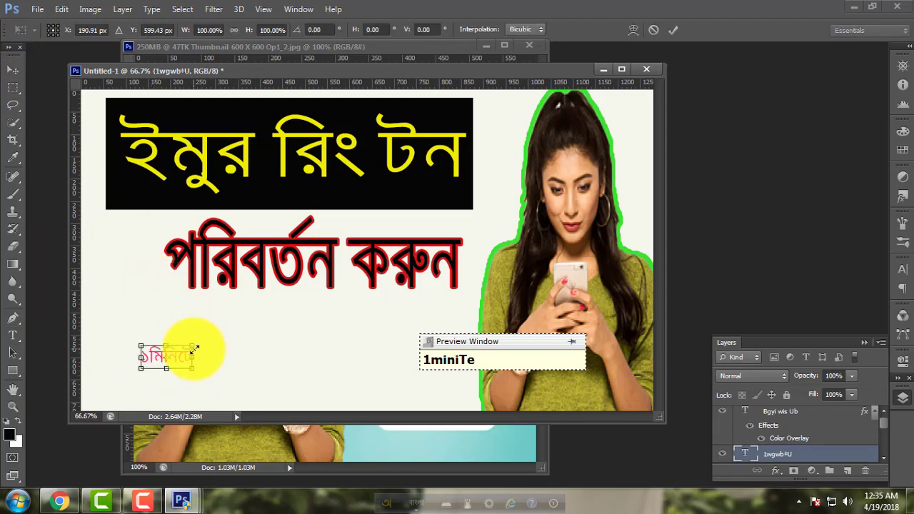
drag(192, 348, 445, 287)
drag(367, 347, 369, 363)
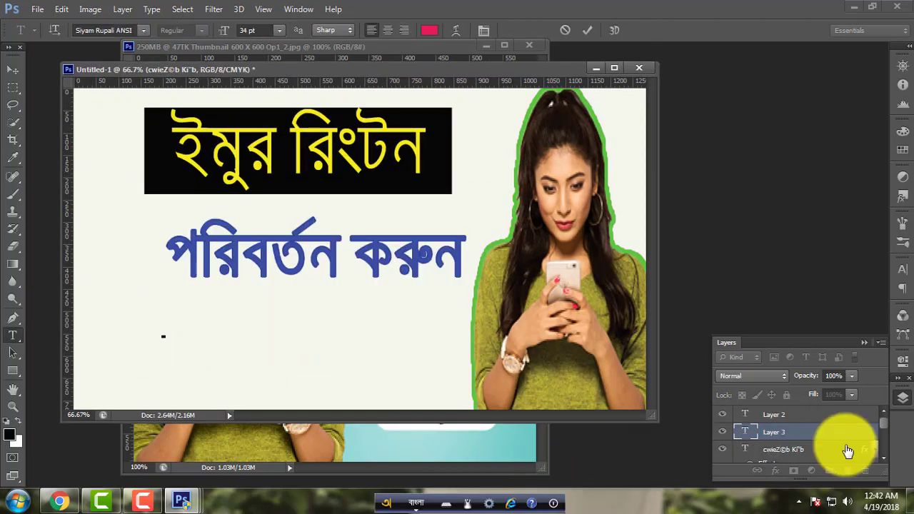
drag(380, 65, 395, 68)
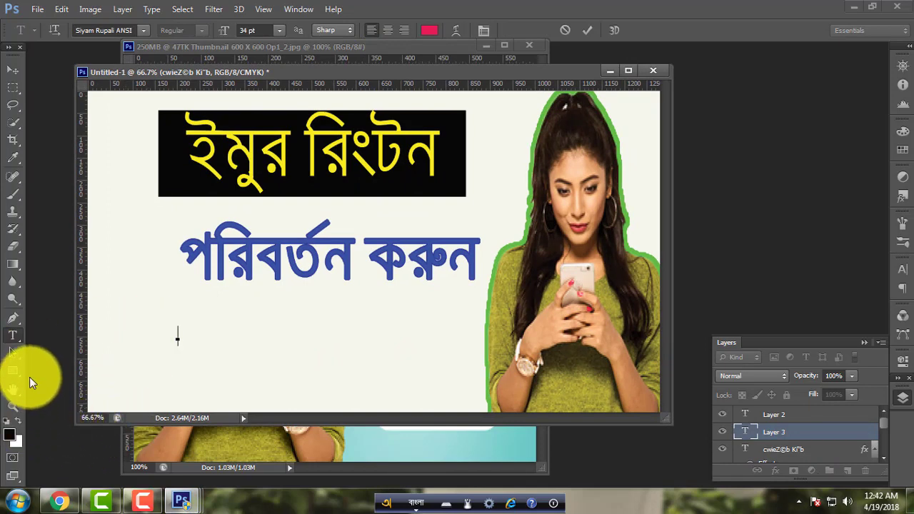
click(17, 343)
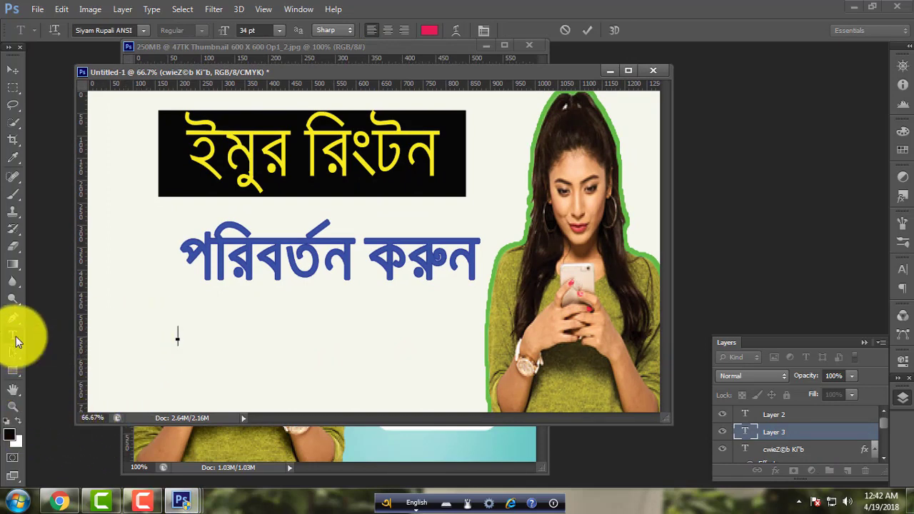
right_click(16, 339)
click(93, 334)
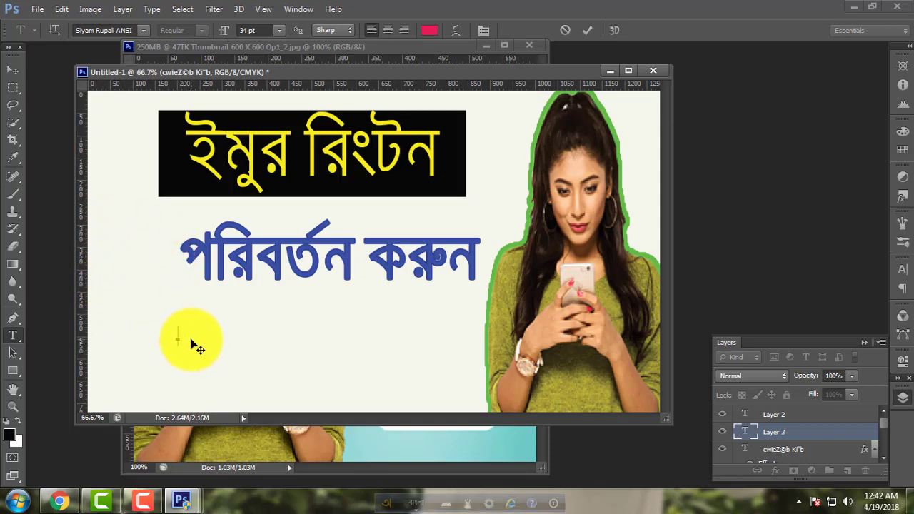
text(1a)
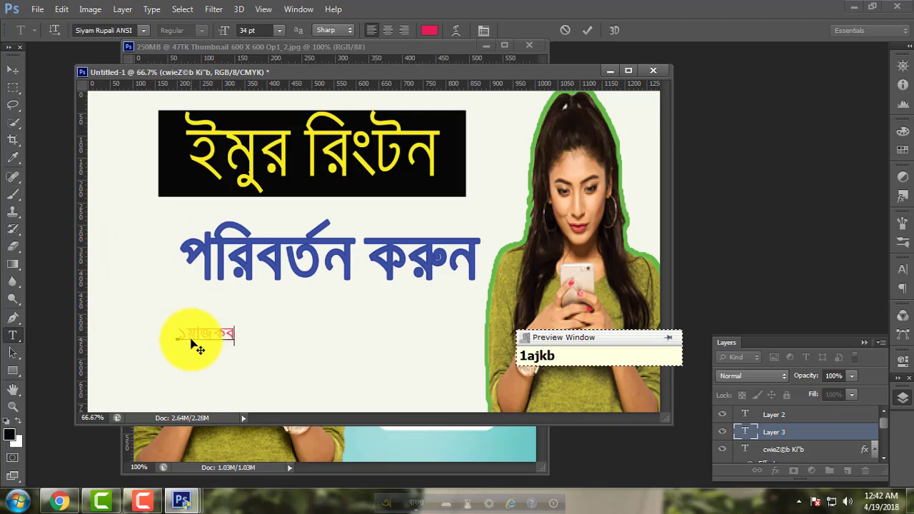
key(BackSpace)
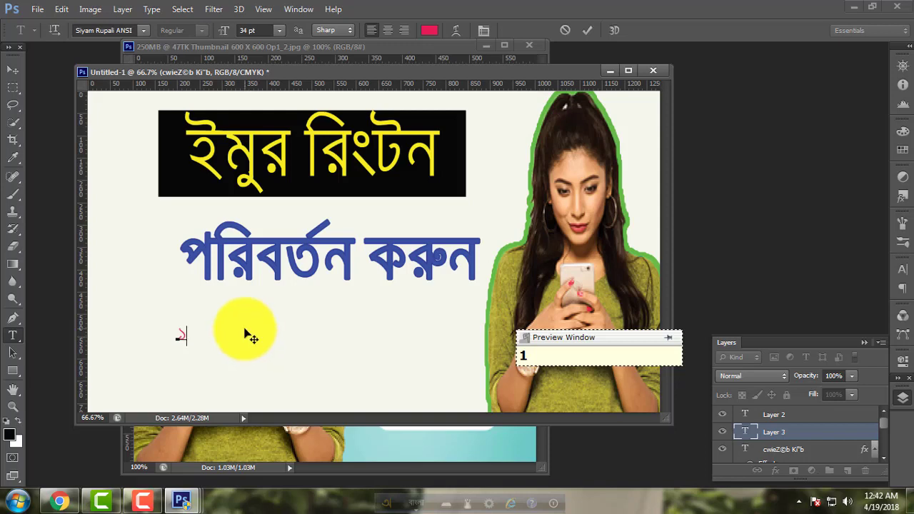
key(BackSpace)
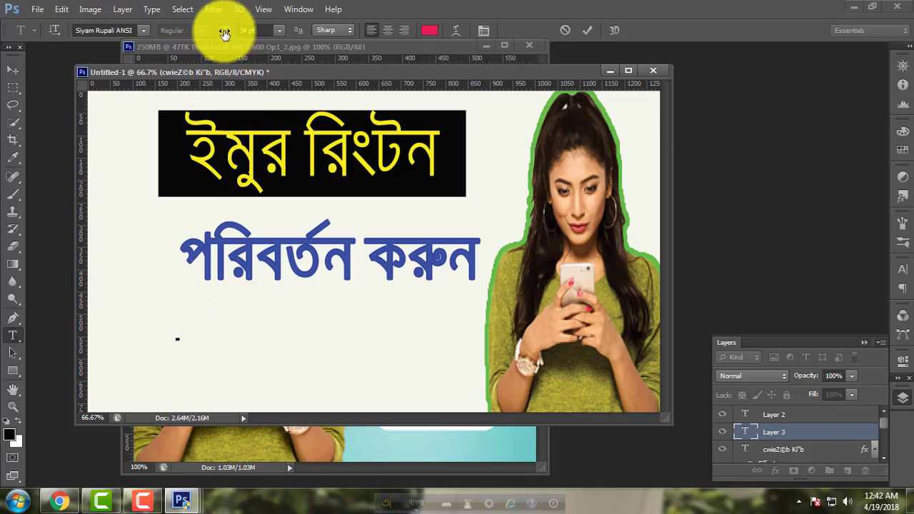
- Type ১মিনিটে at a 74 pt font size
drag(224, 34, 250, 32)
text(1)
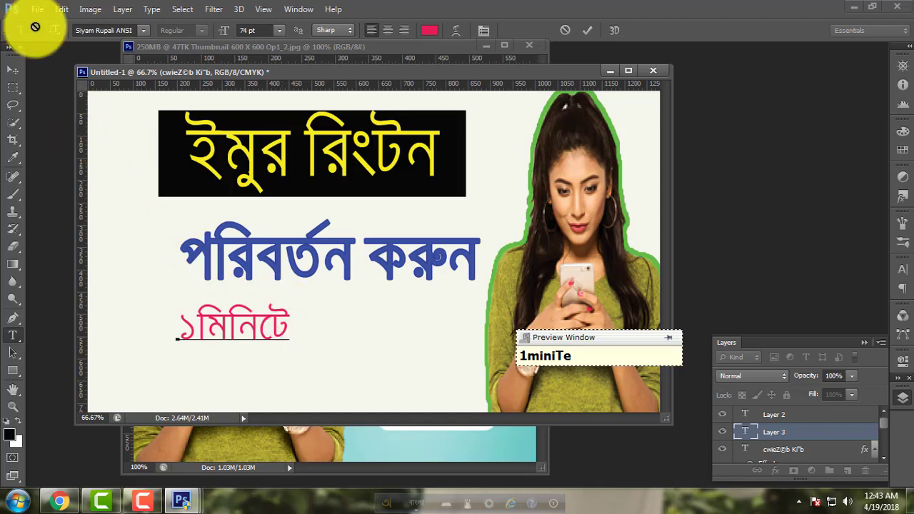
click(12, 69)
- Move the ১মিনিটে line under the blue text and scale it to about 236% by 172%
drag(264, 334, 321, 357)
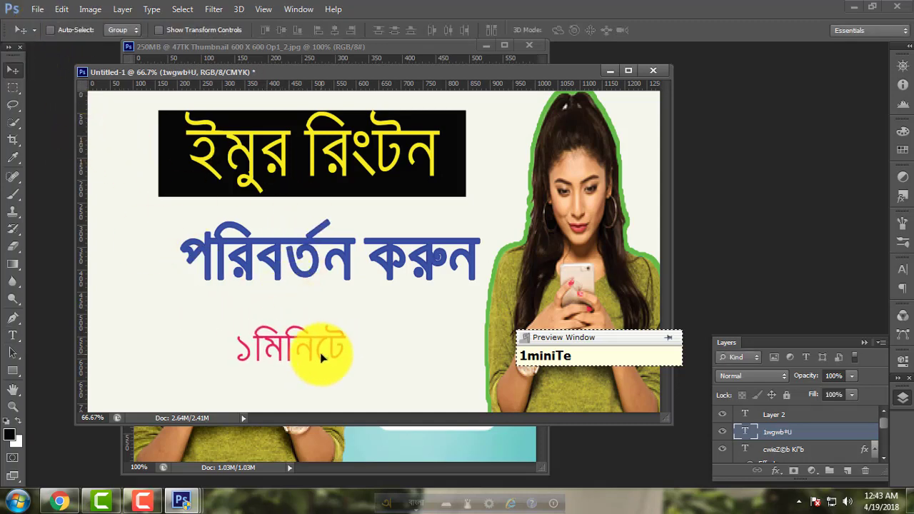
key(ctrl+t)
drag(352, 320, 500, 283)
mouse_move(411, 358)
mouse_down()
mouse_move(376, 373)
mouse_move(394, 376)
mouse_move(409, 363)
mouse_up()
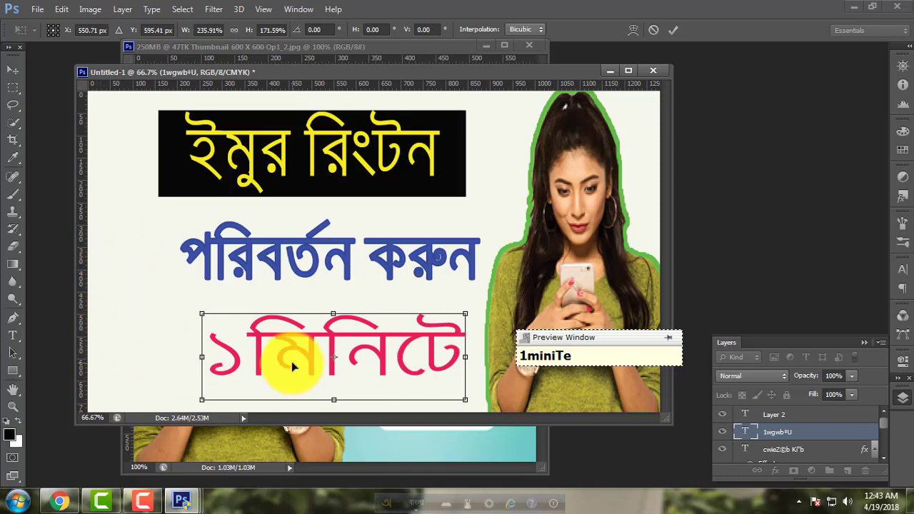
- Commit the enlarged ১মিনিটে line and give it a thick black outside Stroke
mouse_move(279, 363)
mouse_down()
mouse_move(271, 359)
mouse_move(284, 355)
mouse_up()
key(Return)
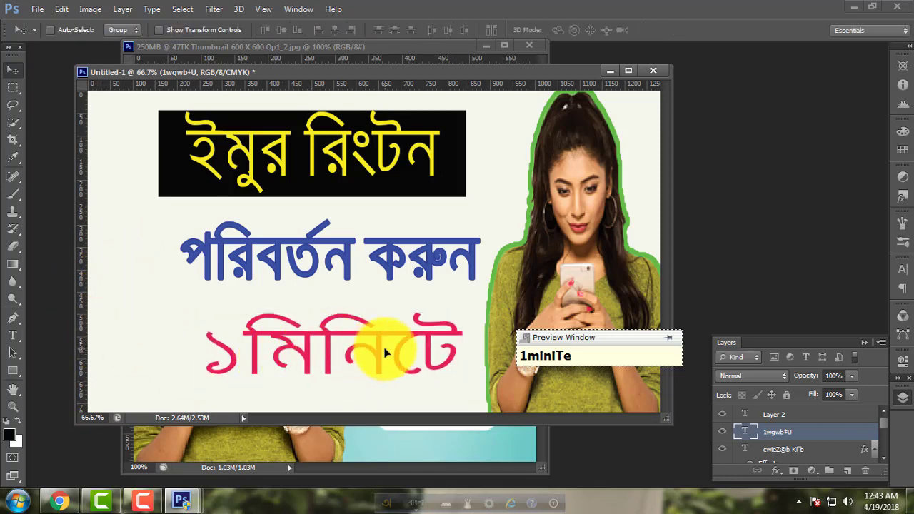
double_click(857, 435)
drag(457, 214, 525, 222)
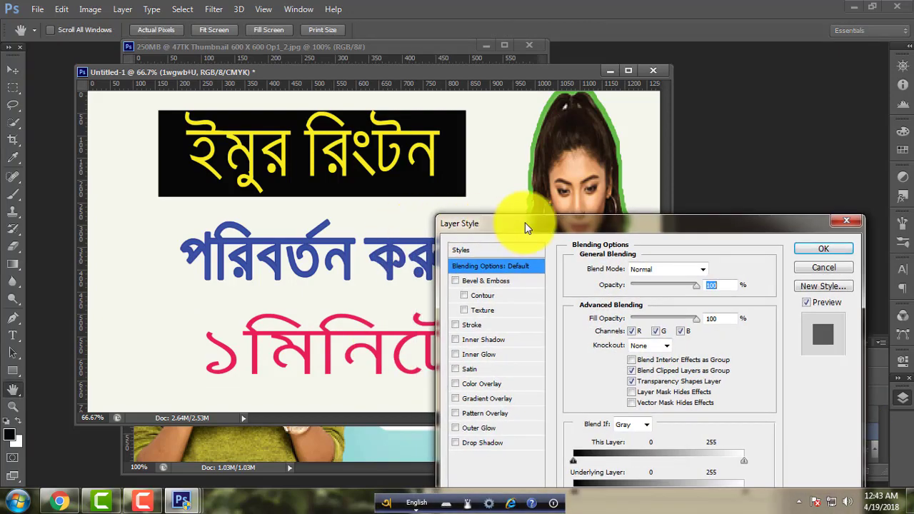
click(522, 321)
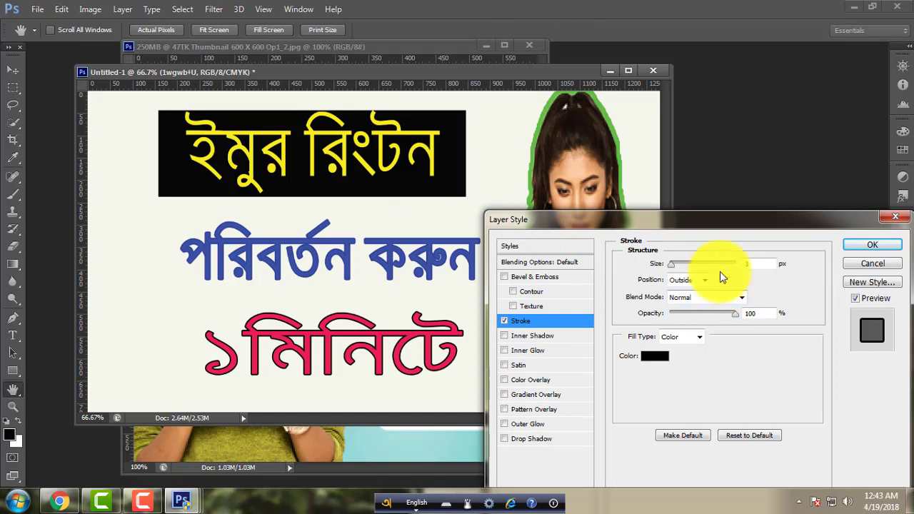
click(674, 265)
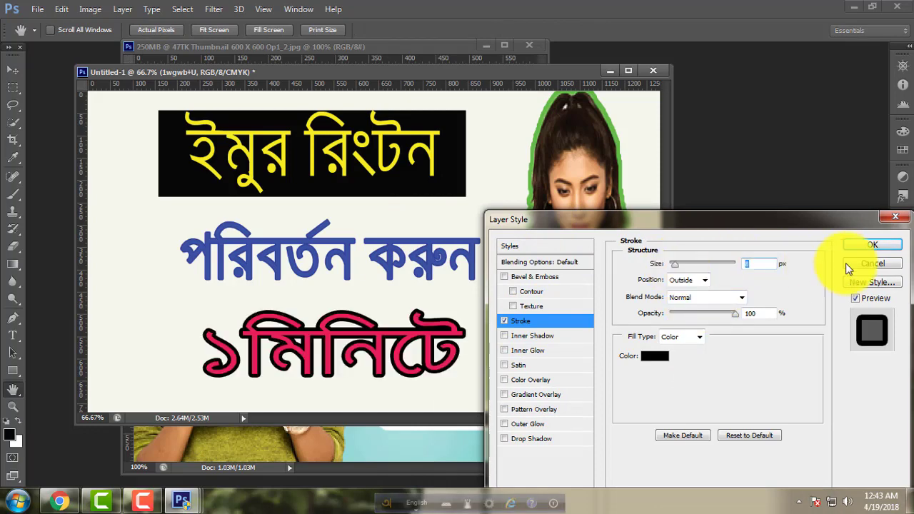
click(870, 244)
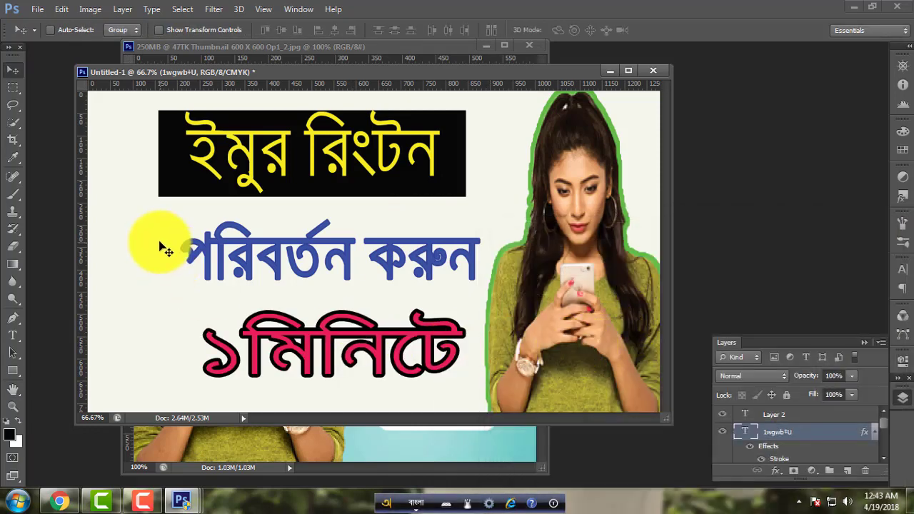
click(59, 501)
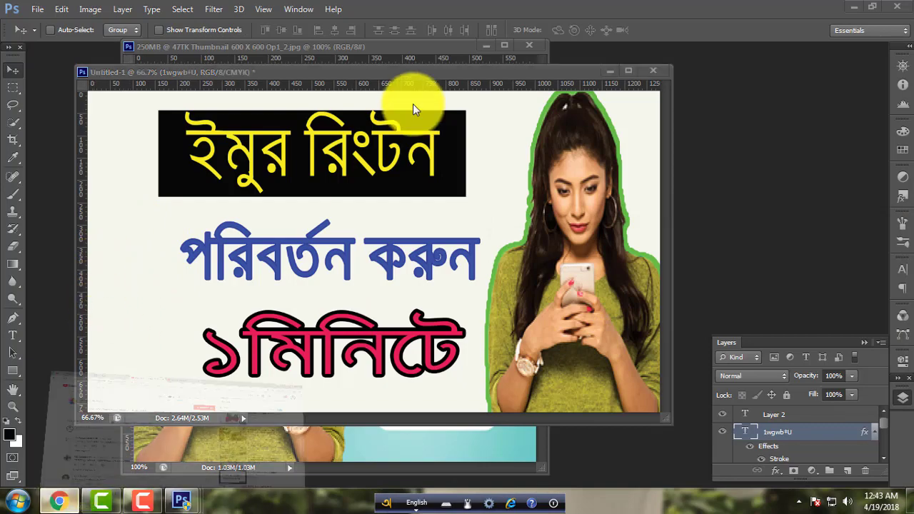
- In a new Chrome tab, set Avro to Unicode and search for 'imo logo'
click(504, 12)
click(534, 11)
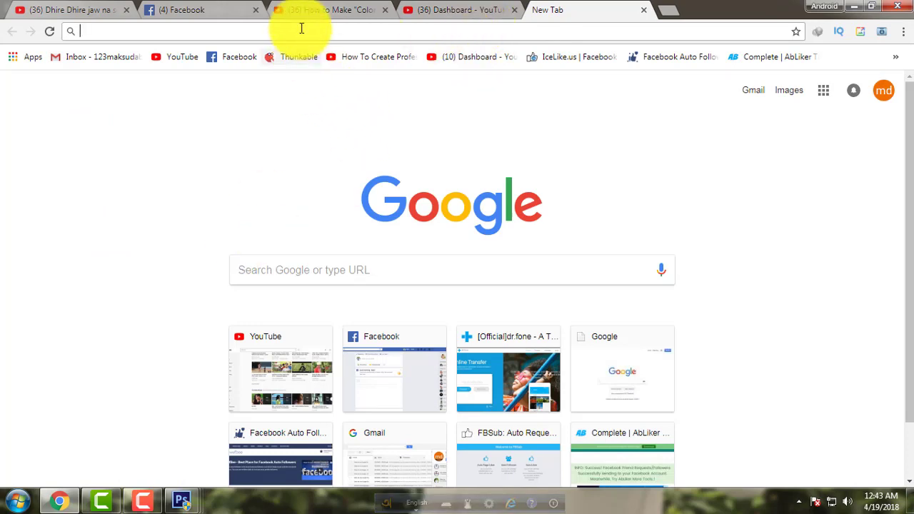
click(488, 503)
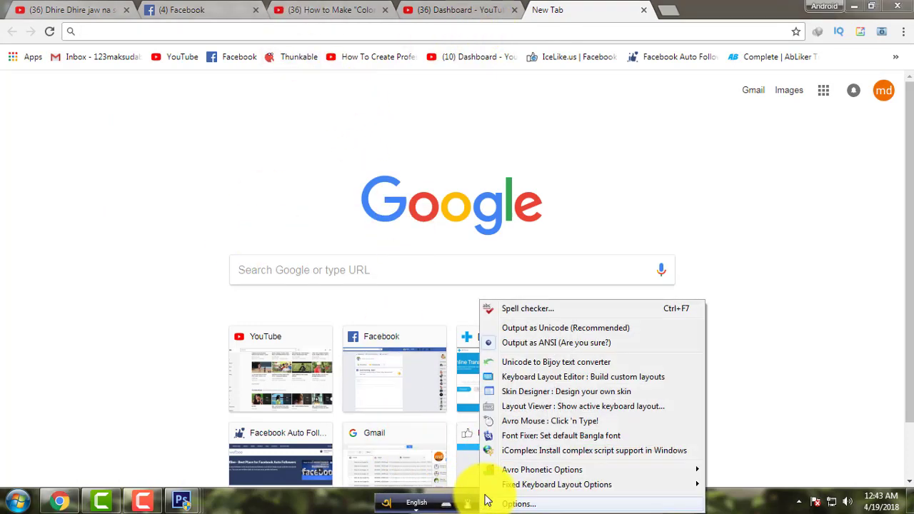
click(503, 329)
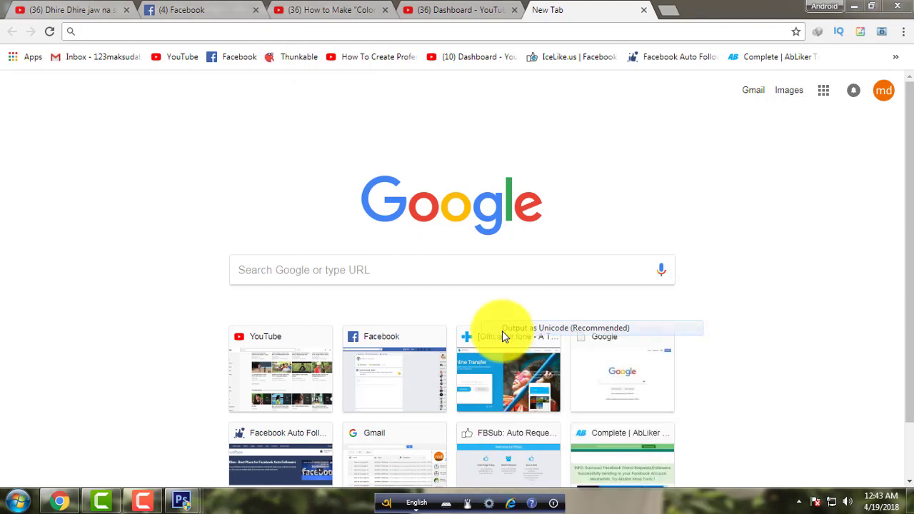
click(275, 32)
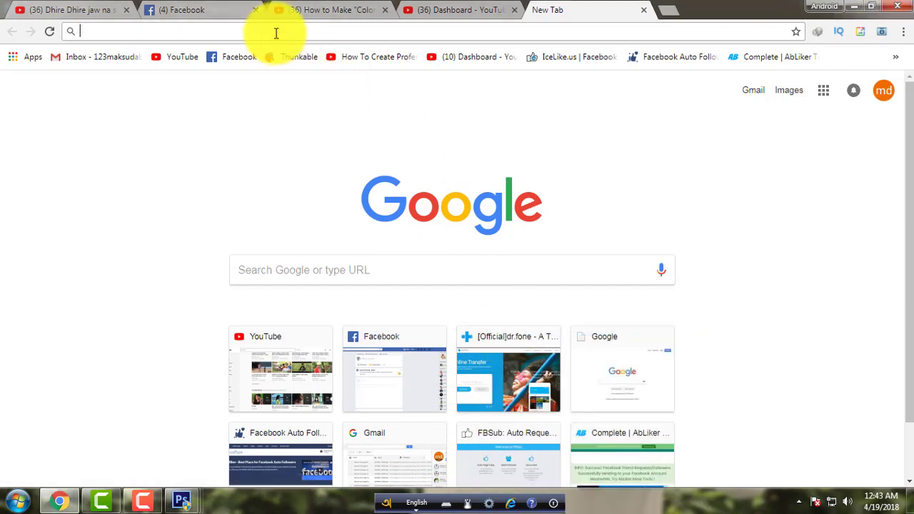
text(imo)
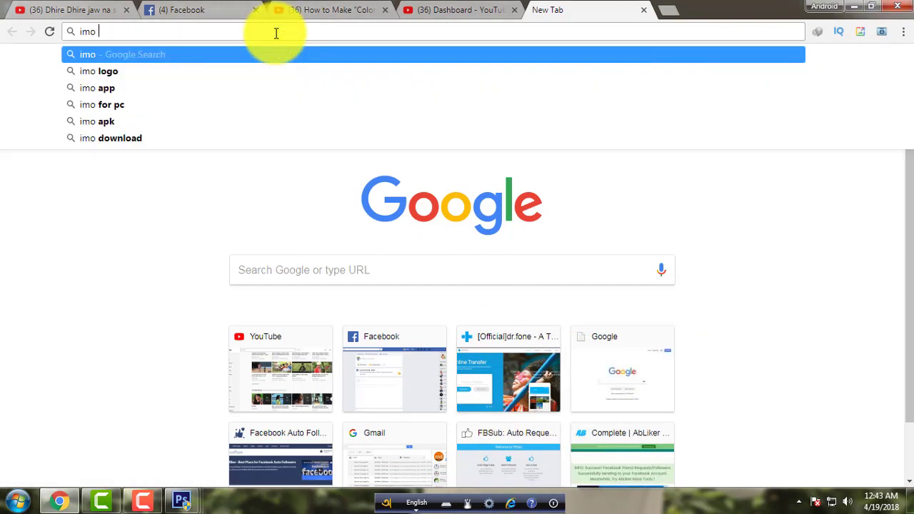
text( logo)
key(Return)
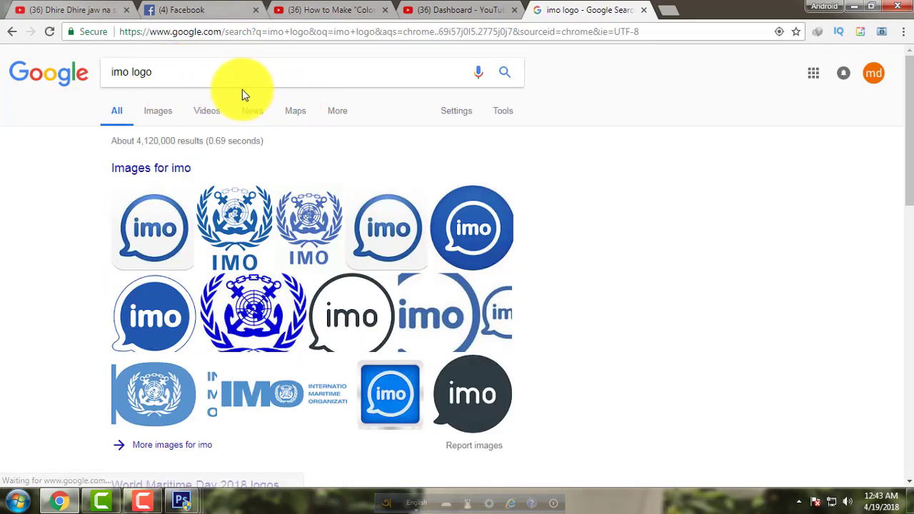
- Save the TechDrips imo logo from image results as imo-logo.jpg
click(158, 114)
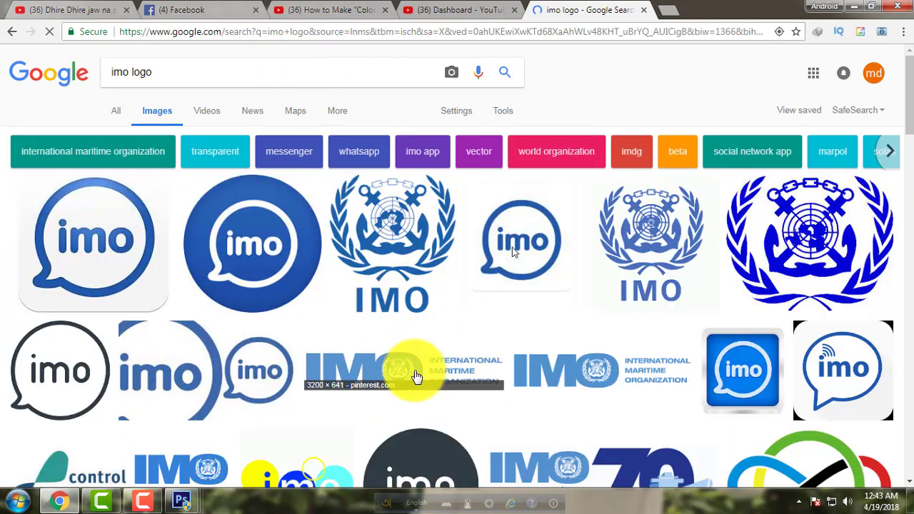
click(500, 248)
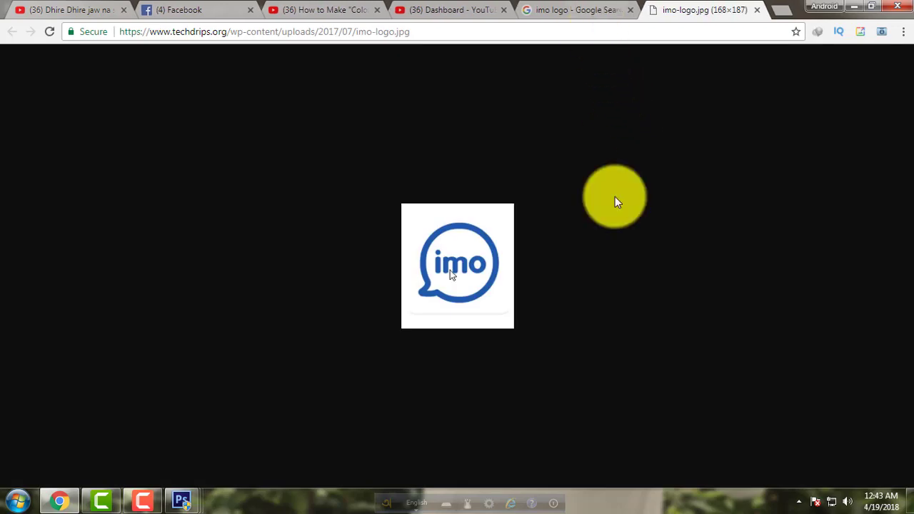
right_click(474, 260)
click(563, 302)
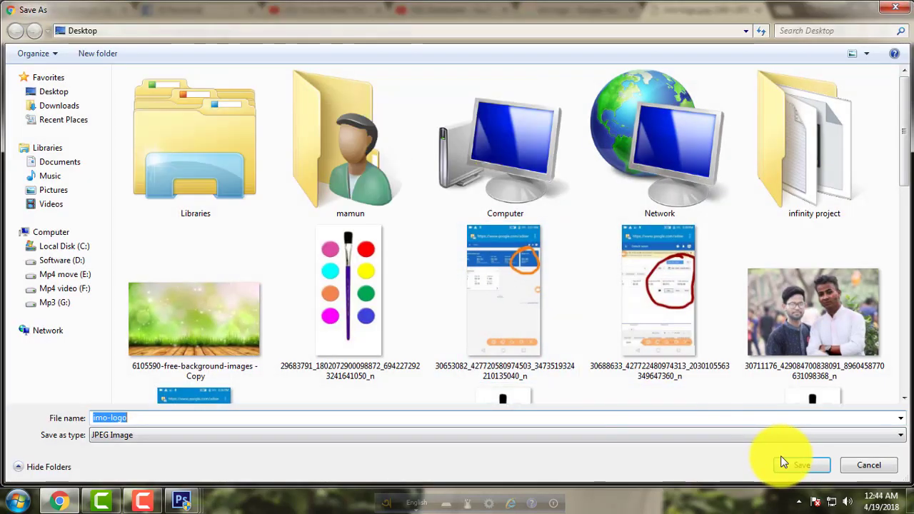
click(792, 464)
- Open imo-logo.jpg from the desktop in Photoshop
click(852, 7)
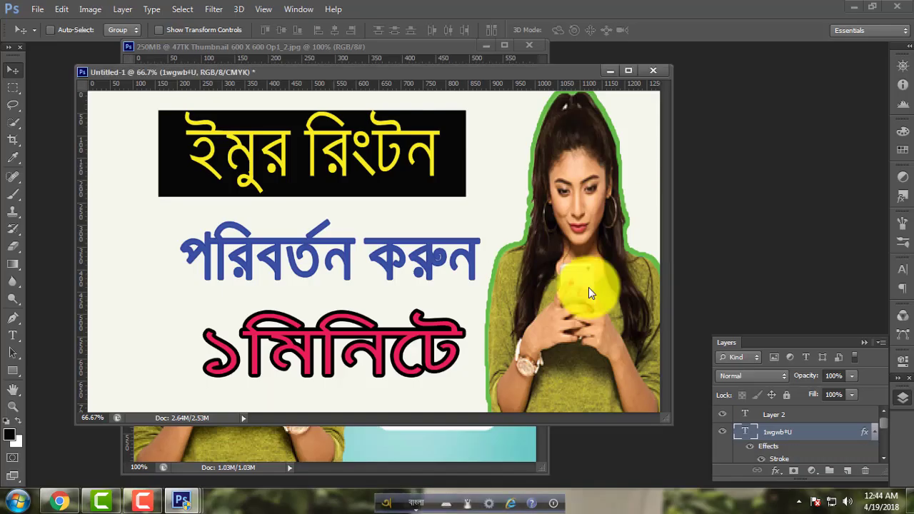
click(41, 13)
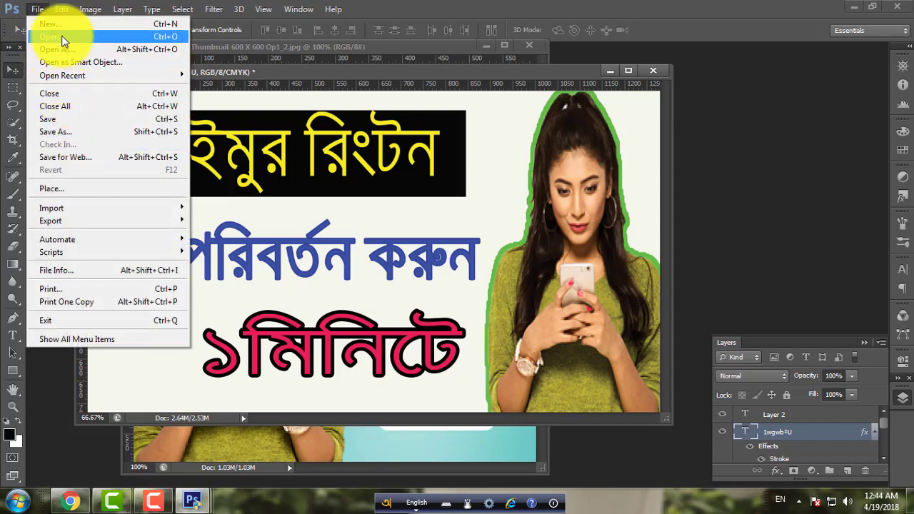
click(61, 36)
click(326, 306)
click(42, 107)
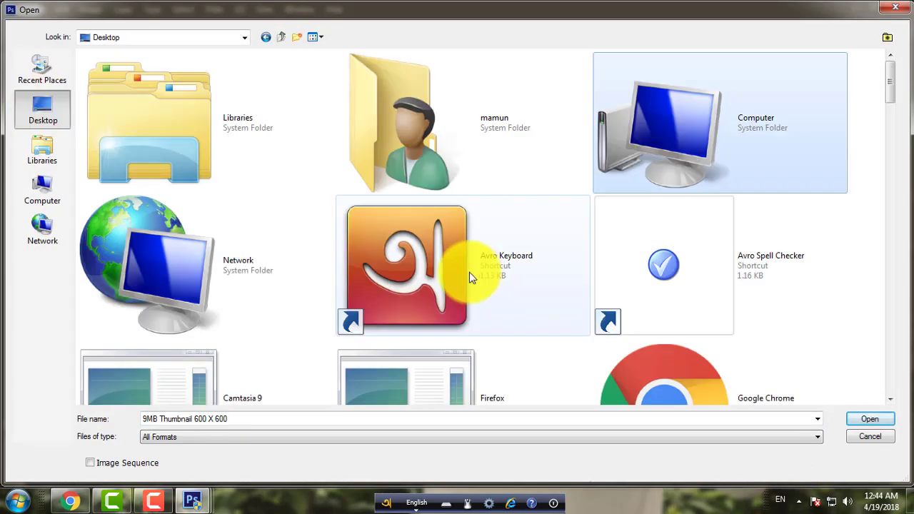
click(418, 271)
scroll(414, 271, down, 10)
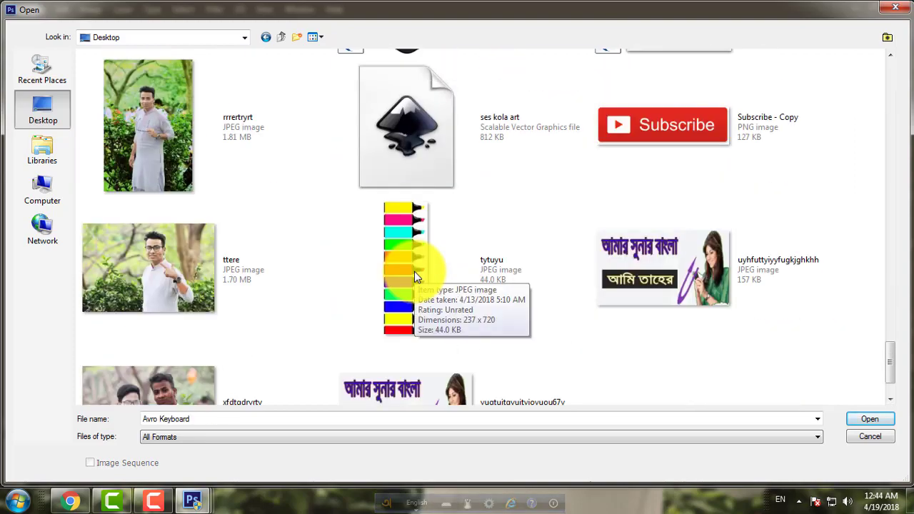
scroll(428, 292, down, 1)
scroll(428, 291, up, 8)
double_click(655, 241)
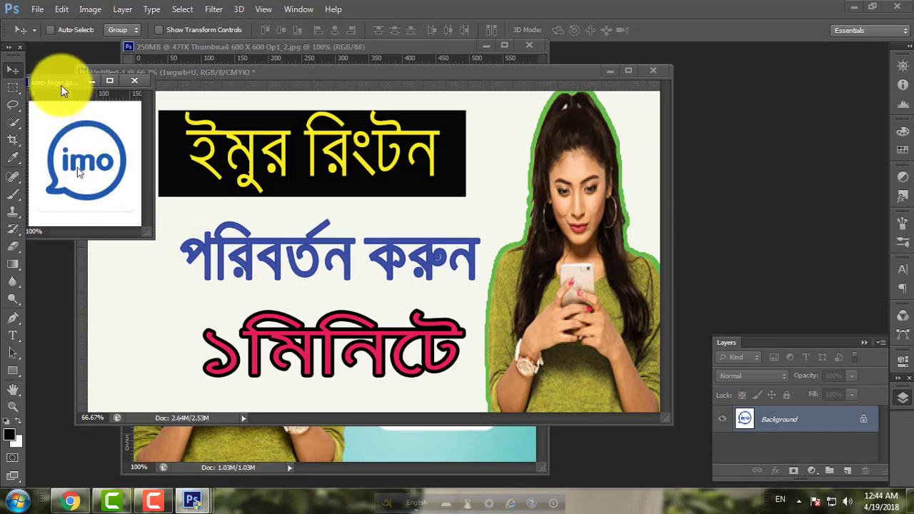
- Select all of the logo and drag it onto the Untitled-1 banner's left side
drag(65, 82, 139, 127)
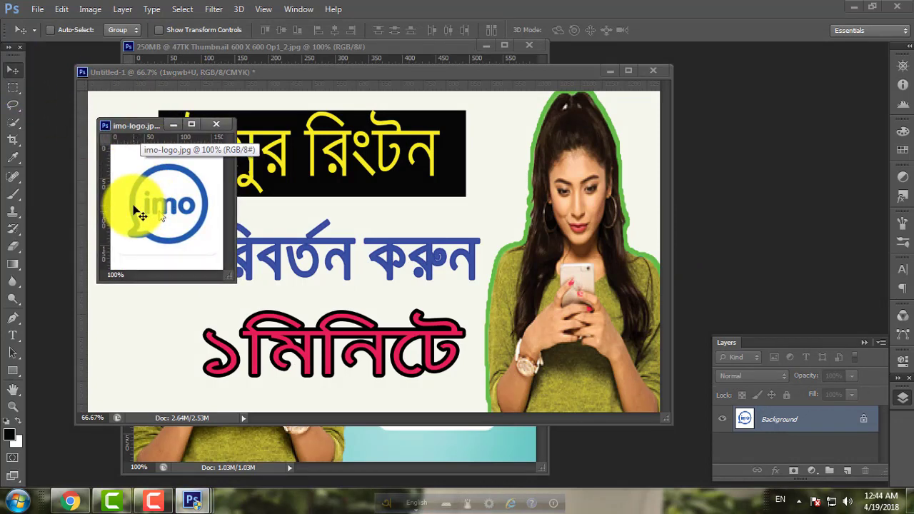
key(ctrl+a)
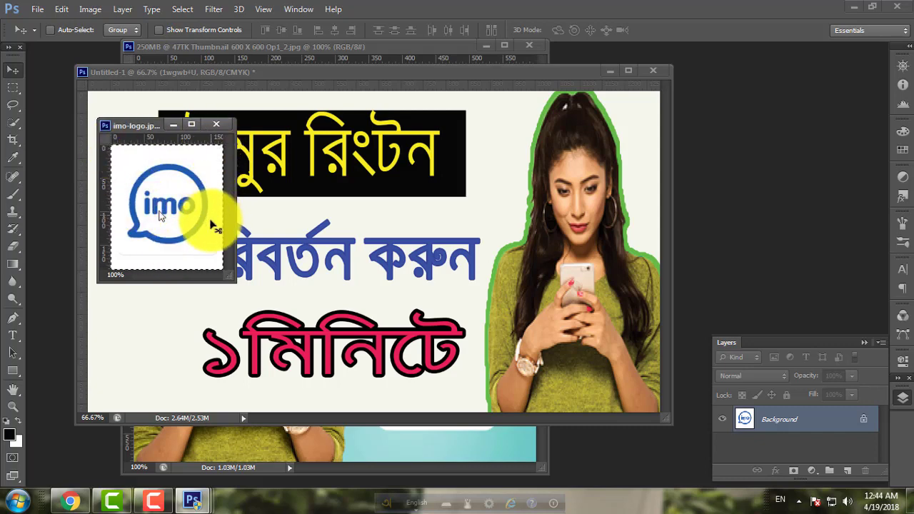
drag(164, 132, 437, 124)
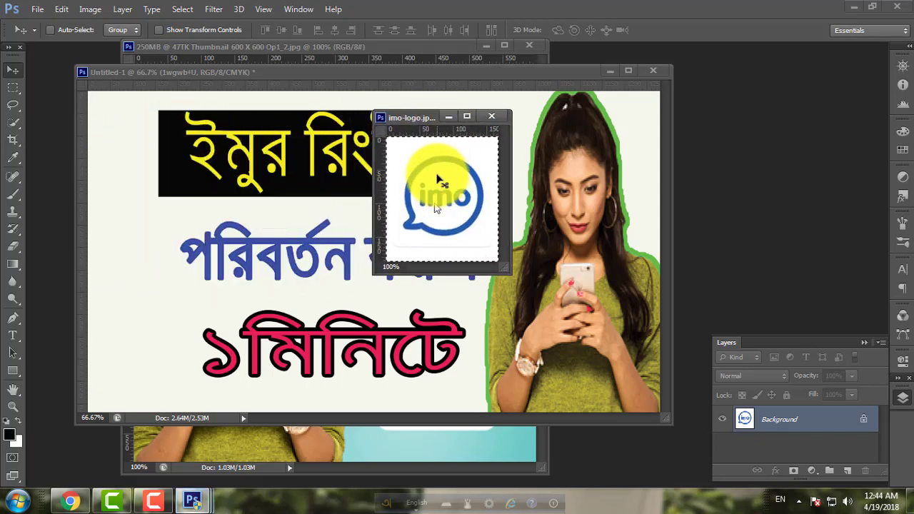
drag(437, 207, 150, 310)
- Scale the imo logo to about 152% by 141% and place it bottom-left beside ১মিনিটে
key(ctrl+t)
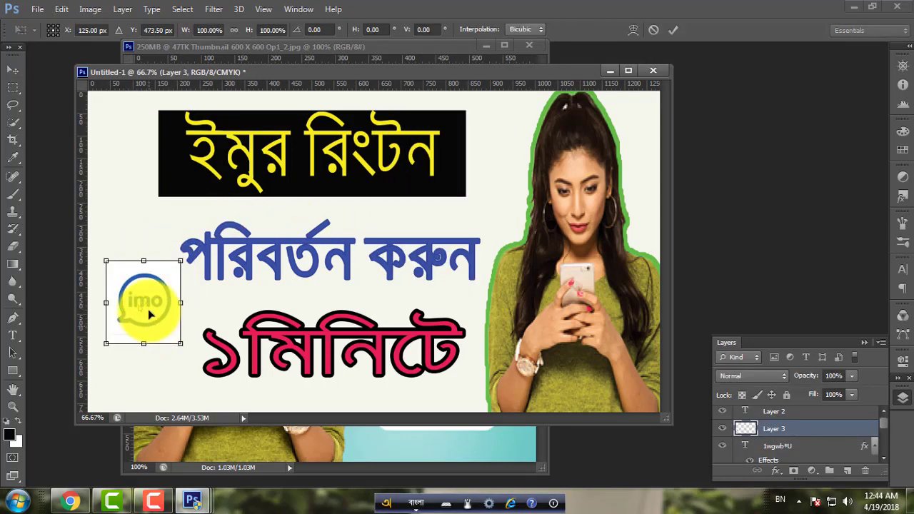
drag(144, 260, 143, 209)
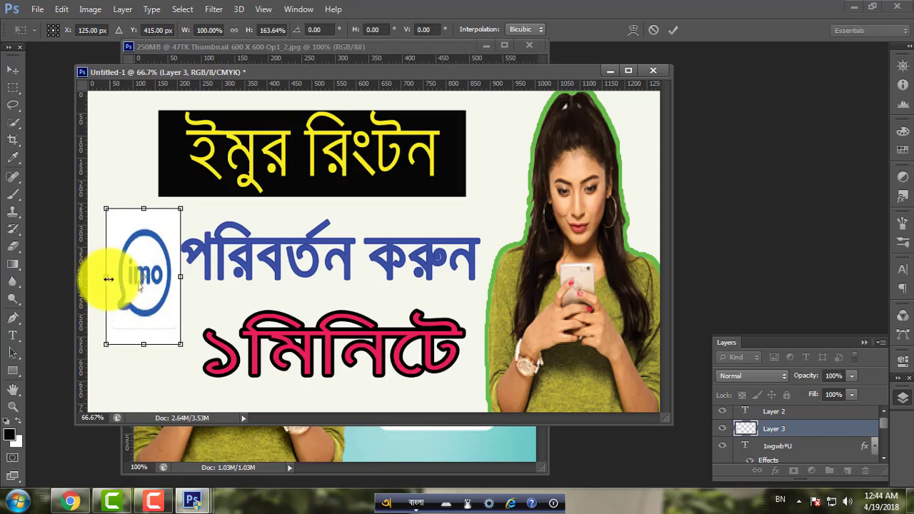
drag(109, 278, 75, 281)
drag(119, 310, 135, 354)
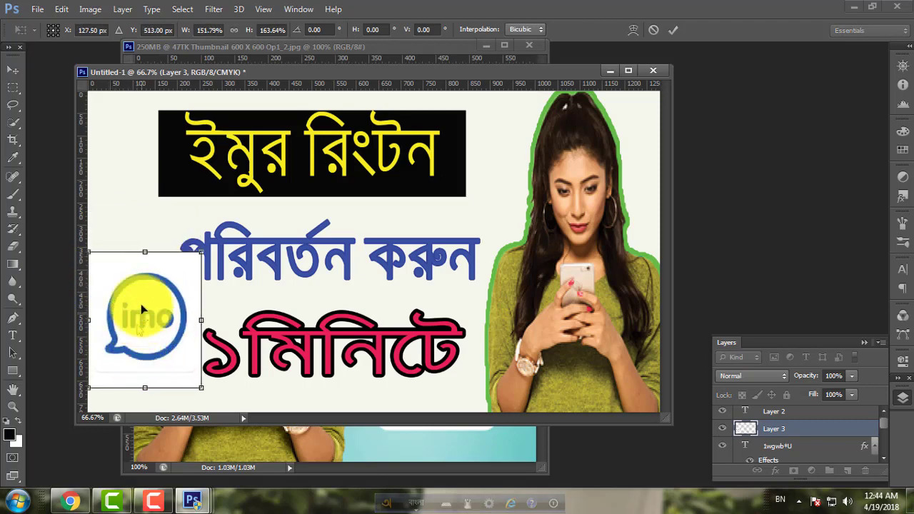
drag(200, 252, 193, 274)
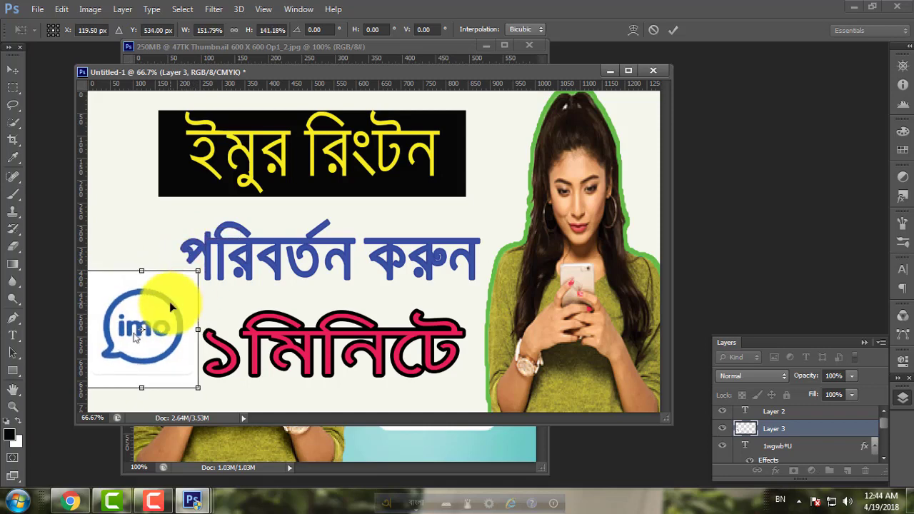
key(Return)
drag(170, 303, 163, 328)
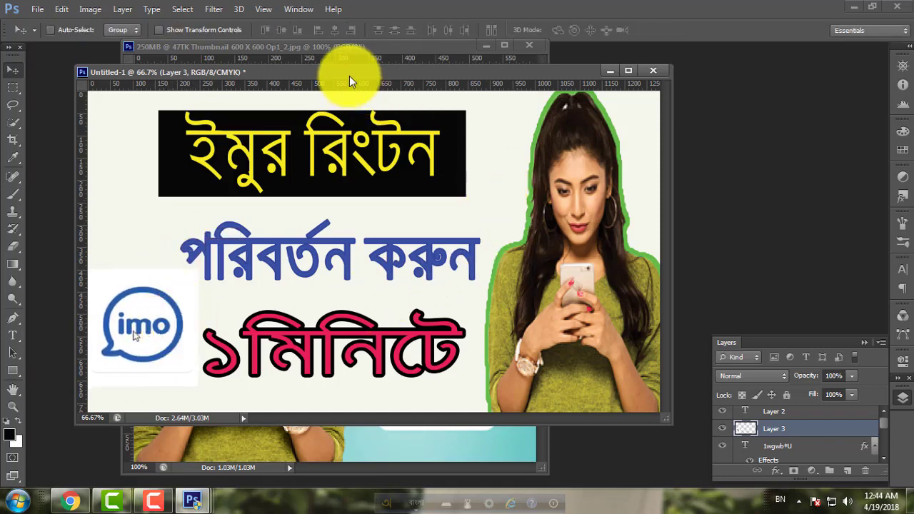
drag(349, 77, 358, 72)
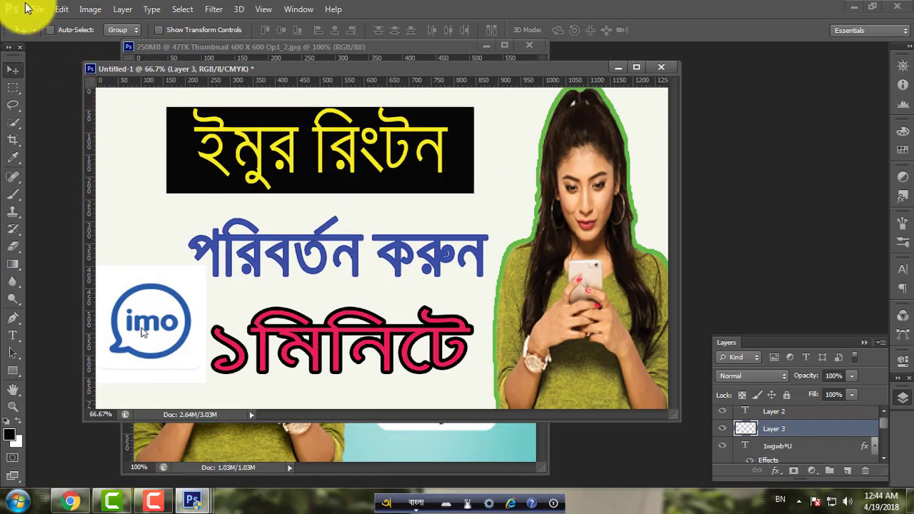
- Save the banner as a High-quality JPEG on the desktop, then quit Photoshop
click(36, 8)
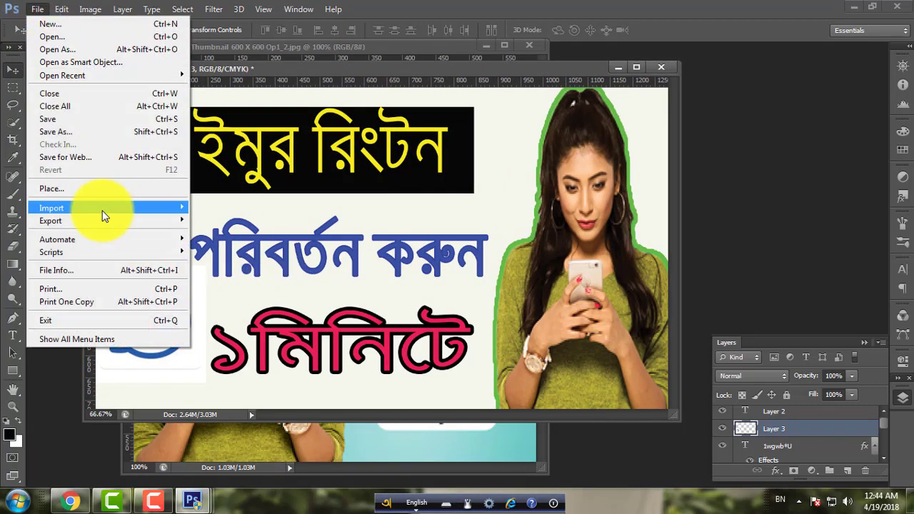
click(71, 132)
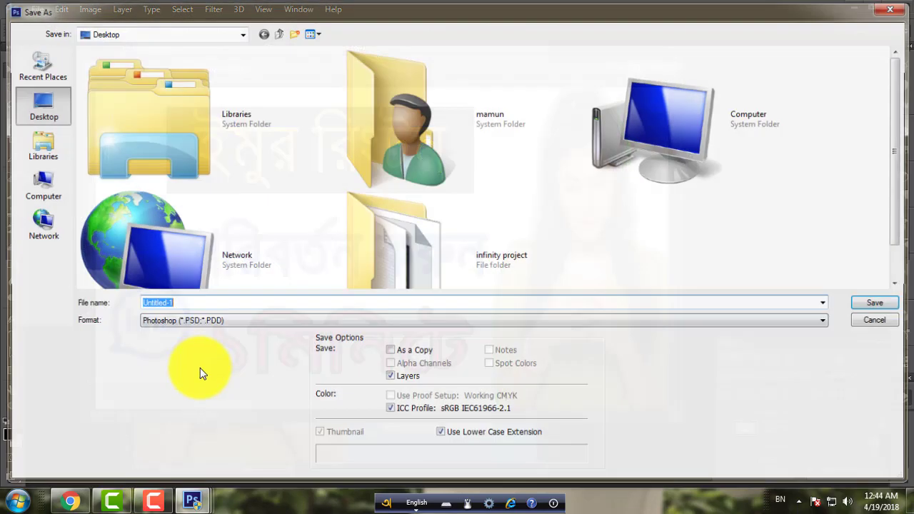
click(183, 327)
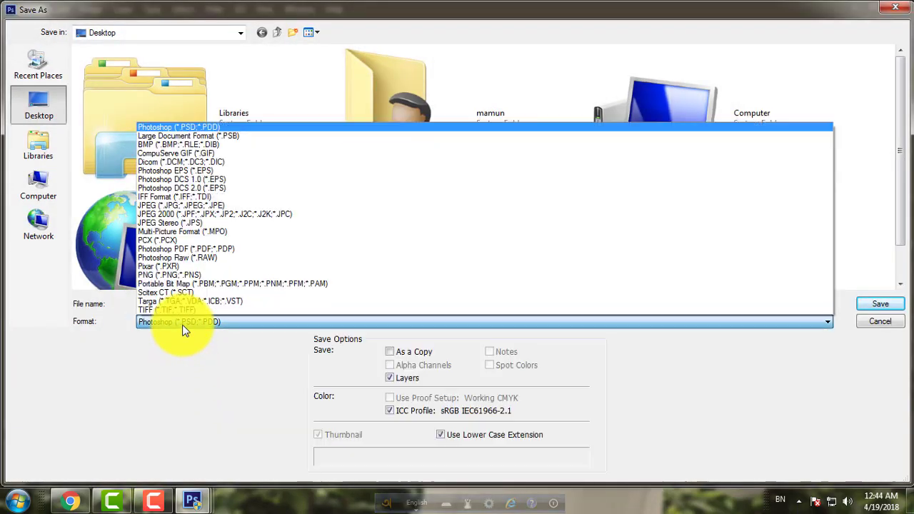
click(188, 205)
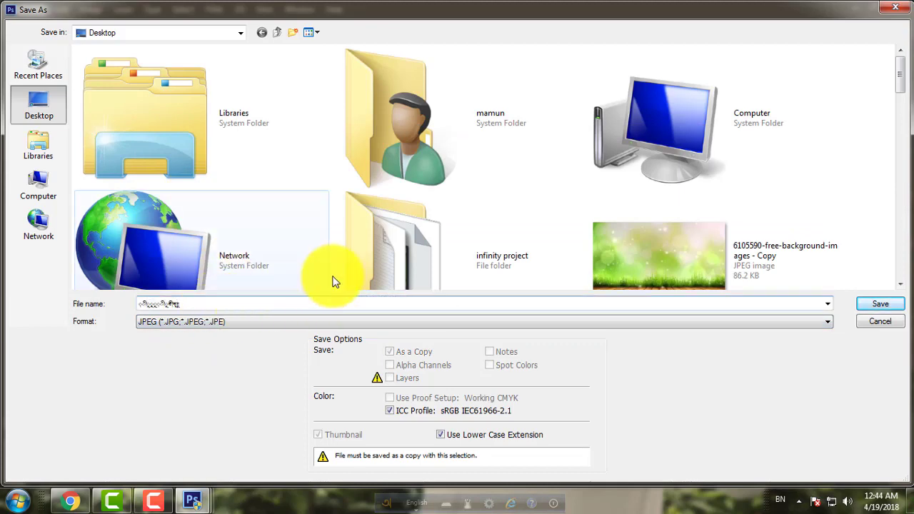
click(861, 302)
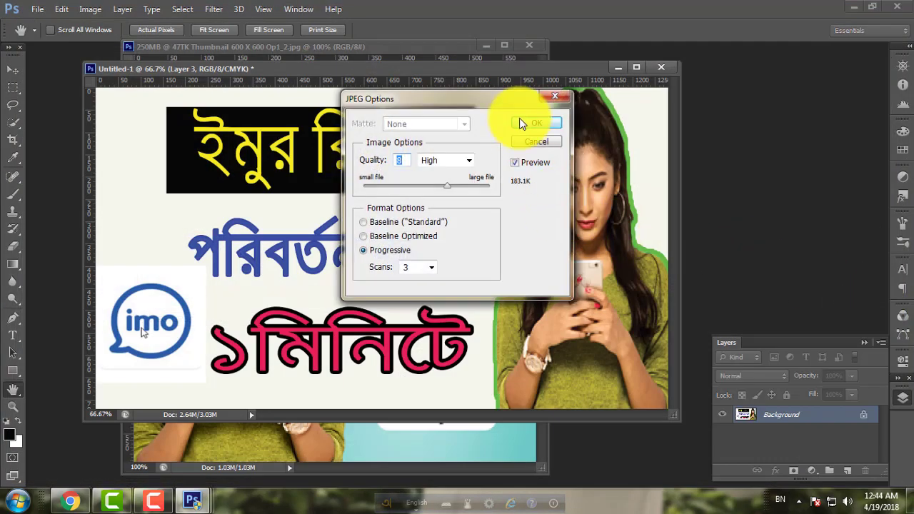
click(536, 124)
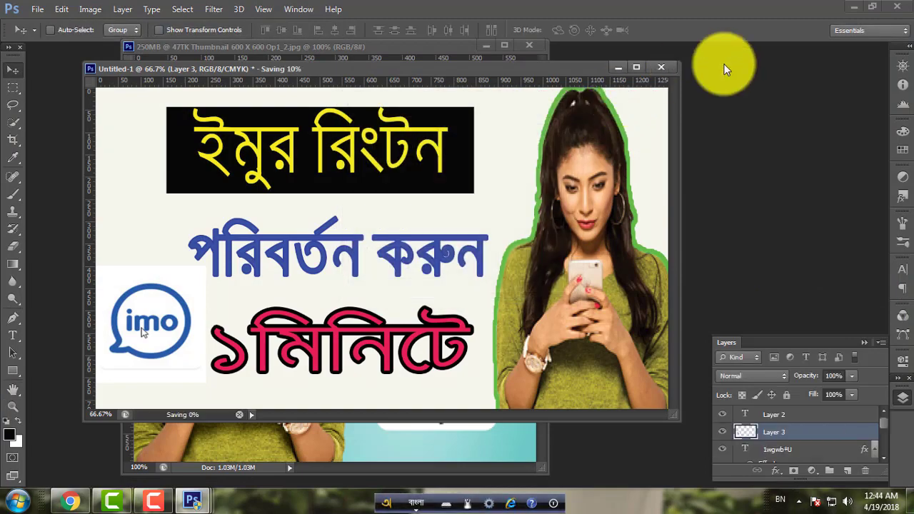
click(903, 7)
click(459, 195)
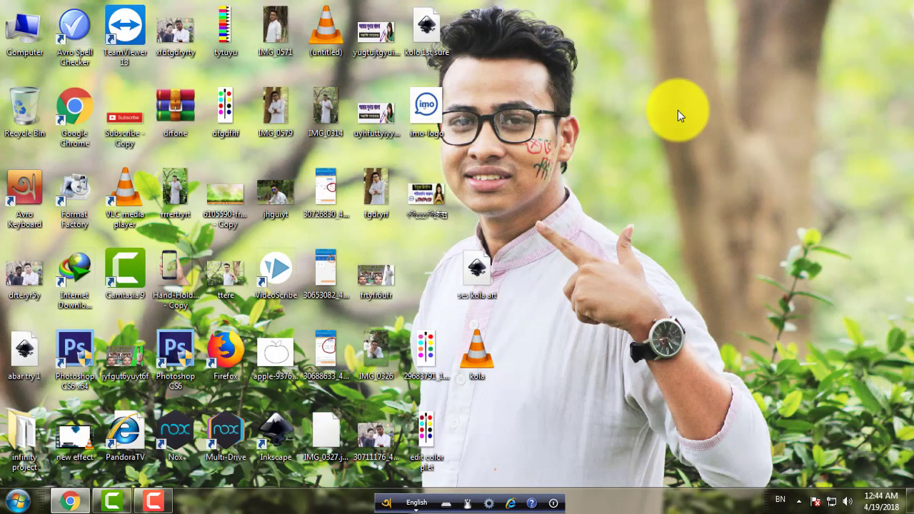
right_click(557, 150)
click(592, 187)
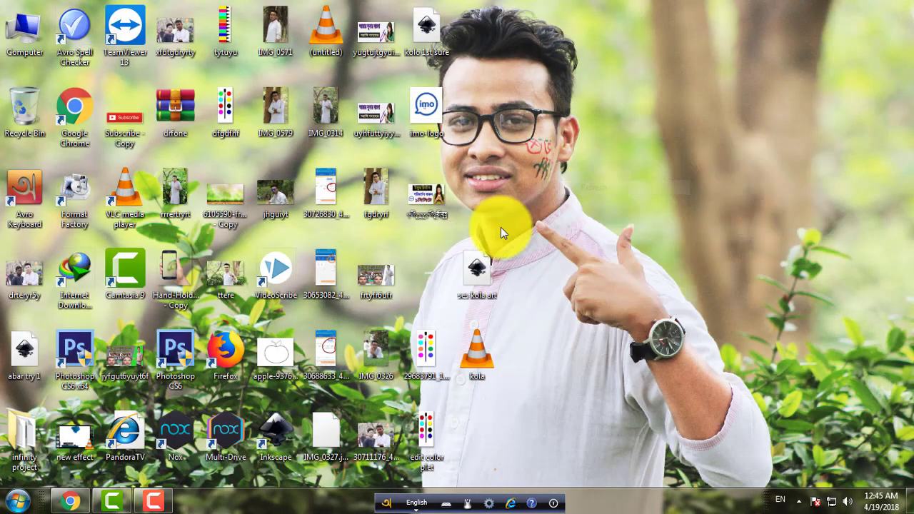
double_click(429, 193)
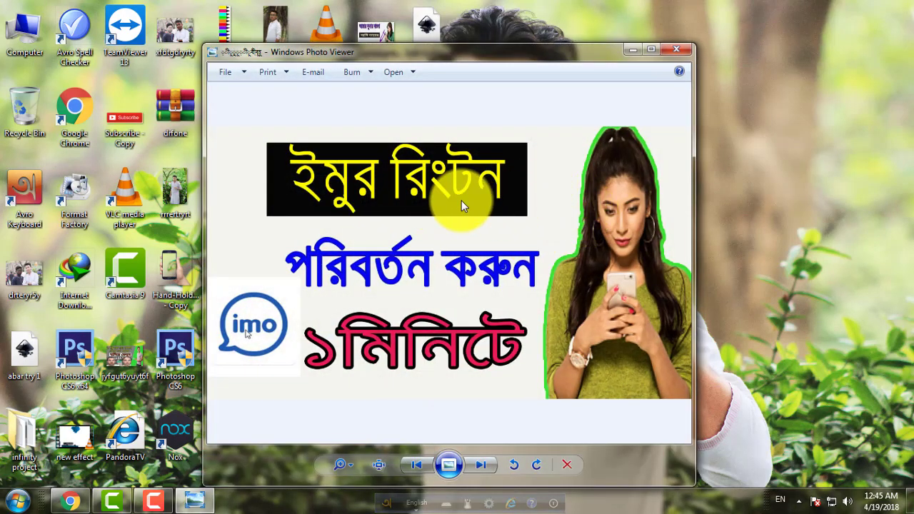
right_click(810, 134)
click(818, 170)
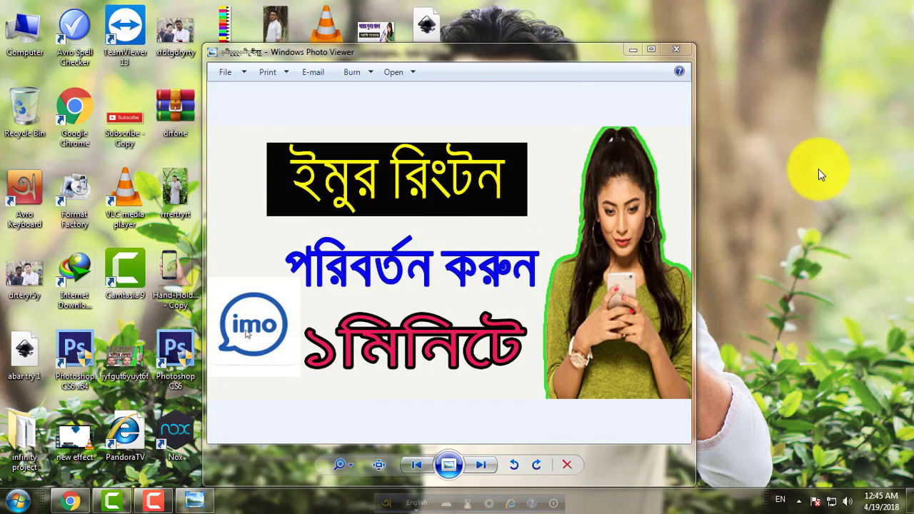
right_click(810, 153)
click(815, 192)
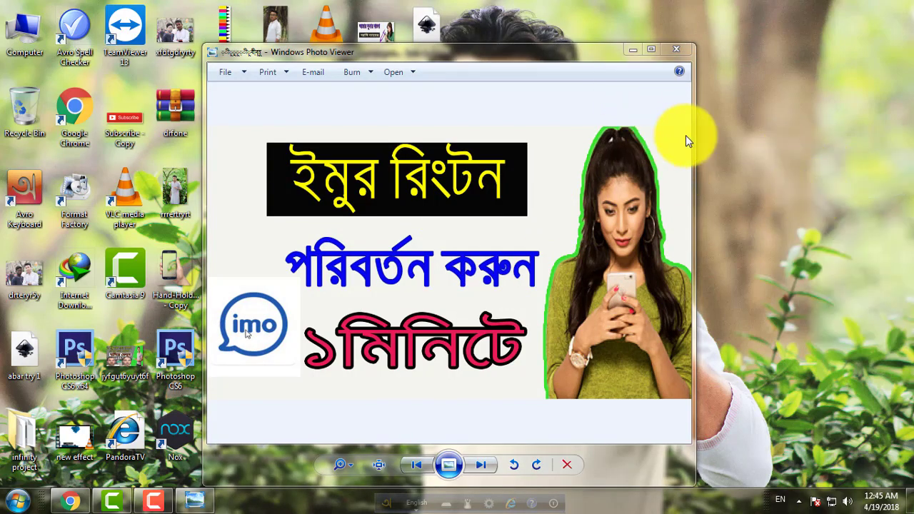
drag(694, 123, 899, 124)
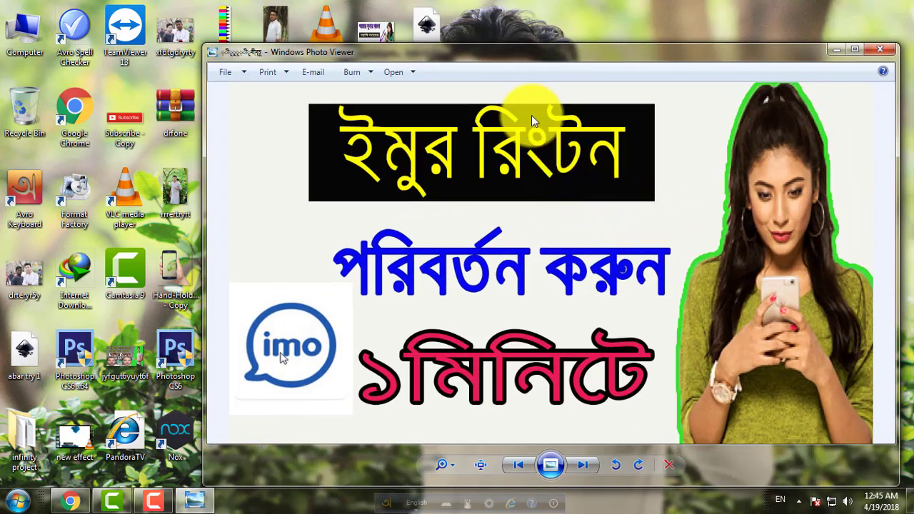
drag(511, 55, 488, 88)
right_click(565, 30)
click(581, 69)
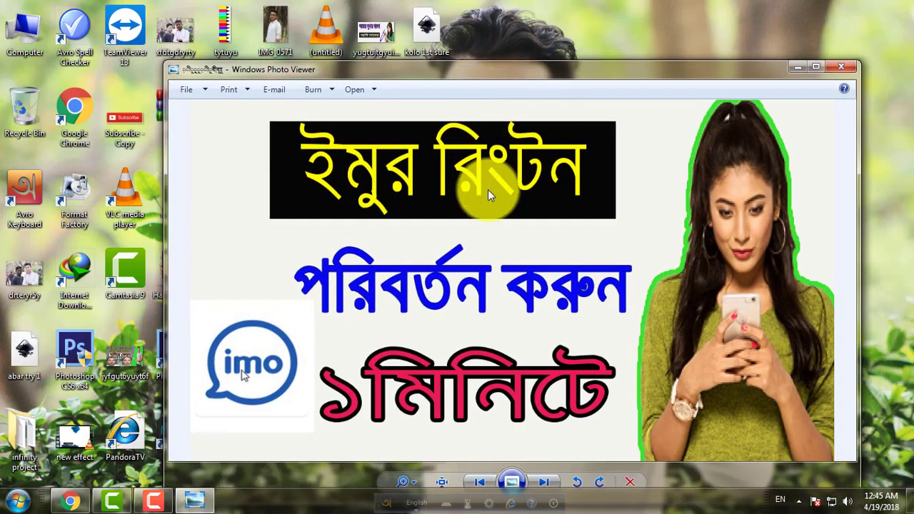
drag(450, 75, 413, 54)
click(800, 47)
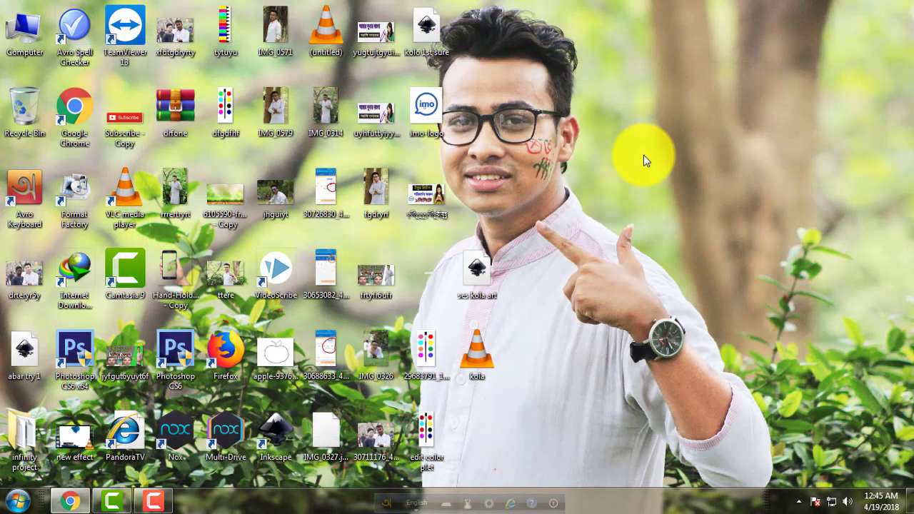